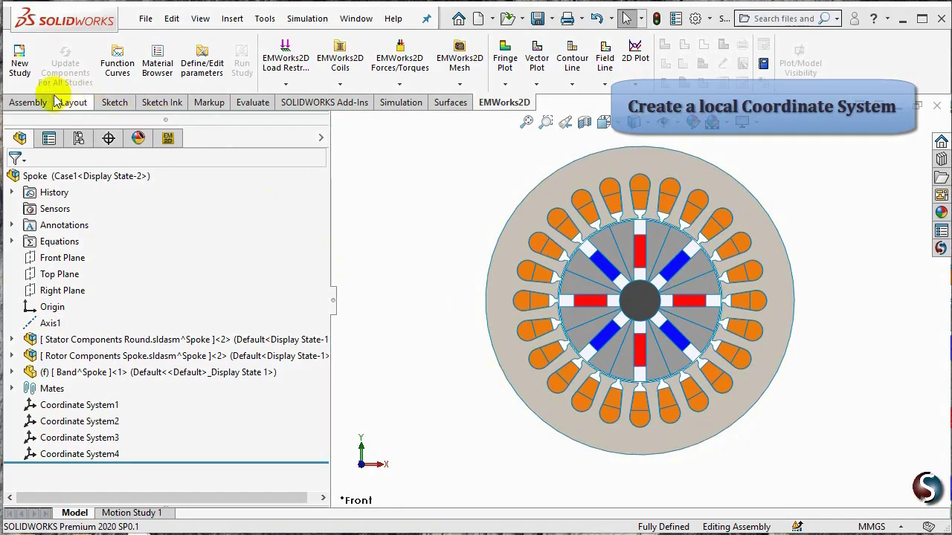
Create a reference coordinate system at the assembly's default origin and orientation
left_click(28, 102)
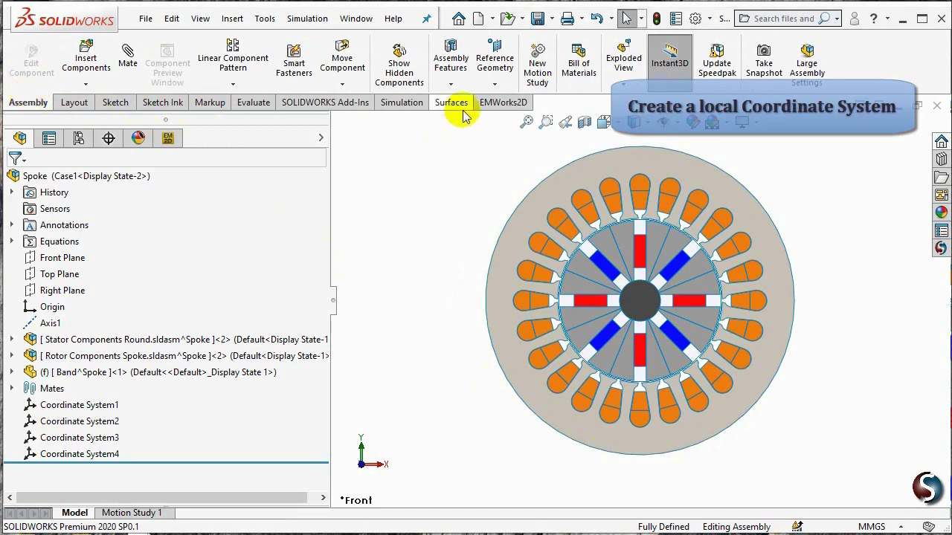
left_click(510, 85)
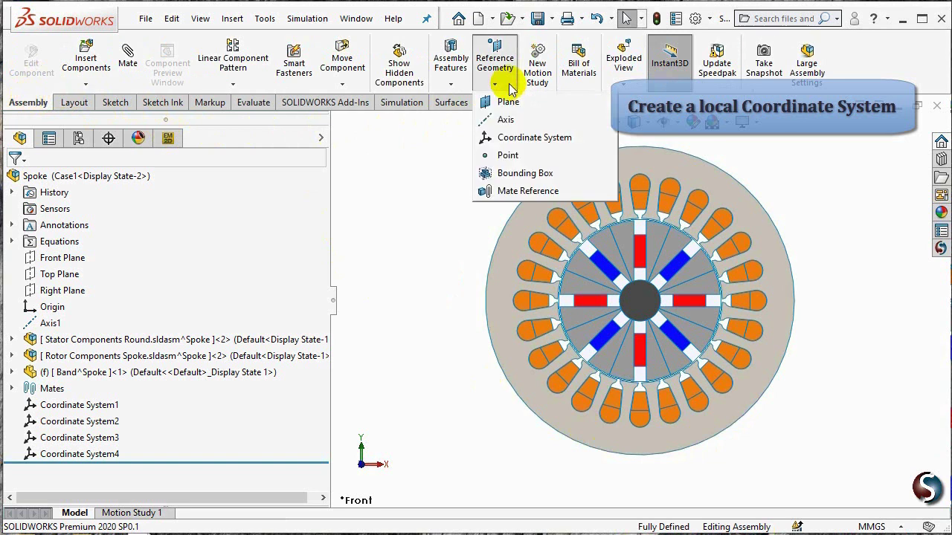
left_click(514, 137)
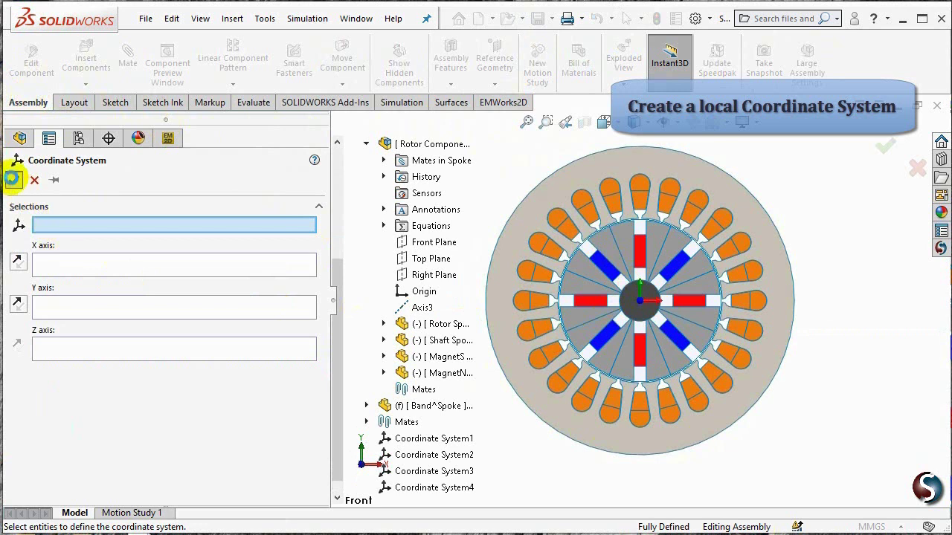
left_click(14, 179)
left_click(433, 335)
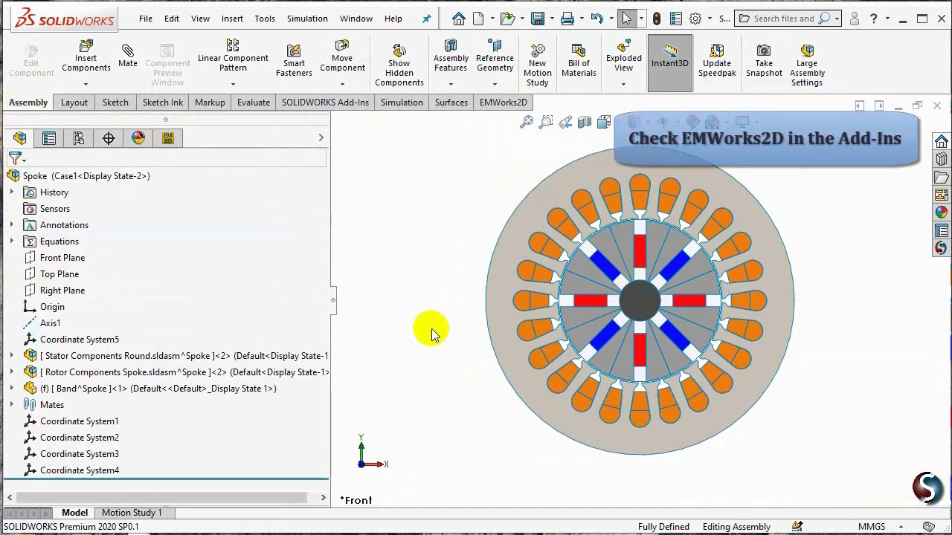
Make sure the EMWorks2D 2021 SP1.0 add-in is enabled both as active and at start-up
left_click(710, 21)
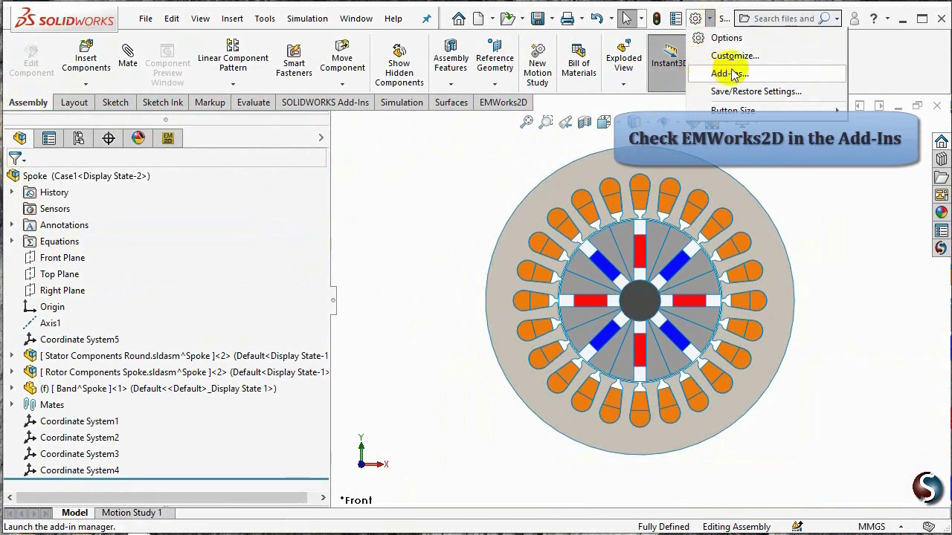
left_click(758, 79)
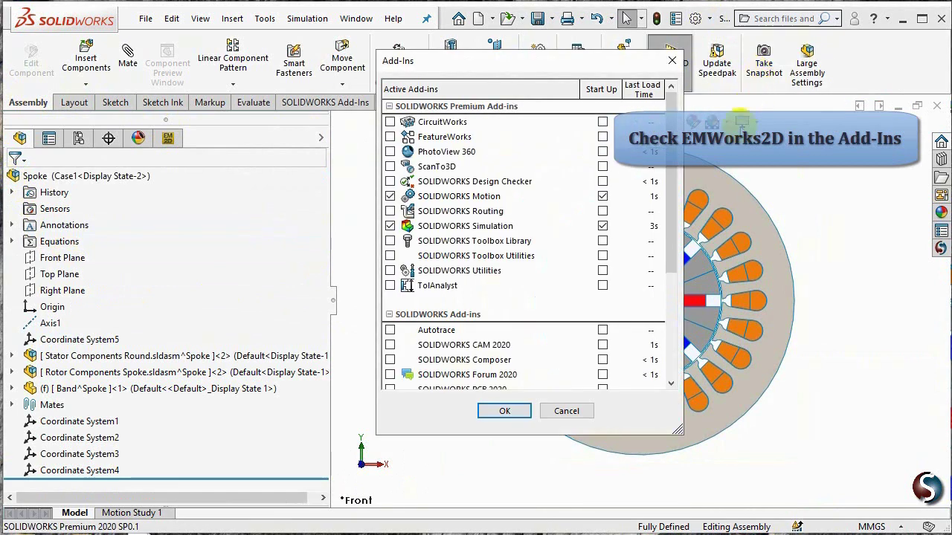
scroll(674, 178, "down", 4)
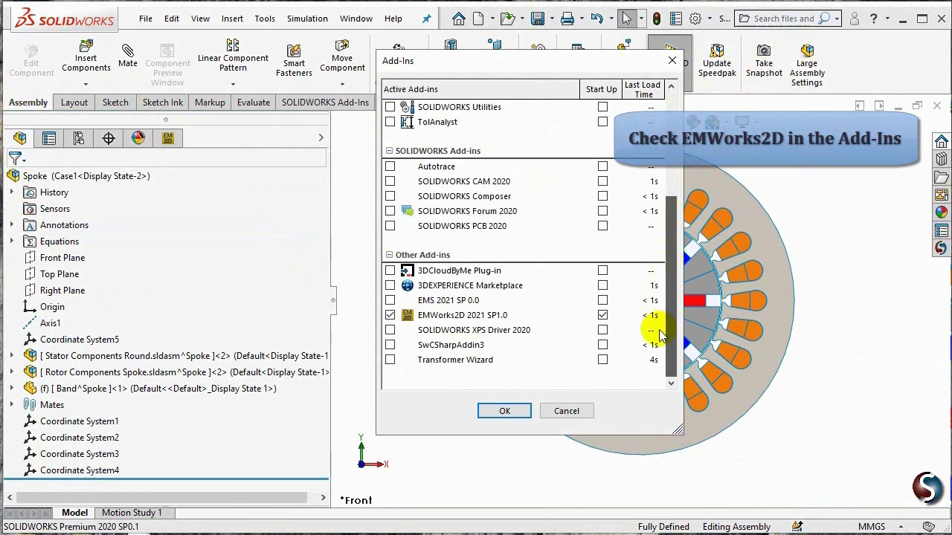
left_click(603, 315)
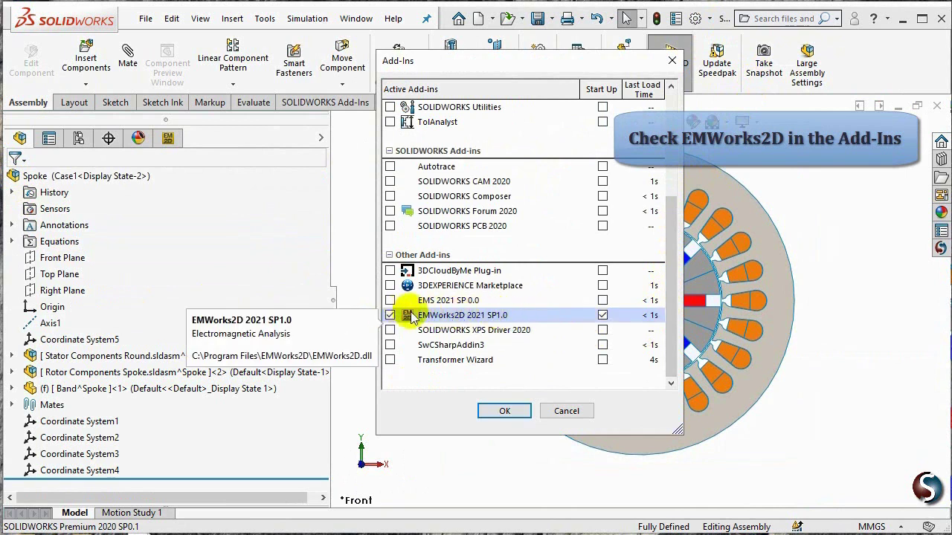
left_click(497, 411)
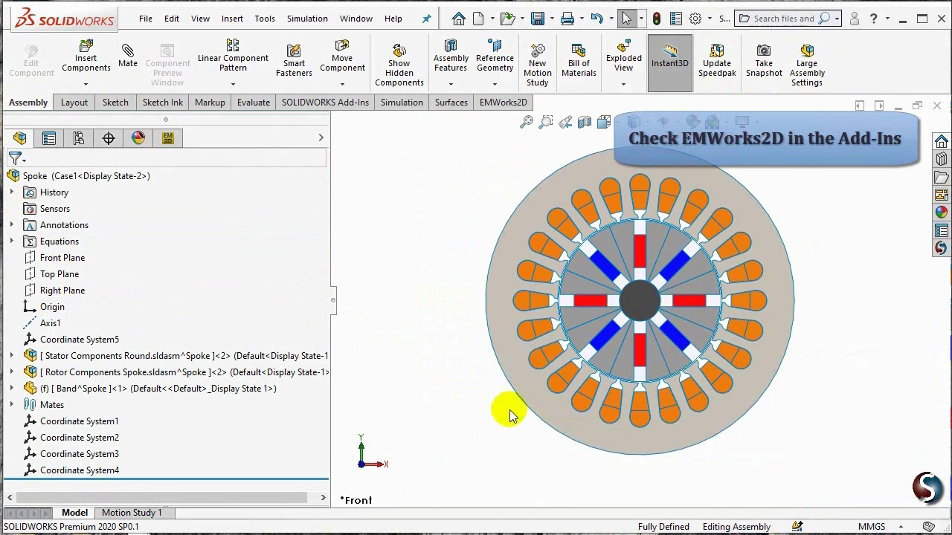
Add a circular auto air component to the Spoke model in EMWorks2D, using the Planar (XY) solution and Coordinate System5
left_click(169, 139)
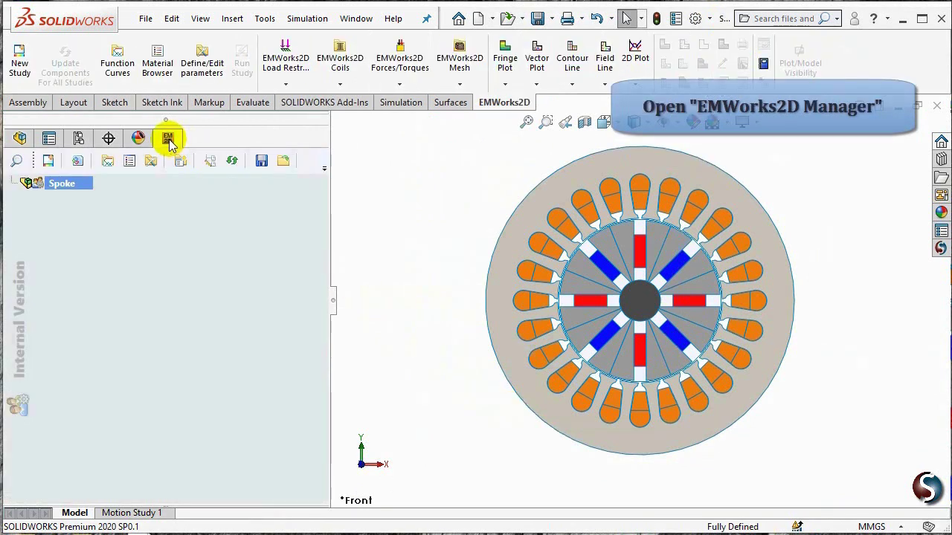
left_click(61, 186)
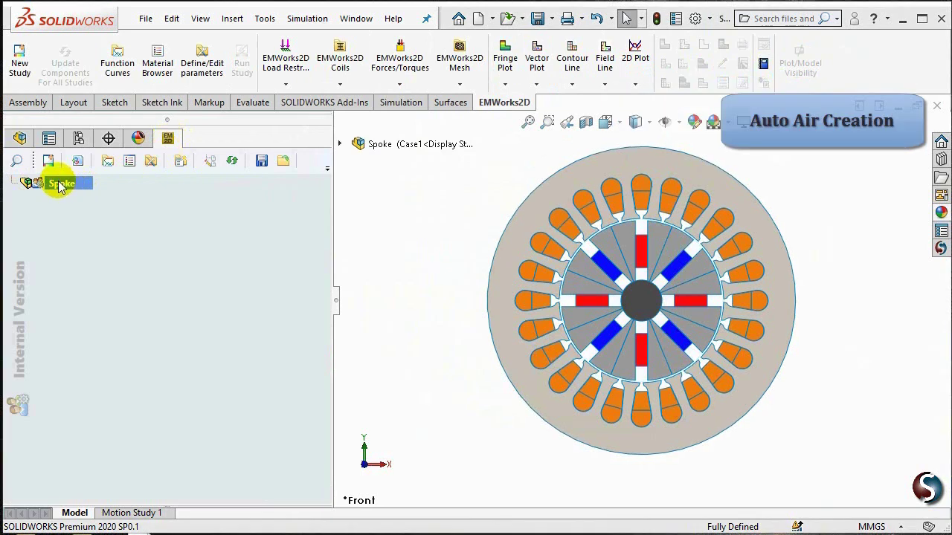
right_click(61, 185)
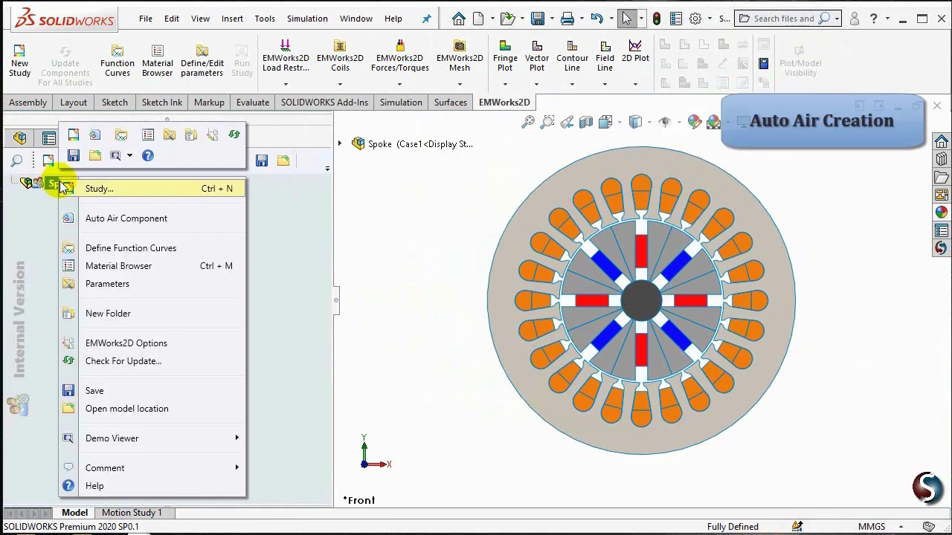
left_click(208, 220)
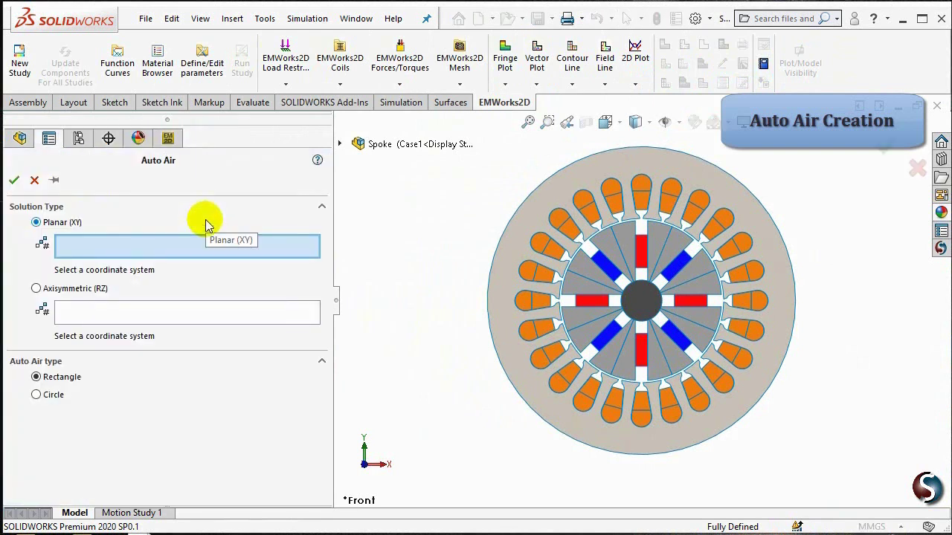
left_click(339, 144)
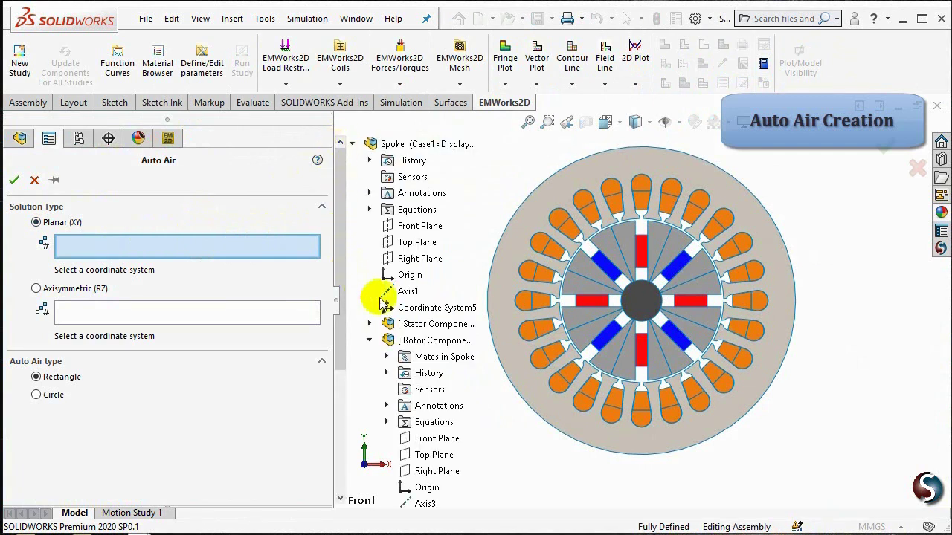
left_click(423, 306)
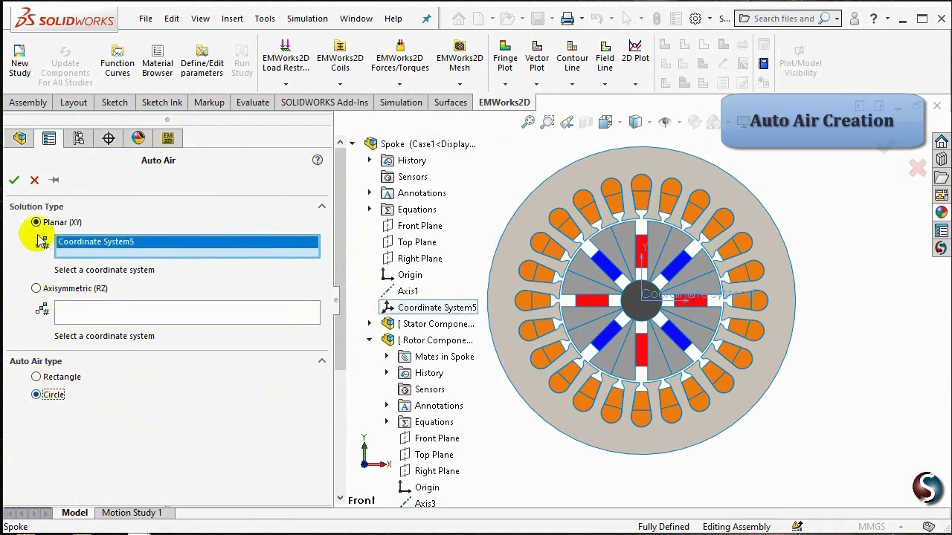
left_click(15, 181)
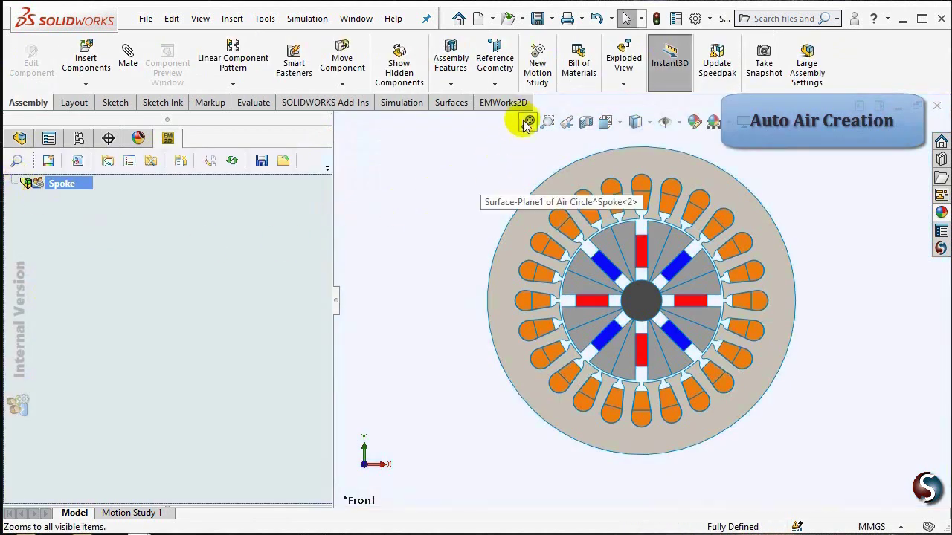
left_click(527, 121)
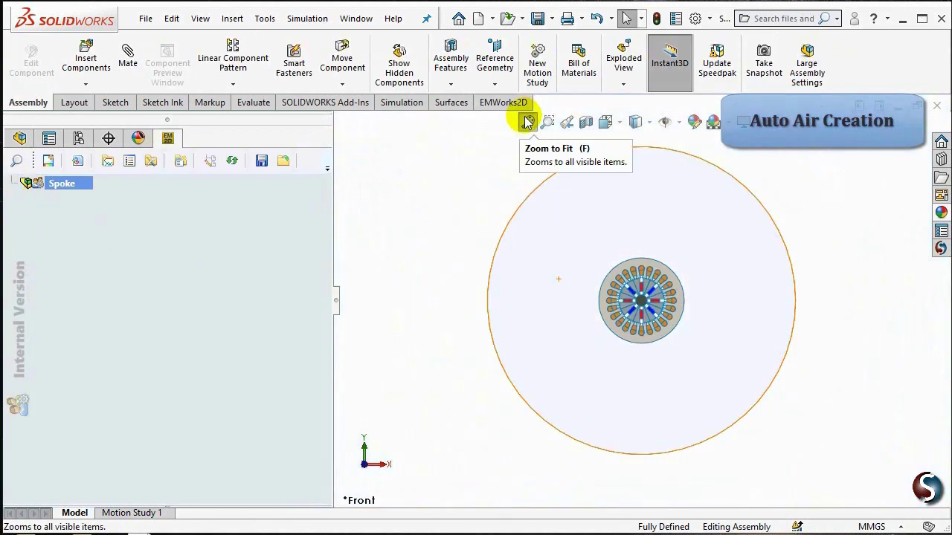
Start a new EMWorks2D study named "Cogging Torque" with the Transient Magnetic analysis type
right_click(76, 184)
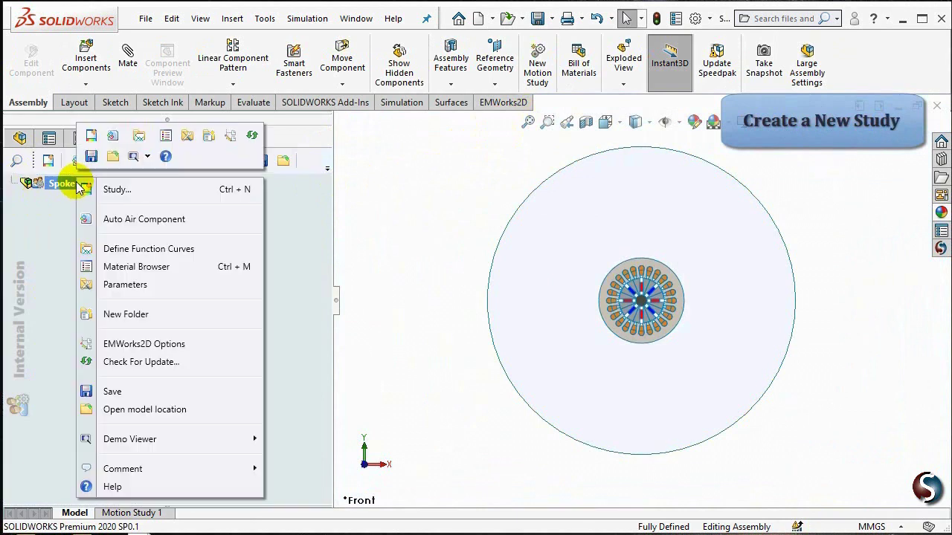
left_click(165, 192)
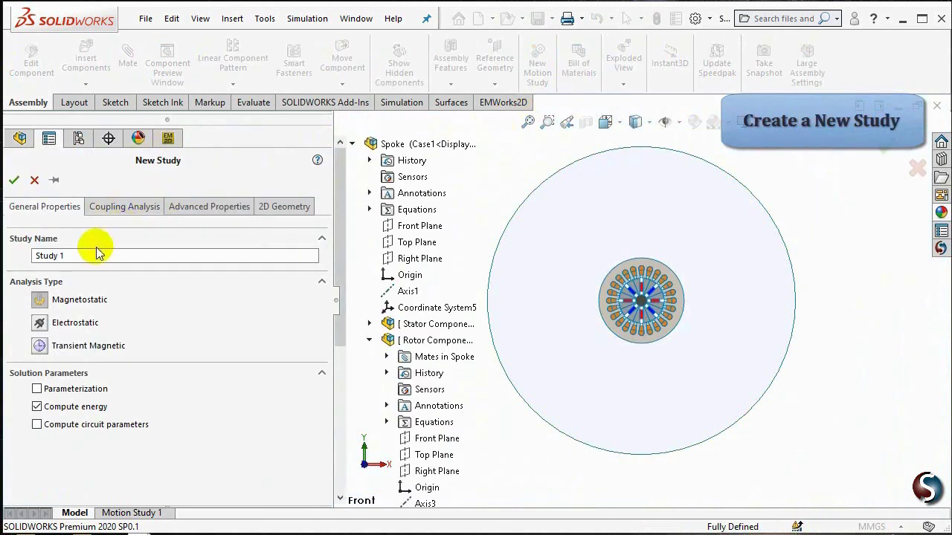
left_click_drag(96, 252, 33, 253)
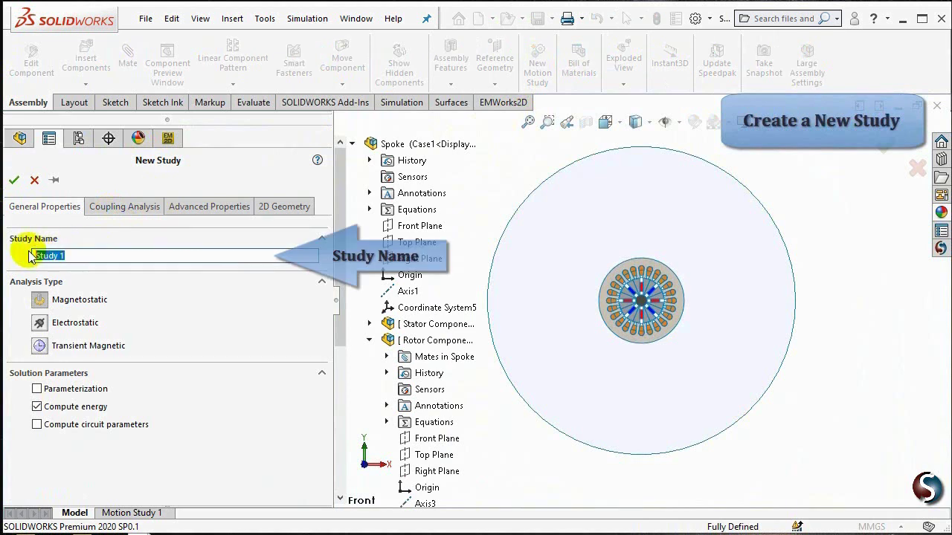
type("Cogging Torque")
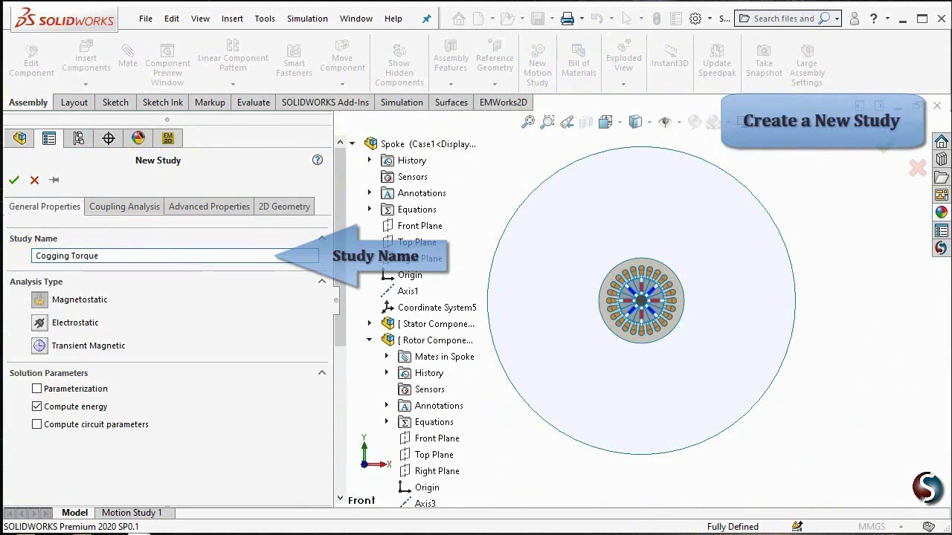
left_click(47, 347)
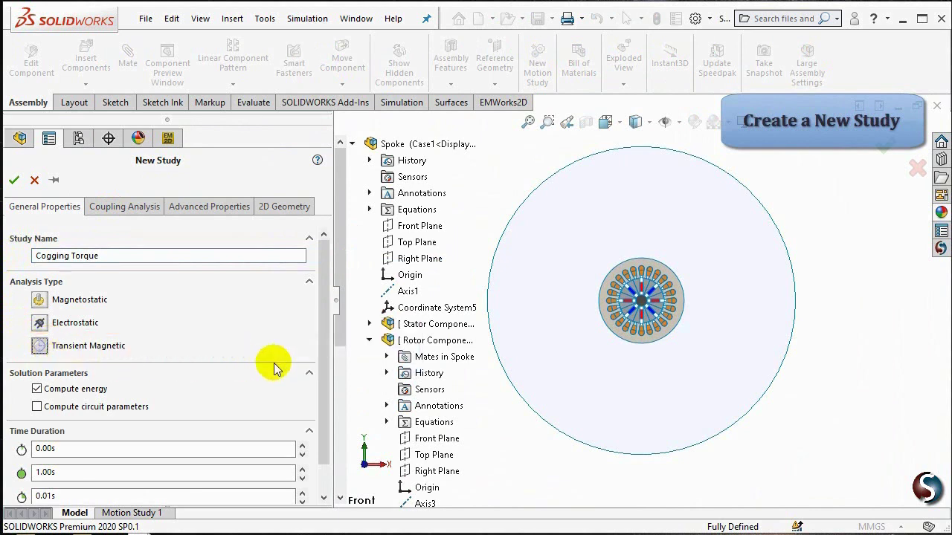
Set the study's end time to 0.03 s and its time step to 0.001 s
left_click_drag(319, 365, 318, 455)
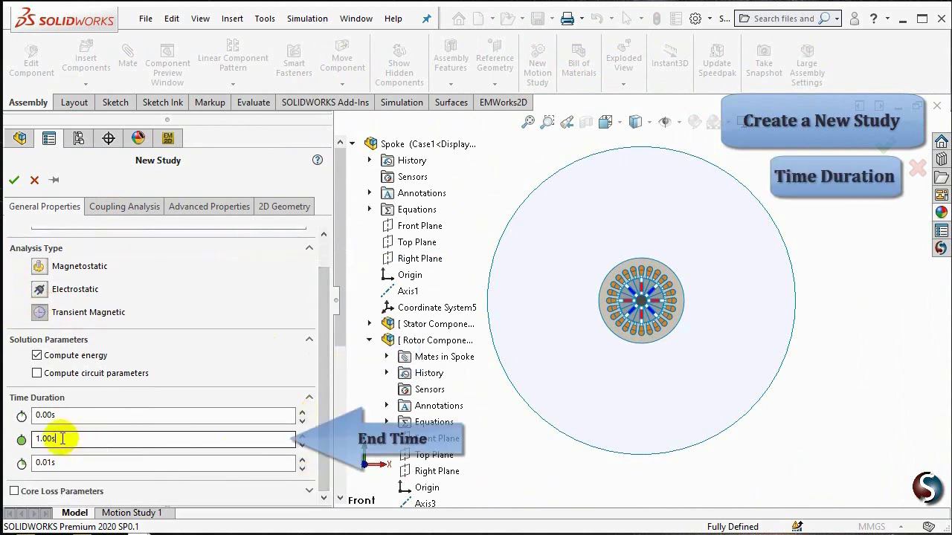
left_click_drag(75, 440, 37, 438)
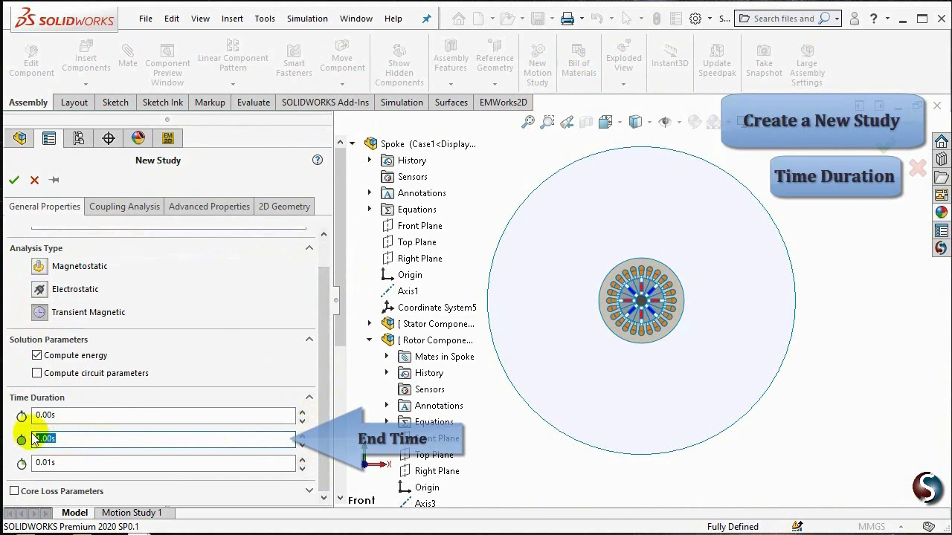
type("0")
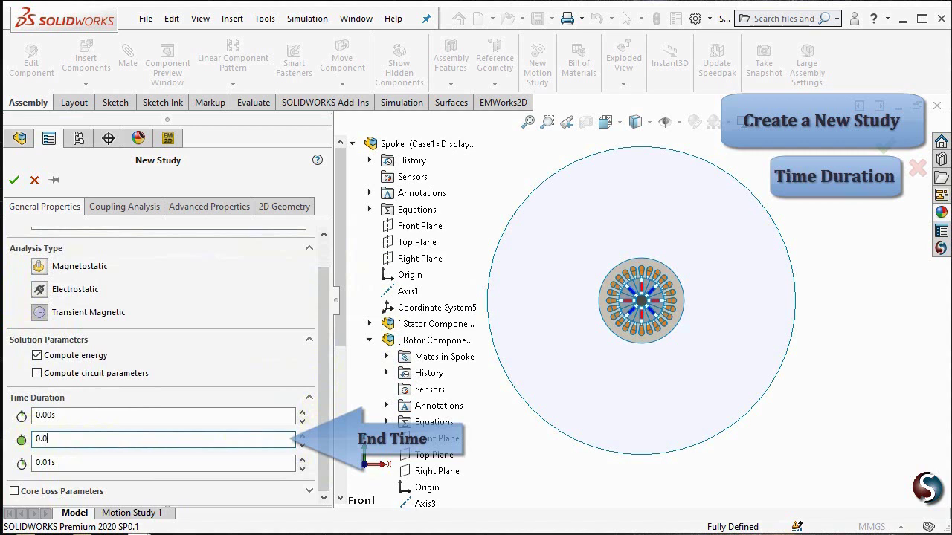
type(".03")
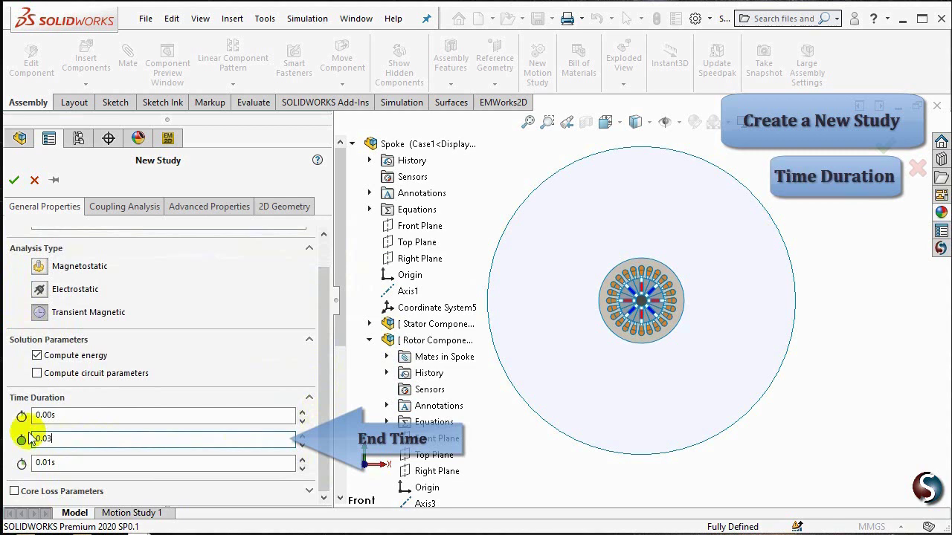
left_click(61, 463)
left_click_drag(60, 462, 15, 465)
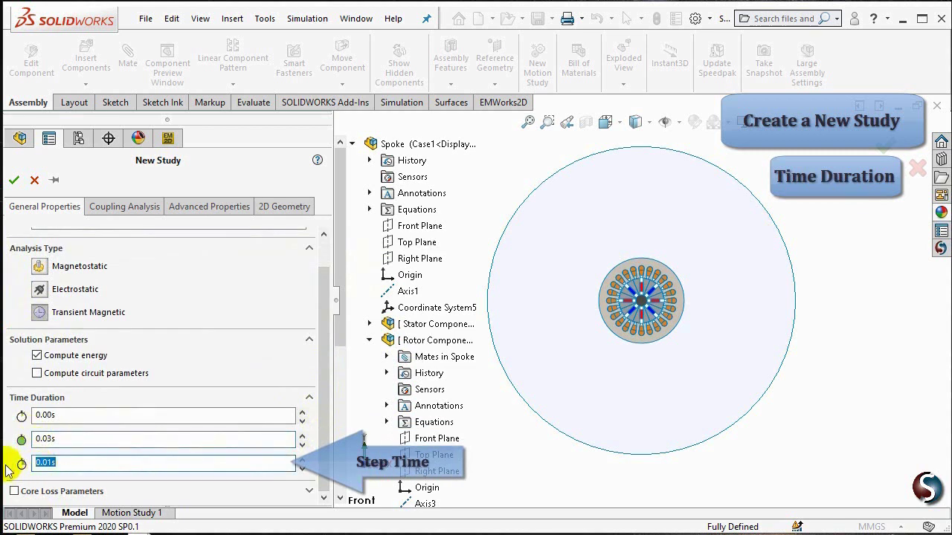
type("0")
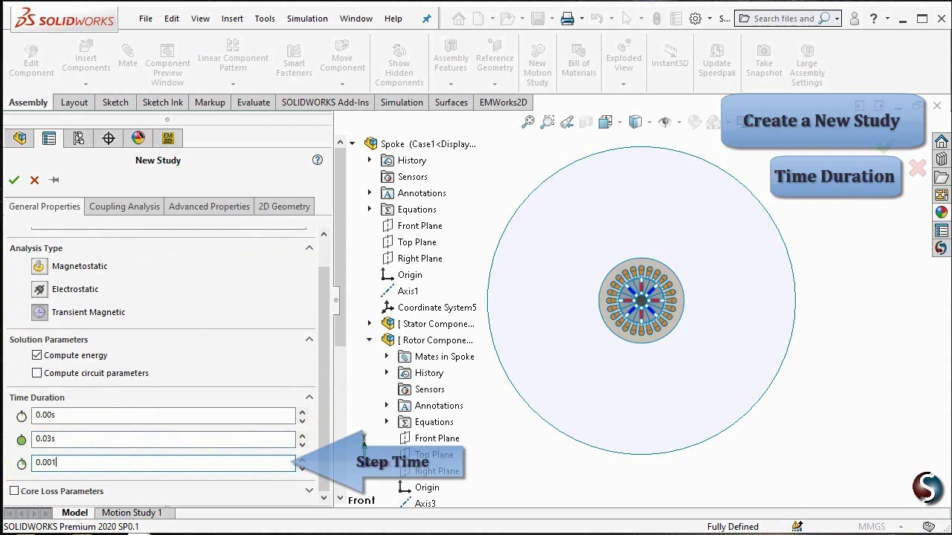
Couple the study to rotational motion with a constant angular velocity of 500 deg/sec
left_click(154, 208)
left_click(36, 273)
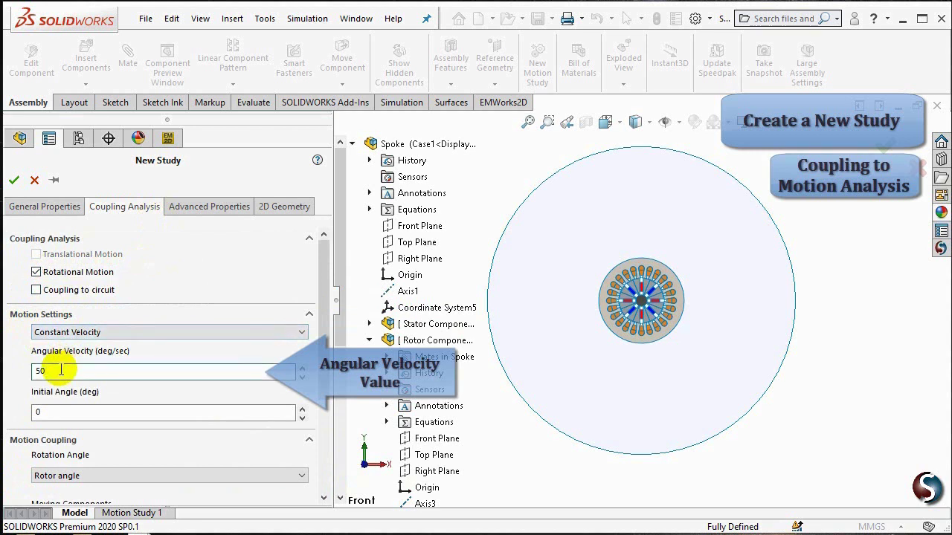
type("0")
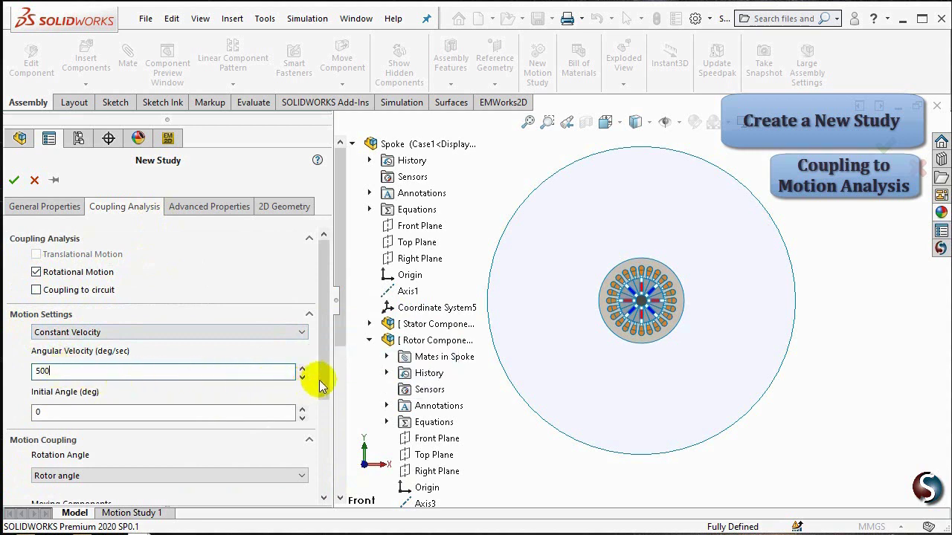
Assign the Rotor Components Spoke sub-assembly as the moving component of the motion coupling
left_click_drag(325, 383, 305, 475)
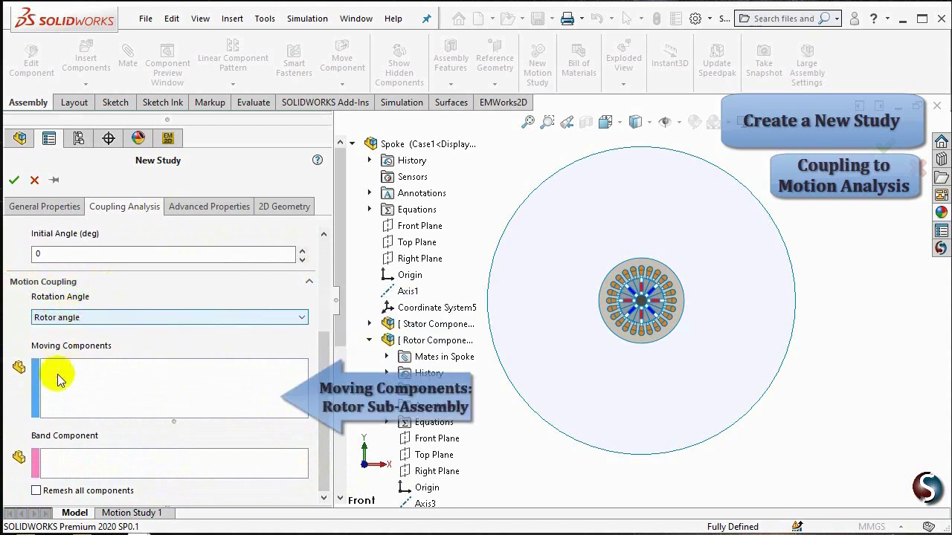
left_click(56, 396)
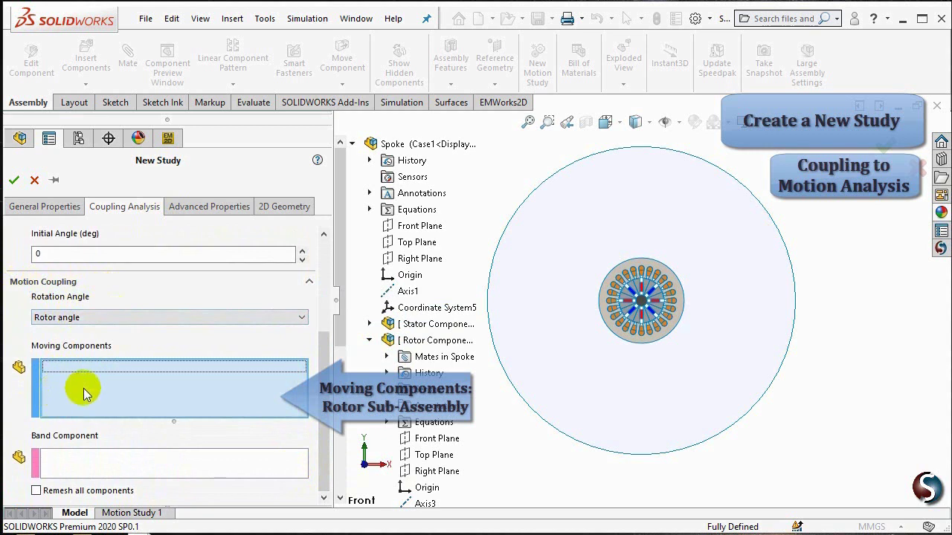
left_click(399, 342)
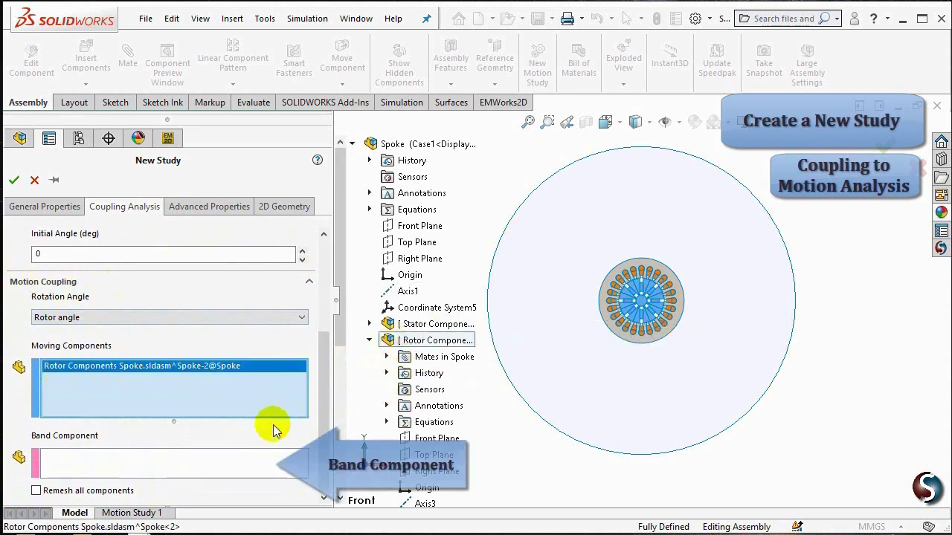
Assign the Band part as the band component of the study's motion coupling
left_click(171, 461)
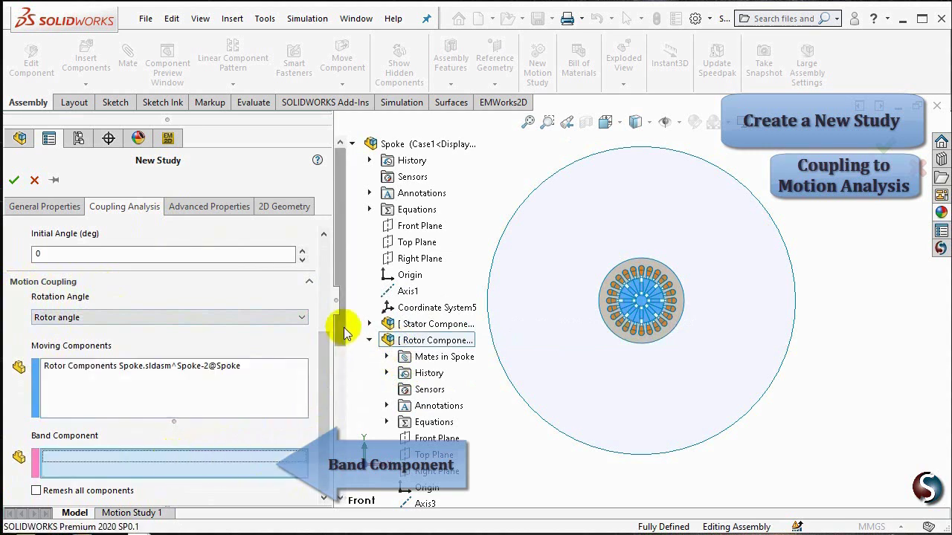
left_click_drag(345, 326, 347, 412)
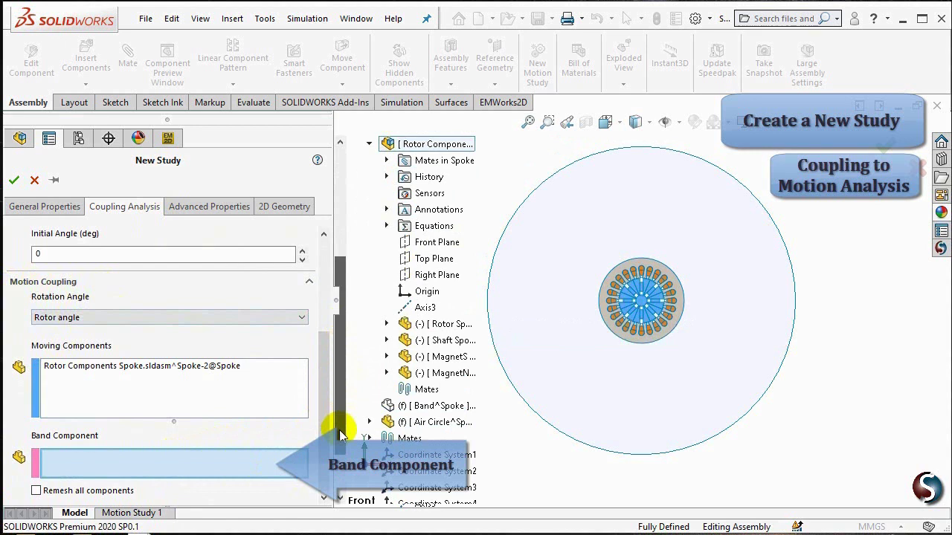
left_click(435, 407)
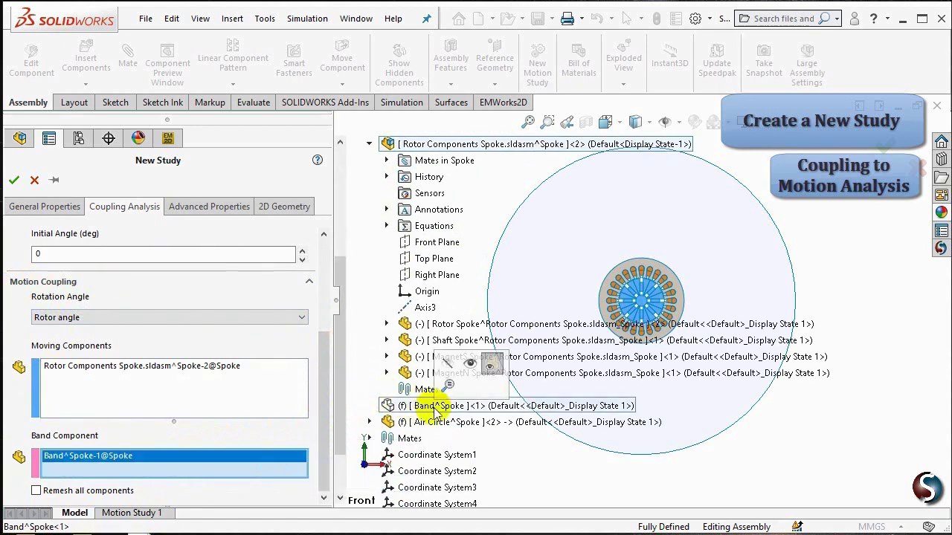
Define the study's 2D geometry as planar in Coordinate System5 with a model length of 50 mm, and create the study
left_click(287, 207)
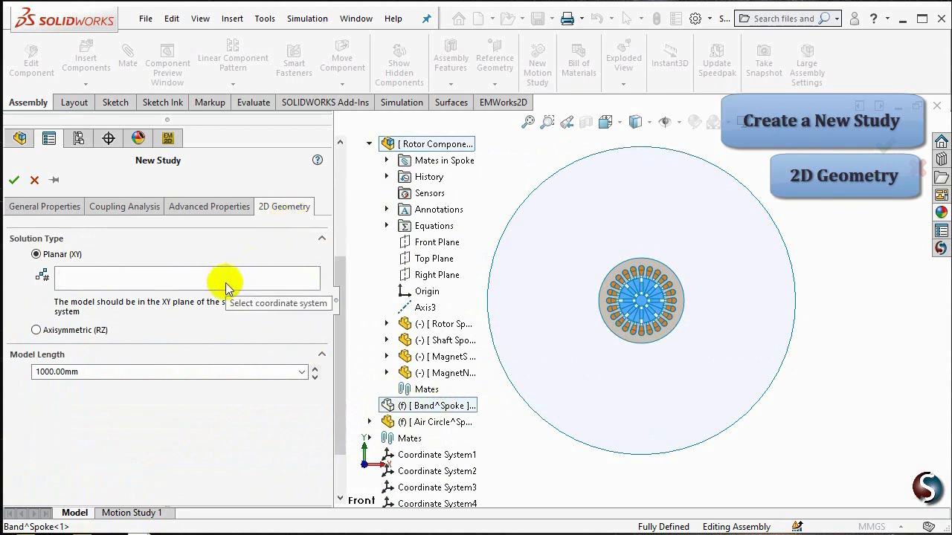
left_click(226, 285)
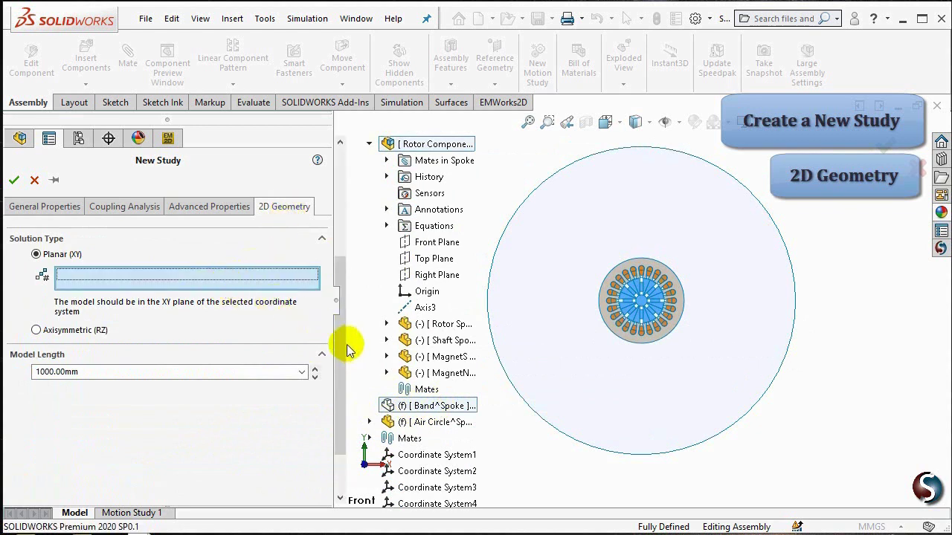
left_click(340, 245)
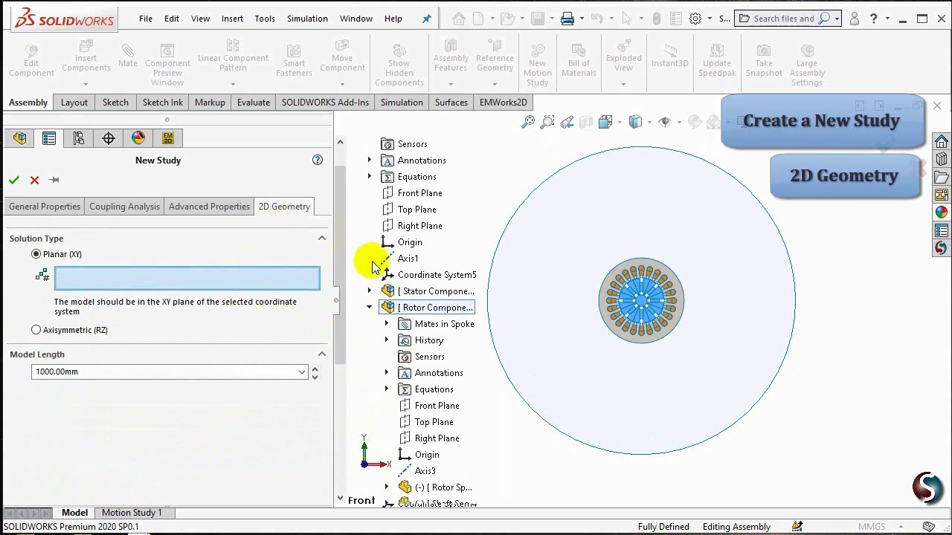
left_click(394, 275)
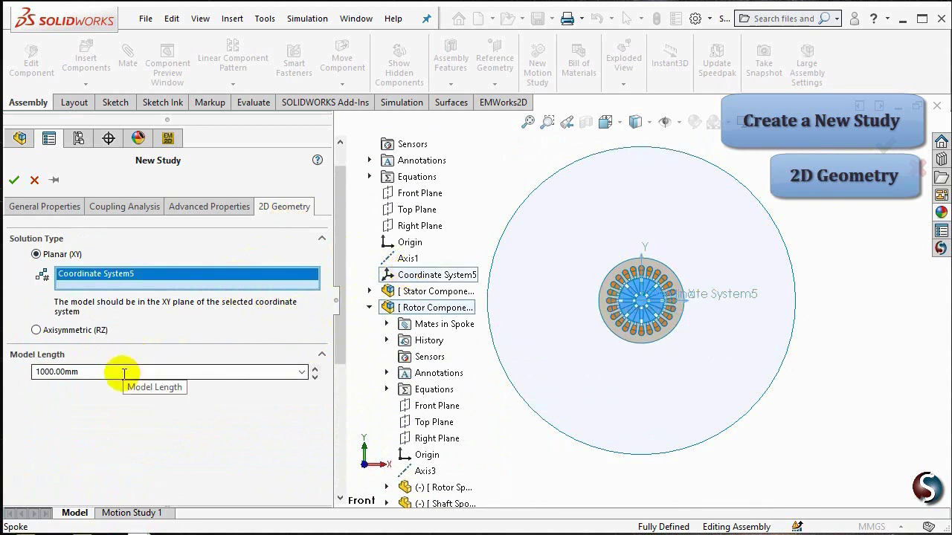
left_click_drag(124, 373, 26, 373)
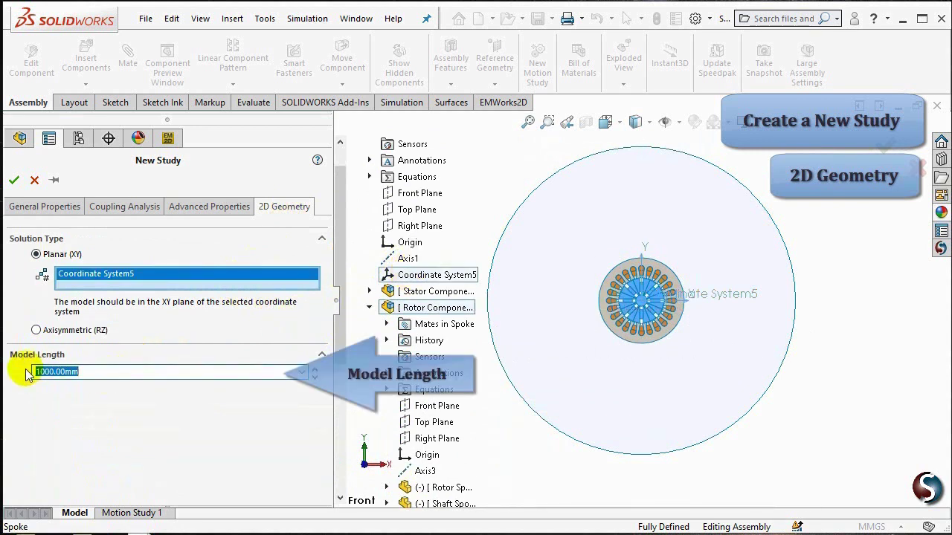
type("50")
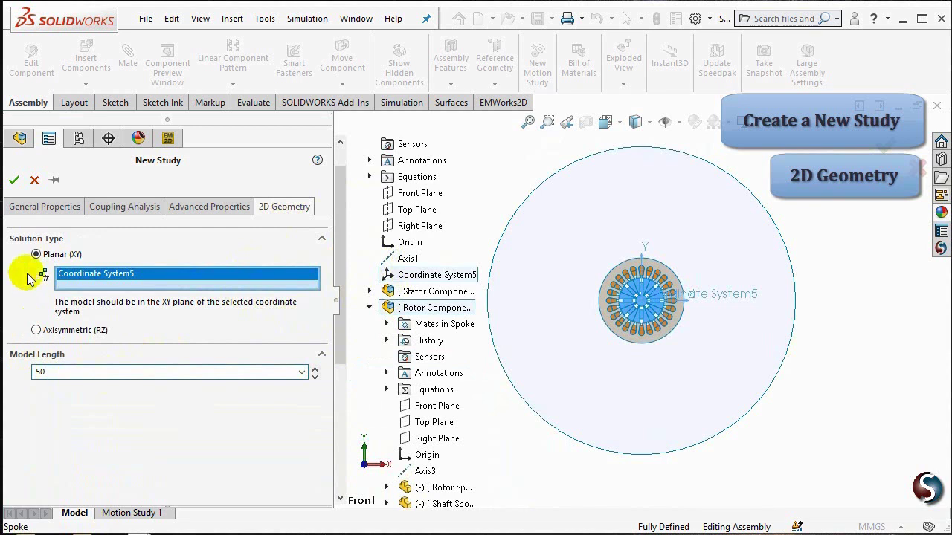
left_click(16, 180)
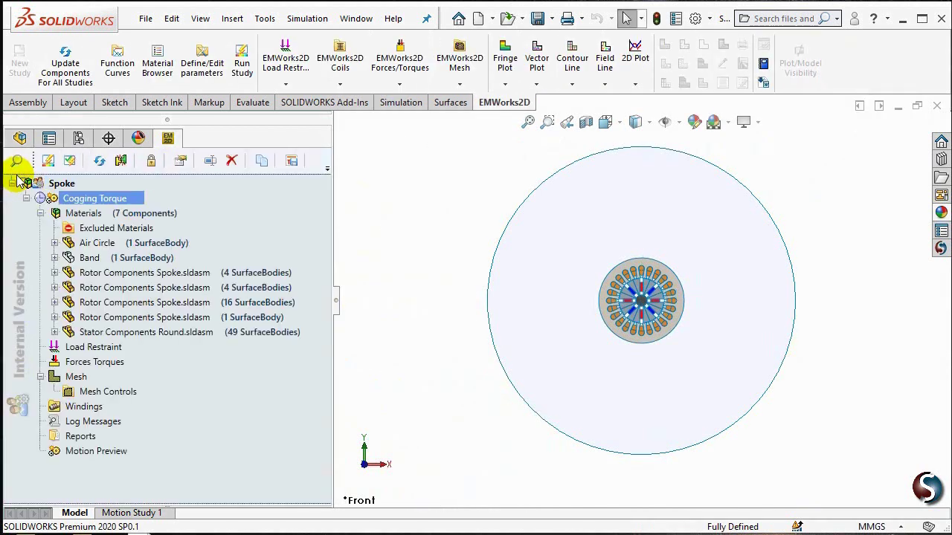
Apply the Air material to the Air Circle, the Band and the rotor component with one surface body
left_click(123, 258, "ctrl")
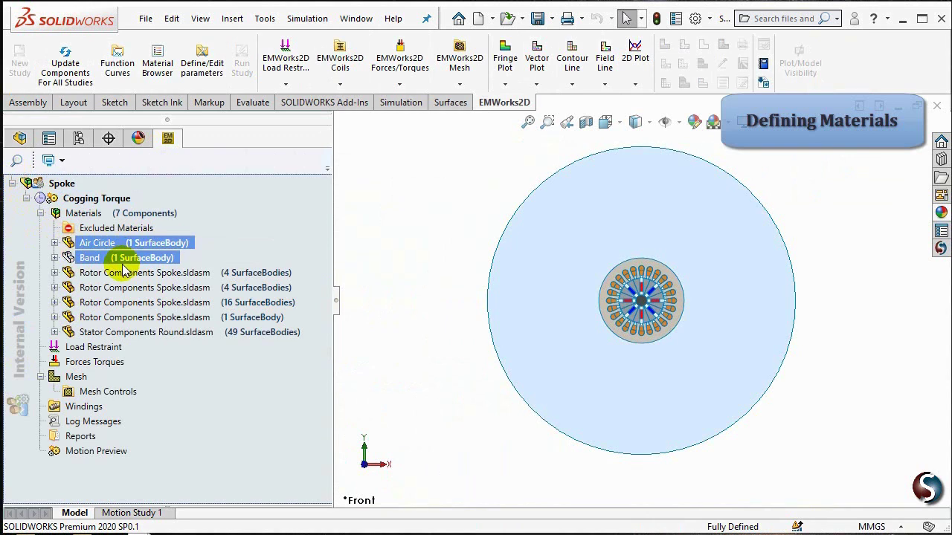
left_click(119, 317, "ctrl")
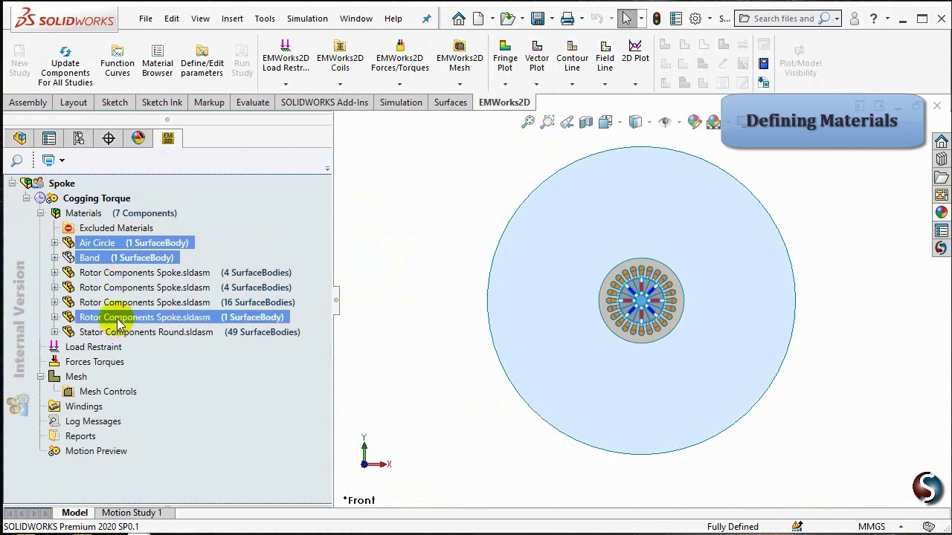
right_click(119, 320)
mouse_move(244, 358)
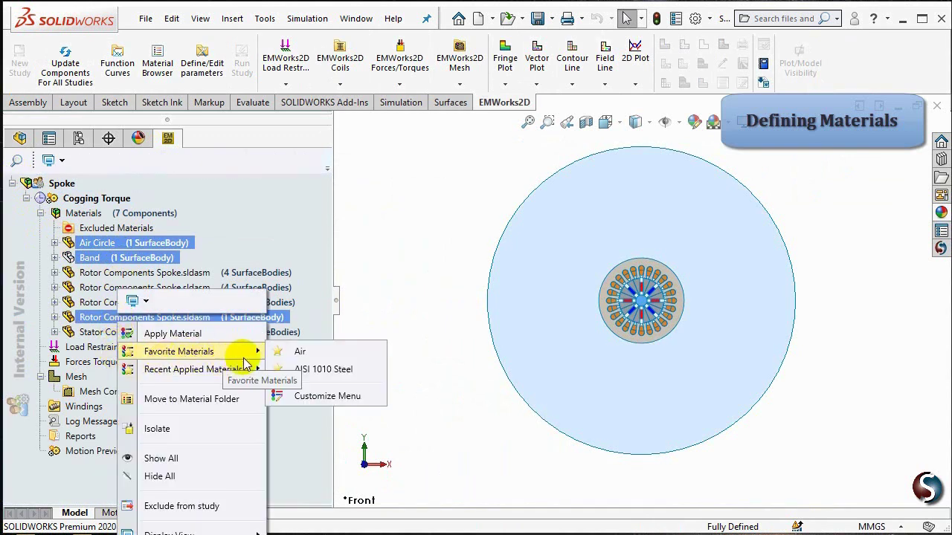
left_click(333, 354)
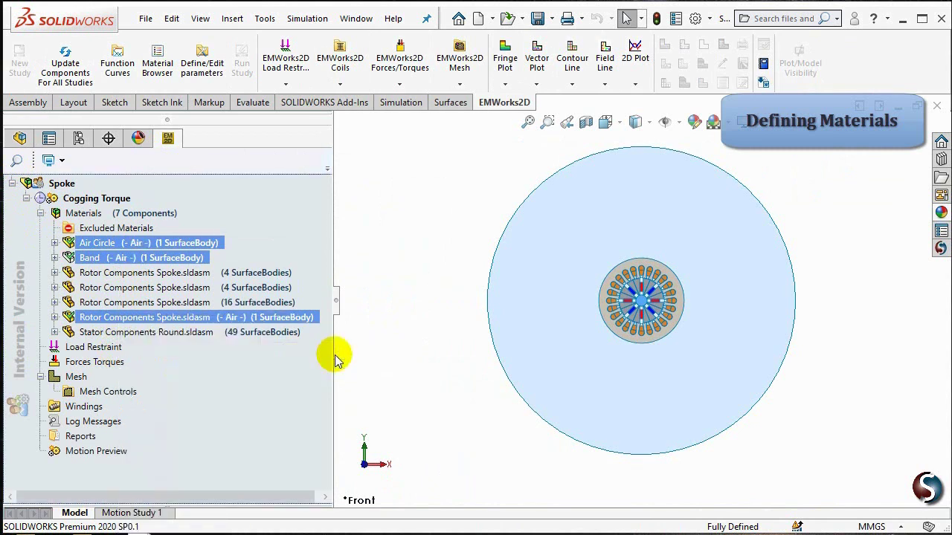
Apply the NdFeB permanent magnet material N4212 to the two rotor components with four surface bodies each
left_click(166, 275, "ctrl")
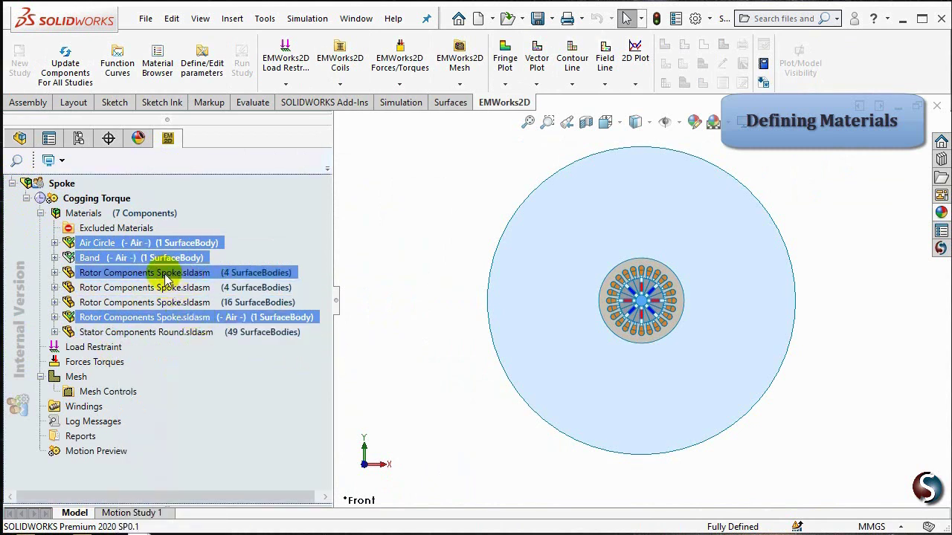
left_click(167, 275)
left_click(154, 287, "ctrl")
right_click(153, 287)
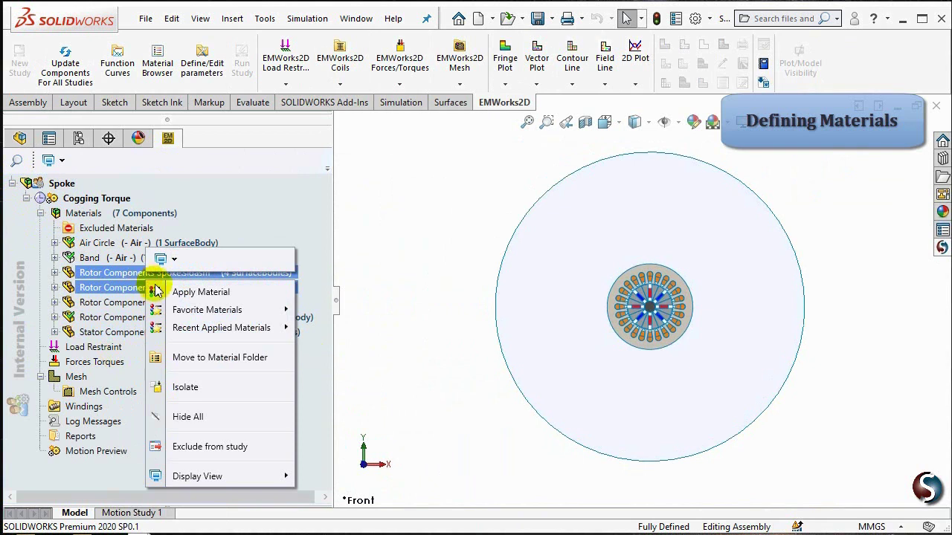
left_click(195, 293)
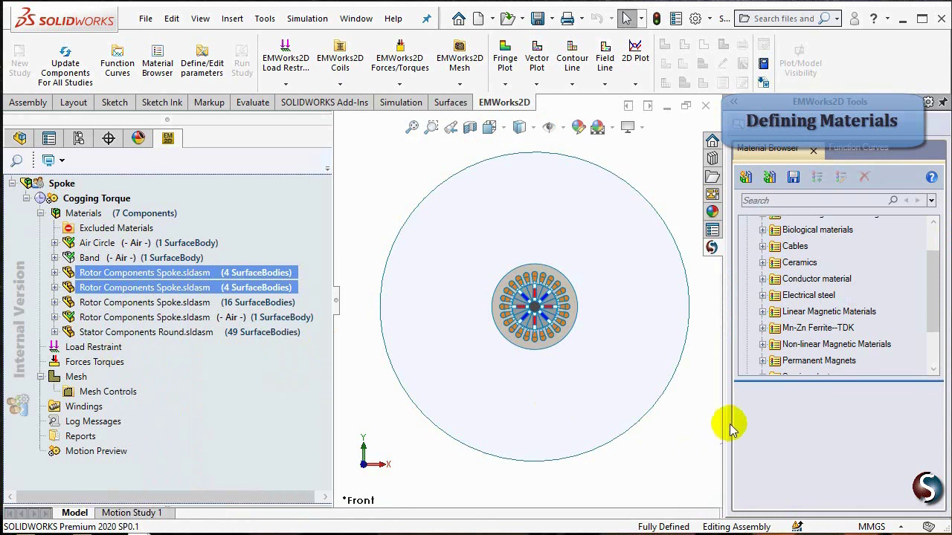
left_click(762, 361)
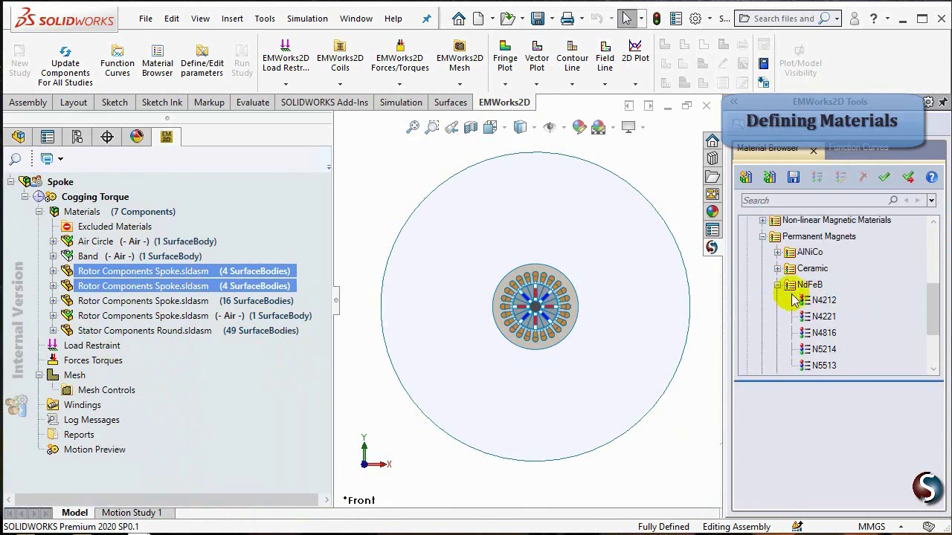
left_click(796, 285)
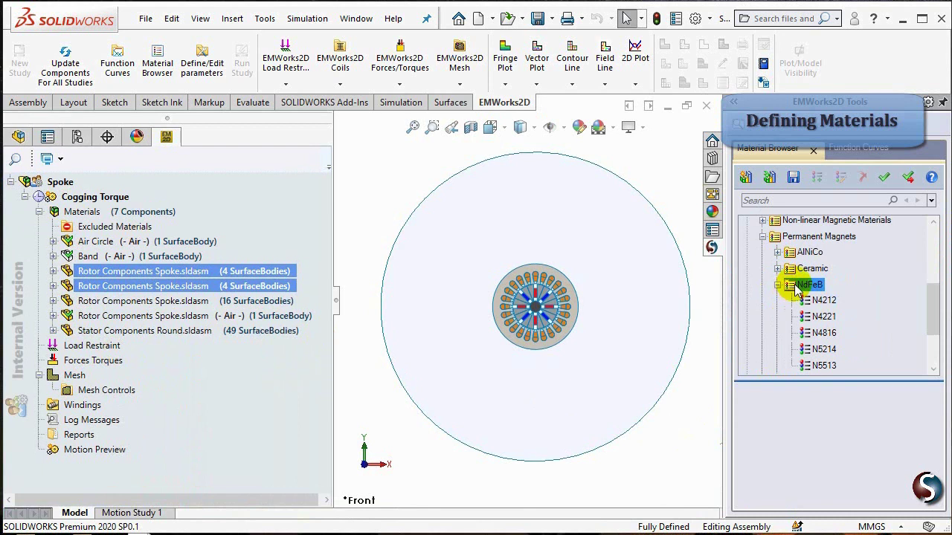
left_click(802, 301)
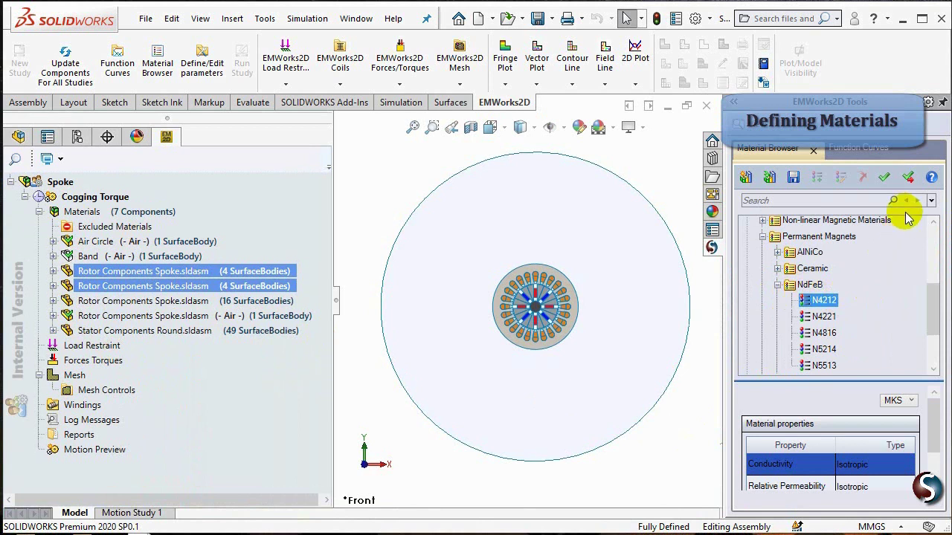
left_click(908, 178)
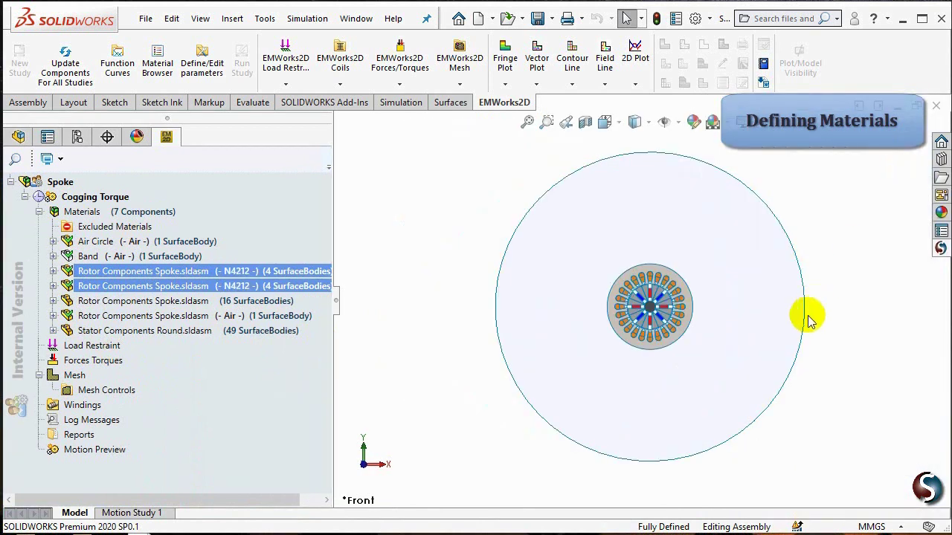
Select the 16-body rotor component together with the Stator Core and open the material library for them
left_click(277, 317, "ctrl")
left_click(264, 302, "ctrl")
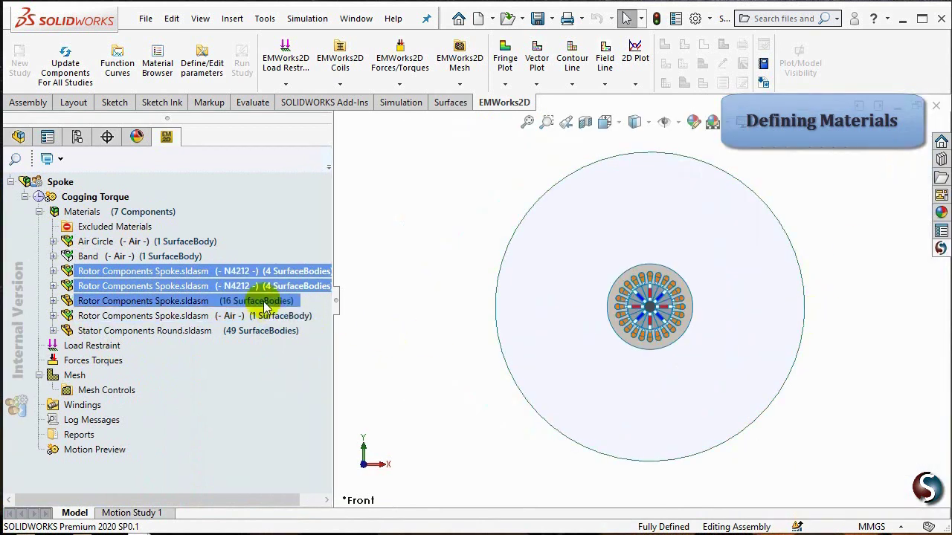
left_click(264, 305)
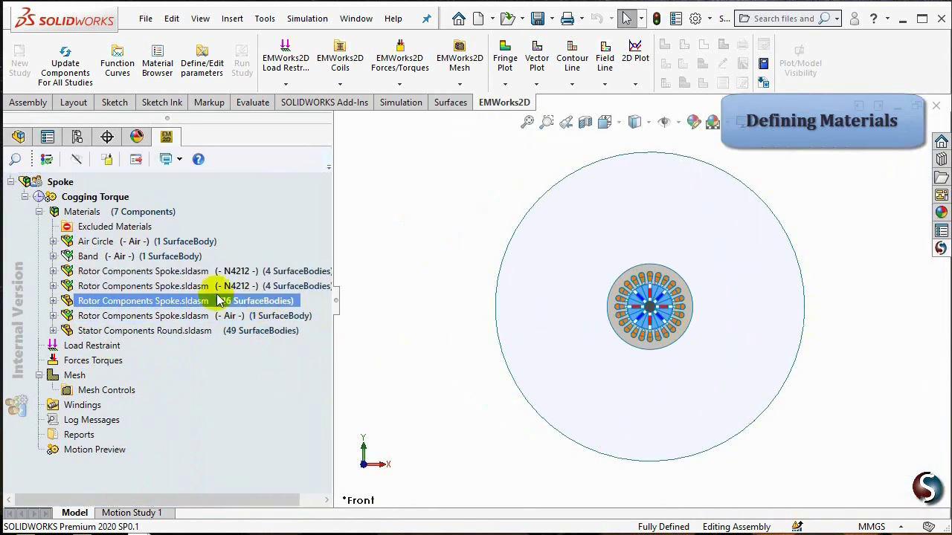
left_click(52, 331)
left_click(116, 347)
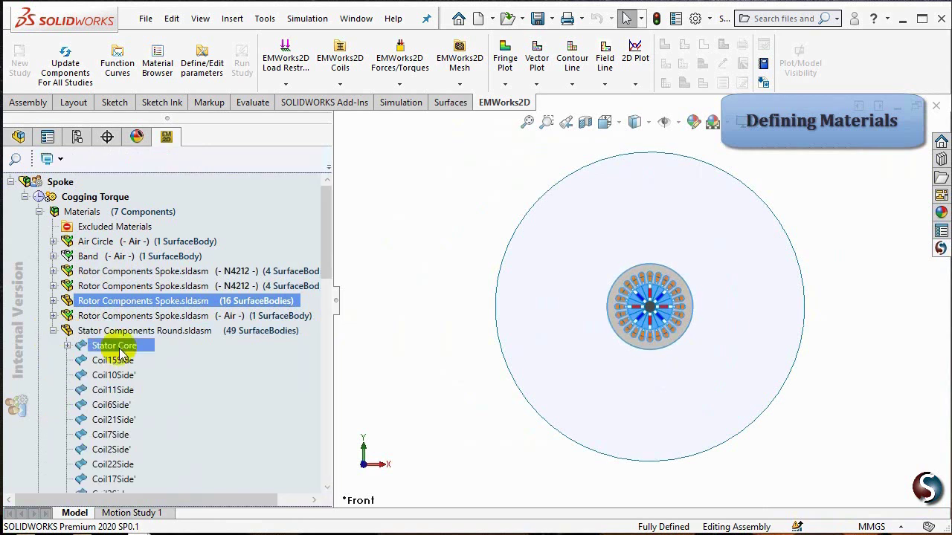
right_click(119, 352)
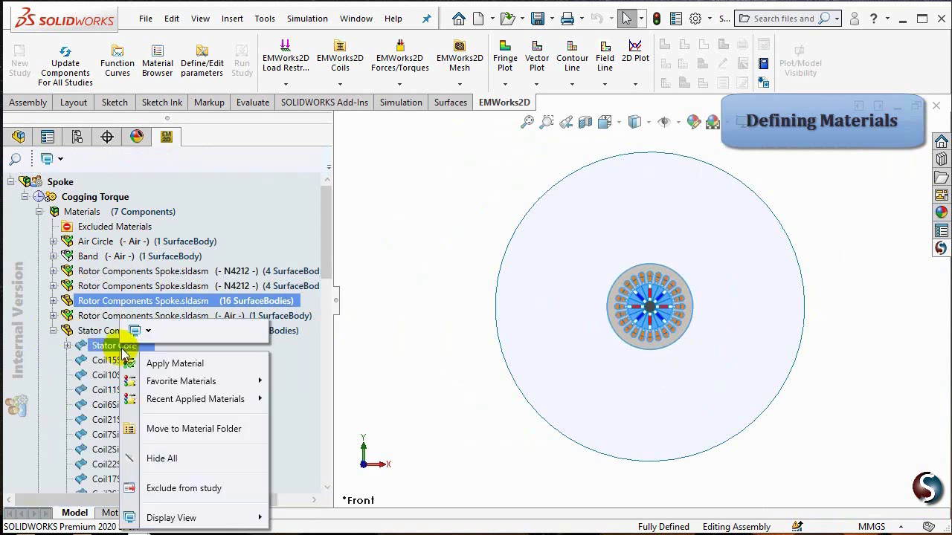
left_click(168, 364)
Copy AISI 1010 Steel from the Non-linear Magnetic Materials and paste it into the Tutorial materials library
left_click(831, 228)
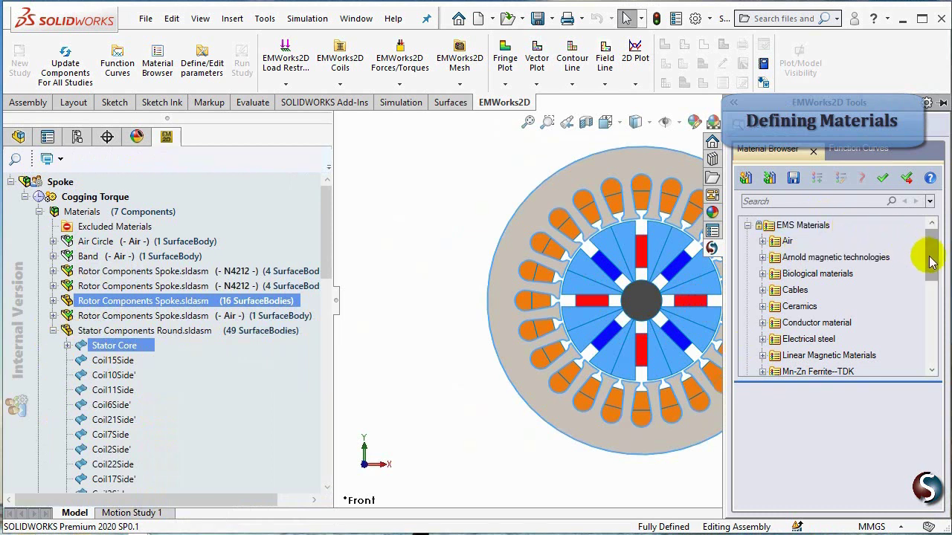
left_click_drag(929, 257, 935, 296)
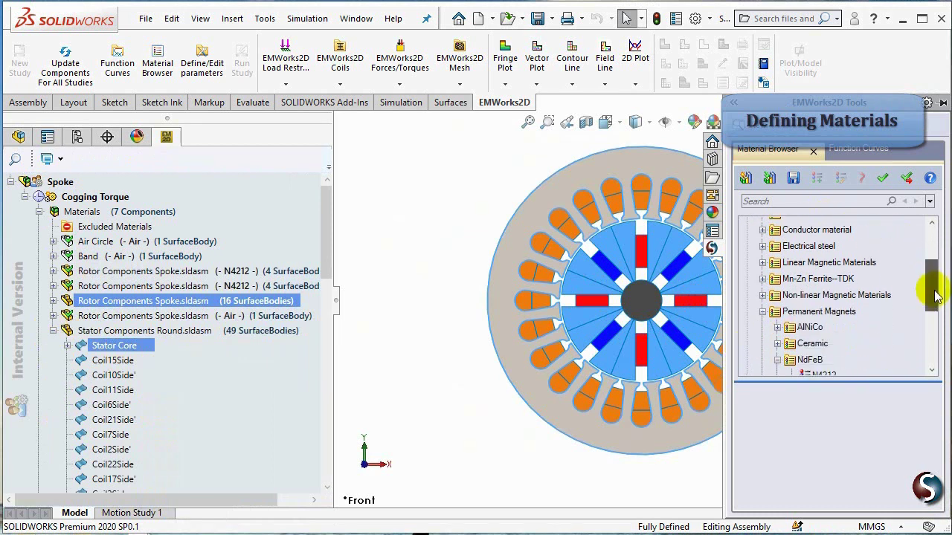
left_click(762, 295)
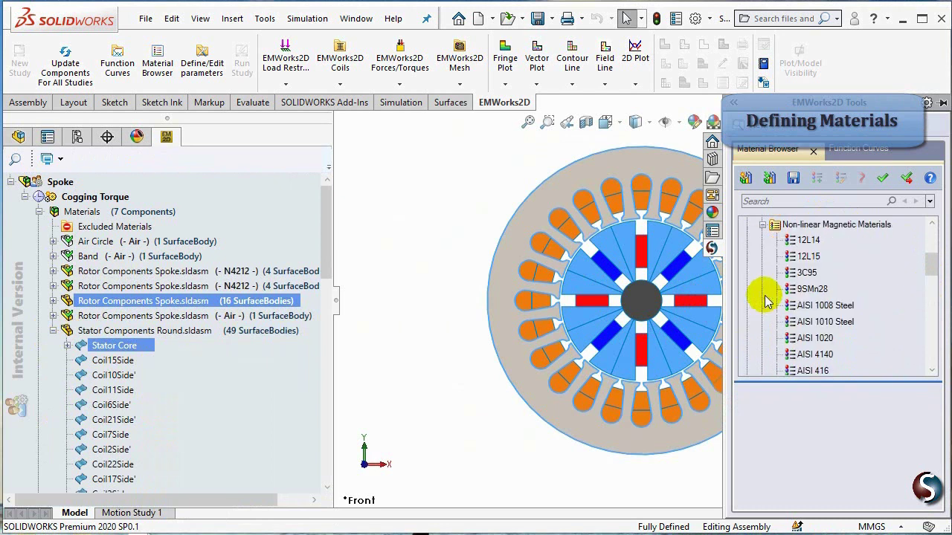
left_click(800, 323)
right_click(799, 325)
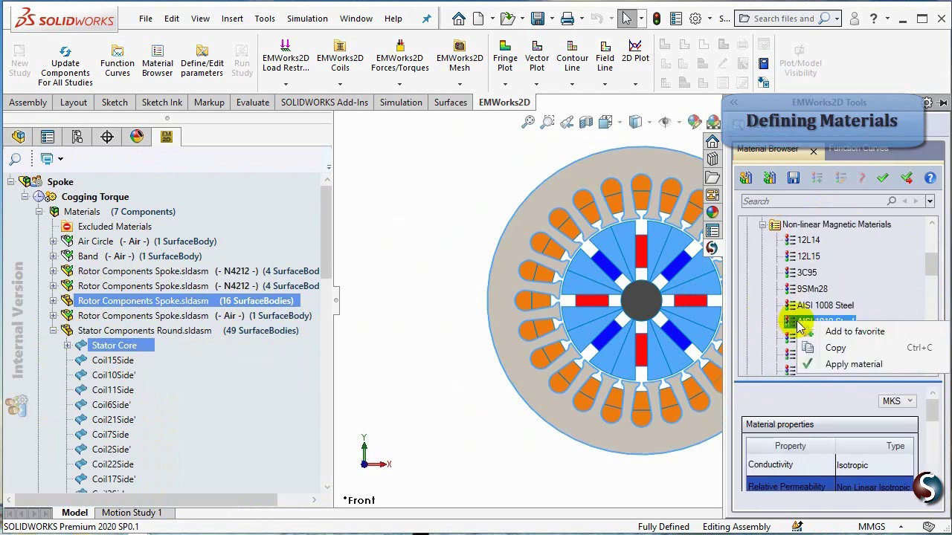
left_click(834, 348)
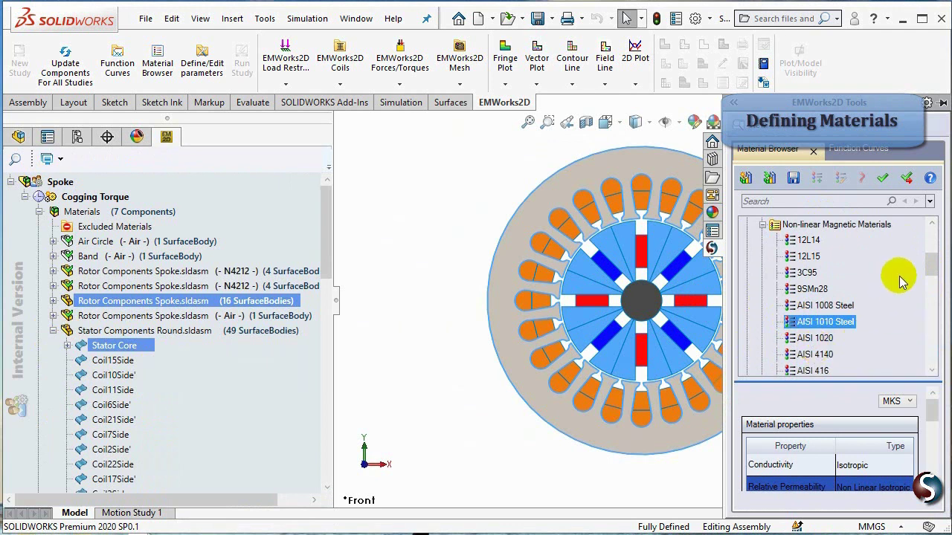
left_click_drag(929, 265, 929, 242)
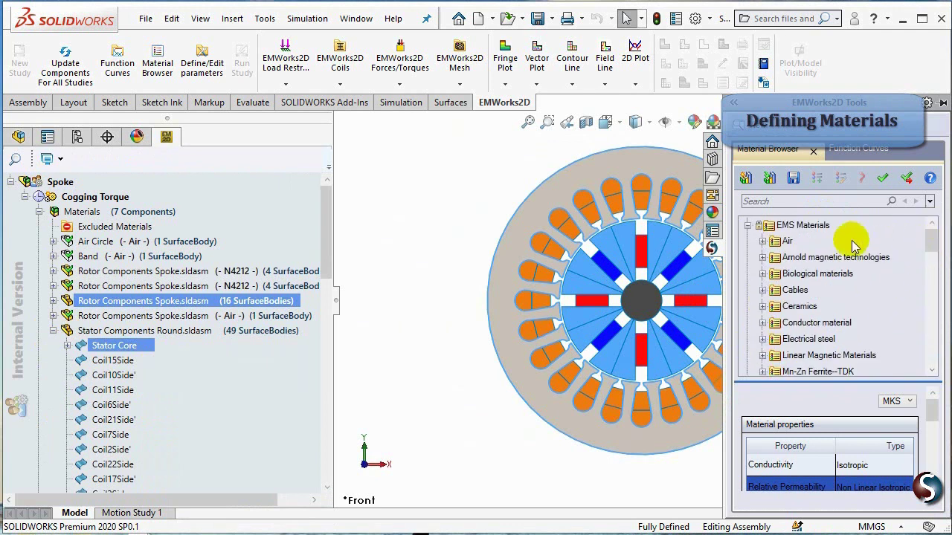
left_click(749, 226)
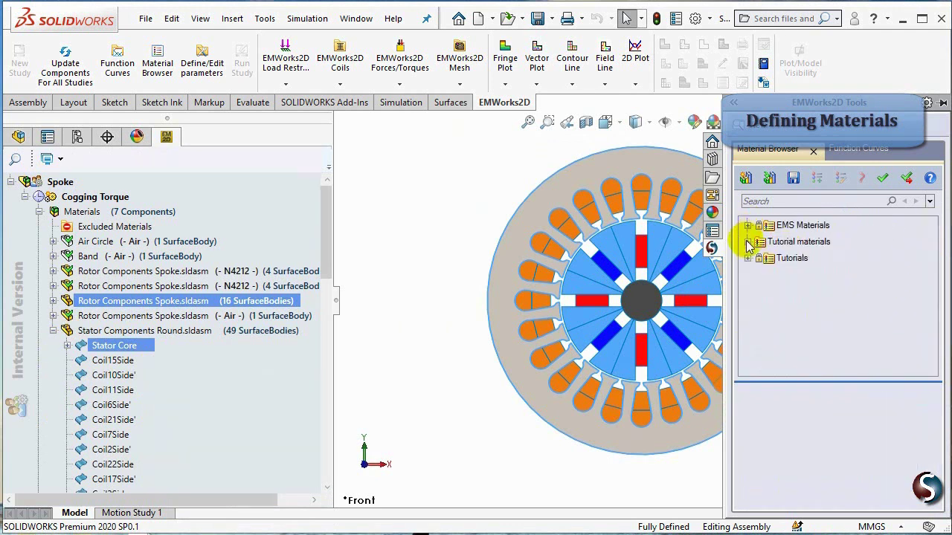
left_click(748, 242)
right_click(761, 245)
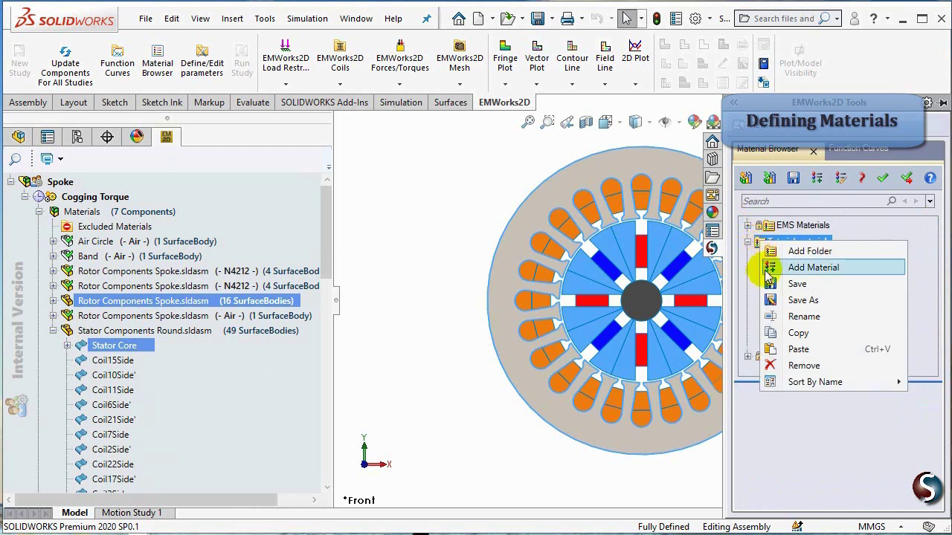
left_click(796, 349)
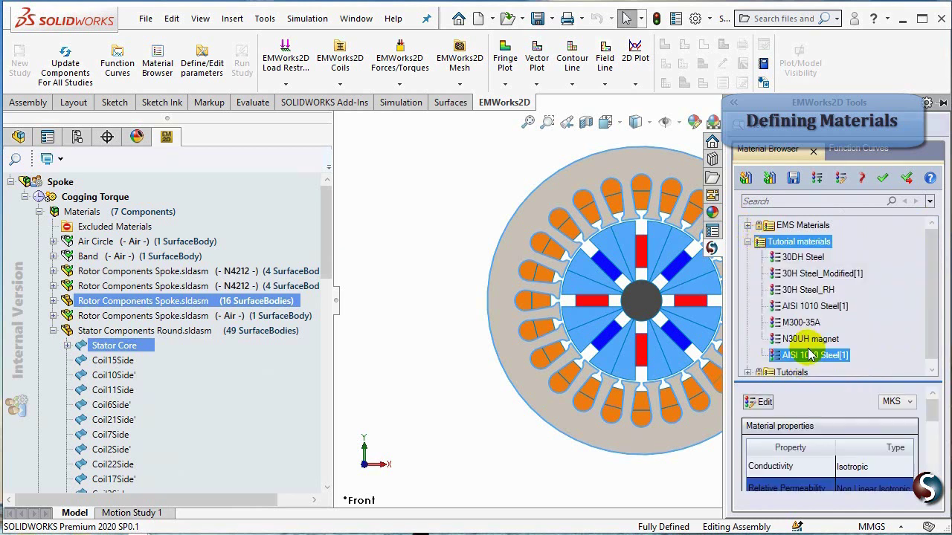
Set the copied AISI 1010 Steel to in-plane lamination with a 0.97 stacking factor and apply it to the selected rotor component and Stator Core
left_click(760, 401)
left_click(869, 390)
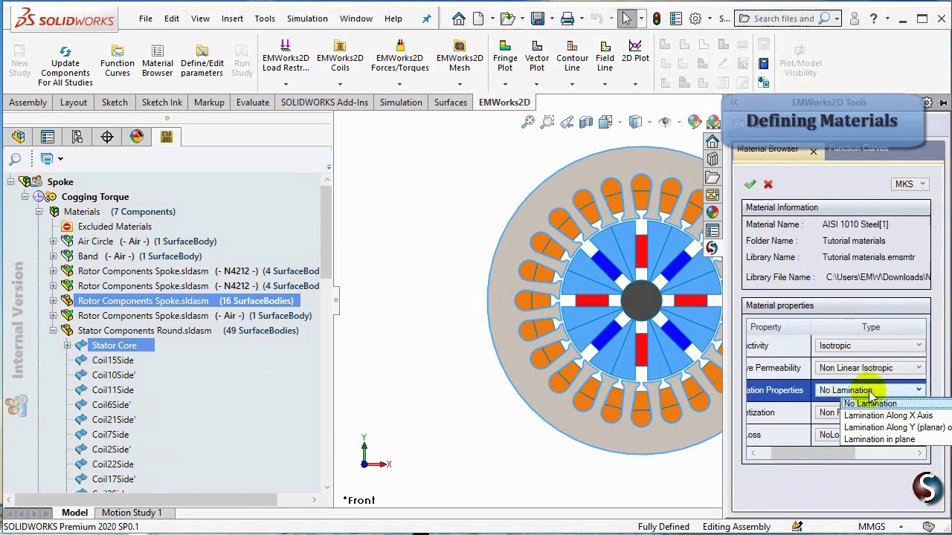
left_click(877, 439)
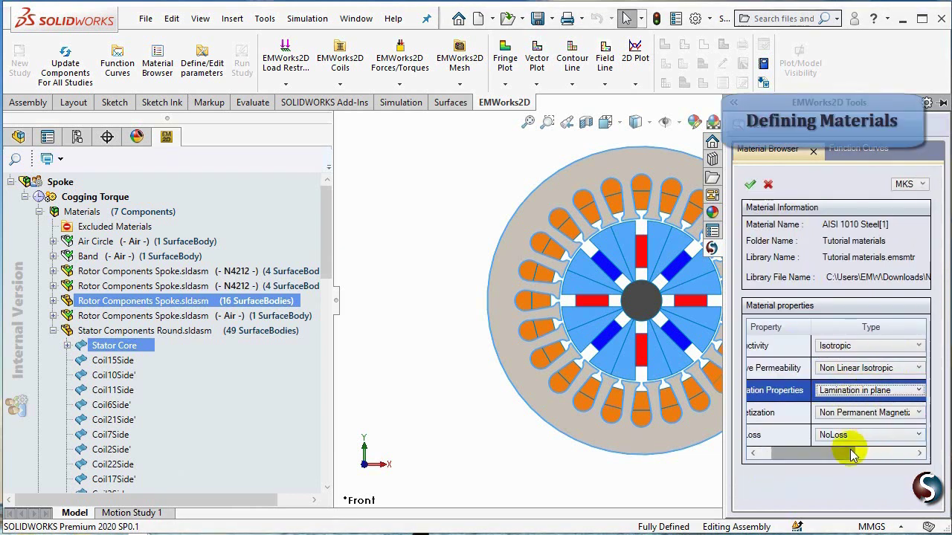
left_click_drag(843, 453, 904, 455)
double_click(883, 391)
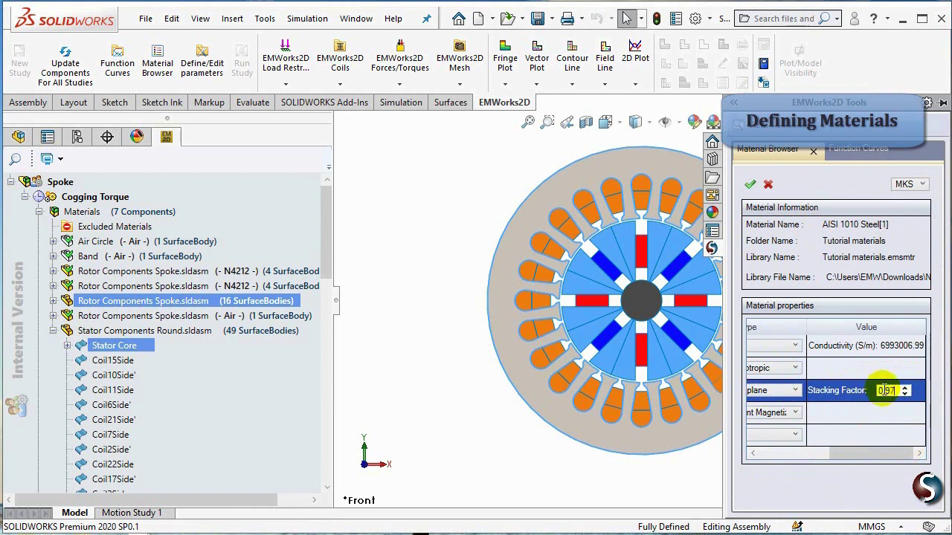
left_click_drag(855, 453, 781, 452)
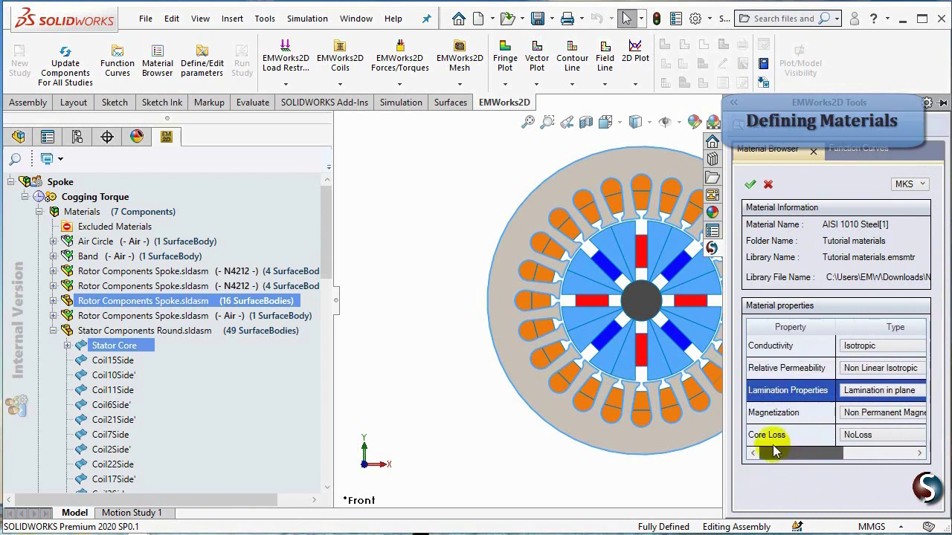
left_click(749, 183)
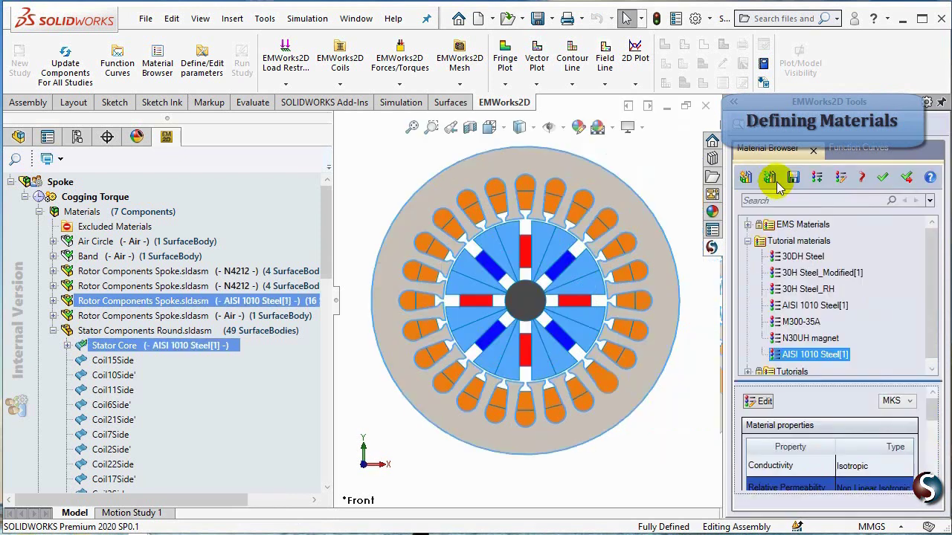
left_click(908, 178)
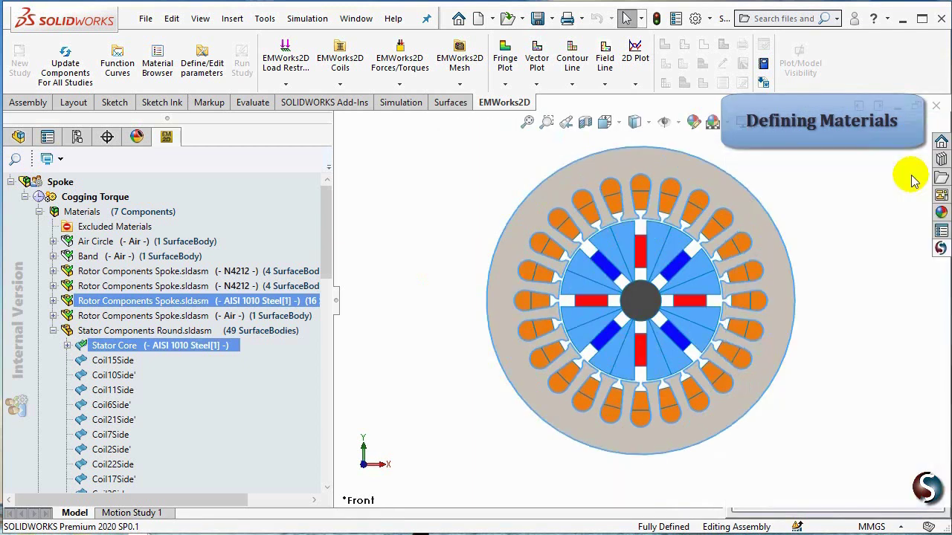
Apply the Copper conductor material to all coil bodies of the stator component, from Coil15Side through Coil14Side'
left_click(99, 364)
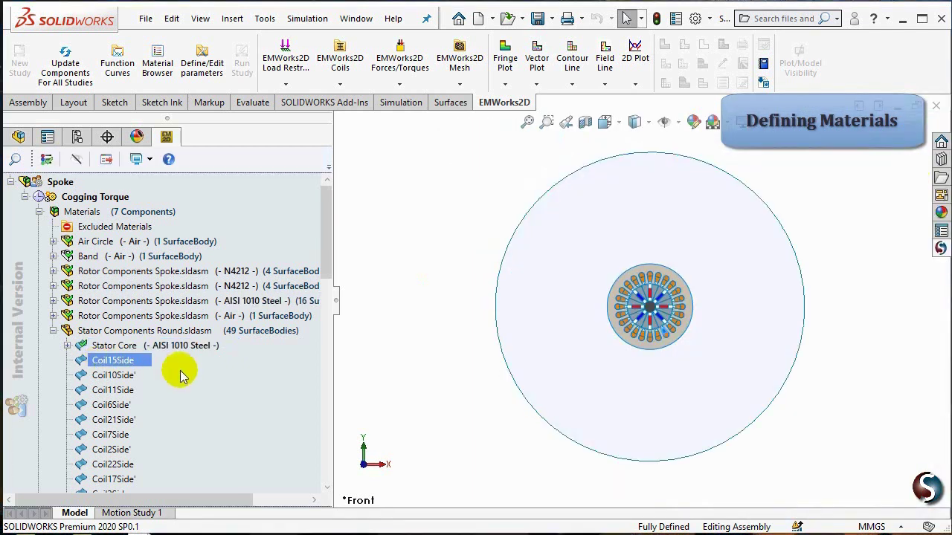
left_click_drag(327, 266, 322, 457)
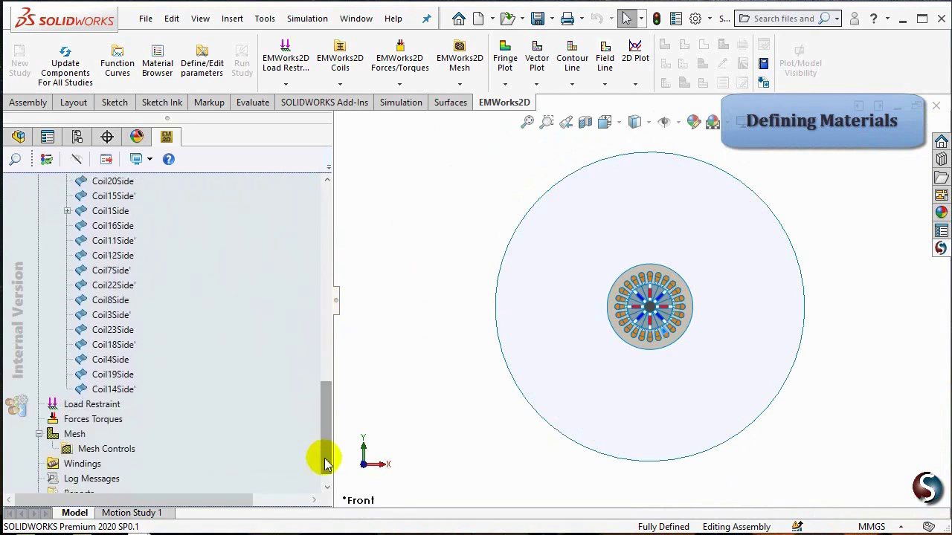
left_click(116, 392)
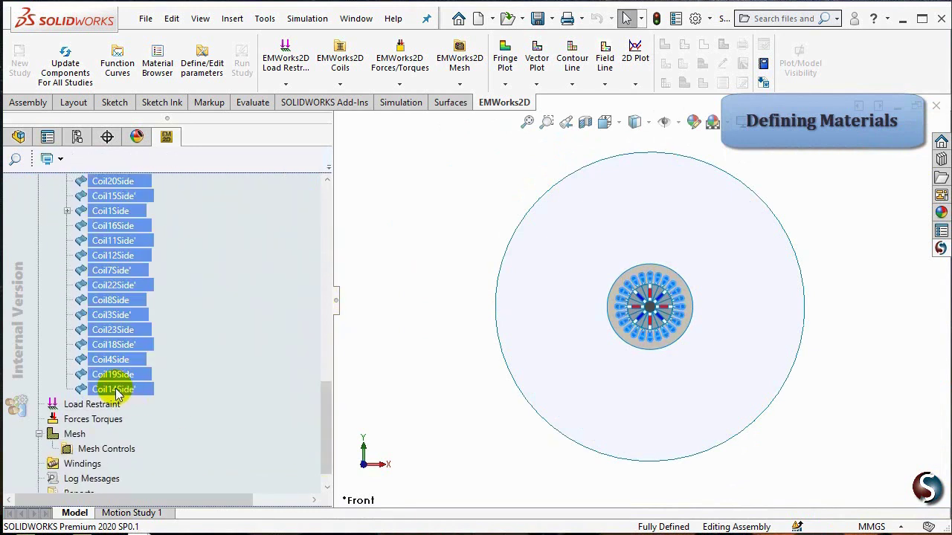
right_click(116, 392)
left_click(167, 403)
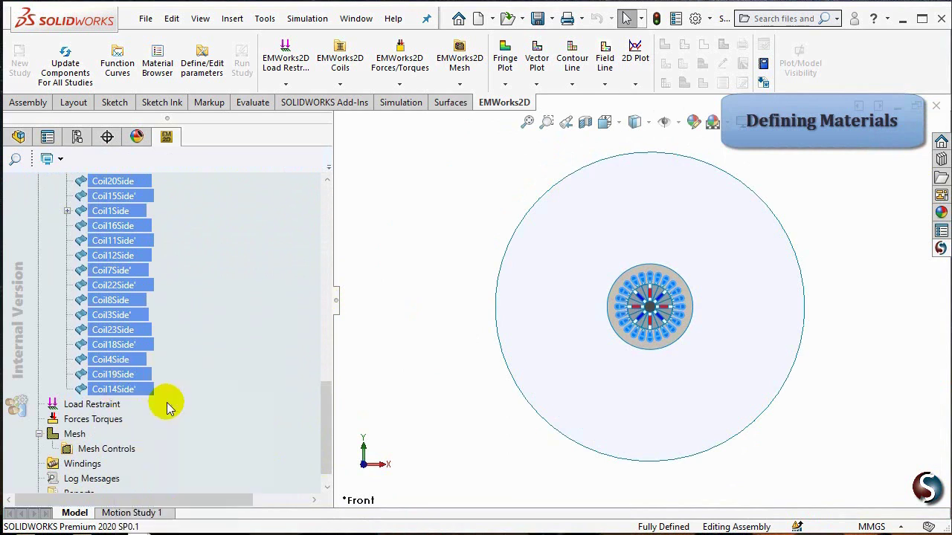
left_click(762, 323)
left_click(809, 324)
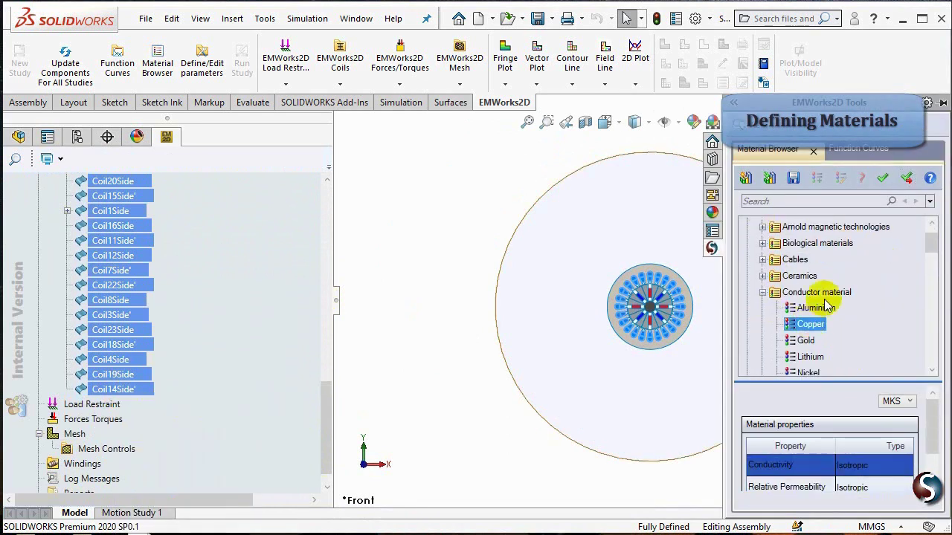
left_click(909, 178)
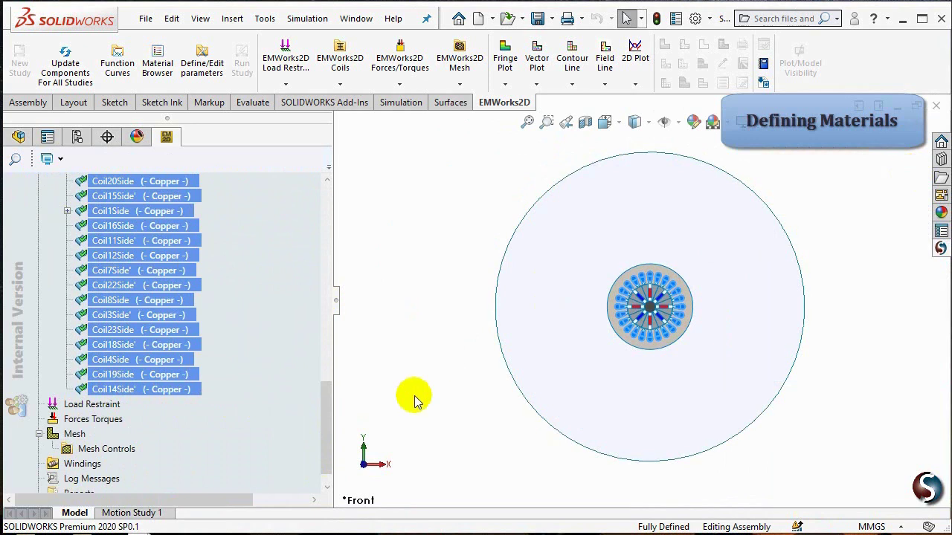
left_click_drag(332, 400, 346, 223)
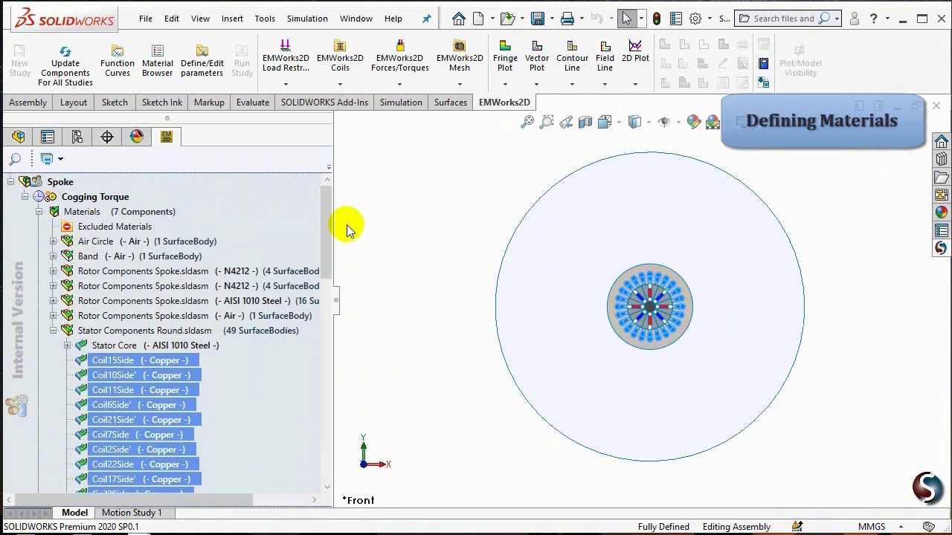
left_click(53, 331)
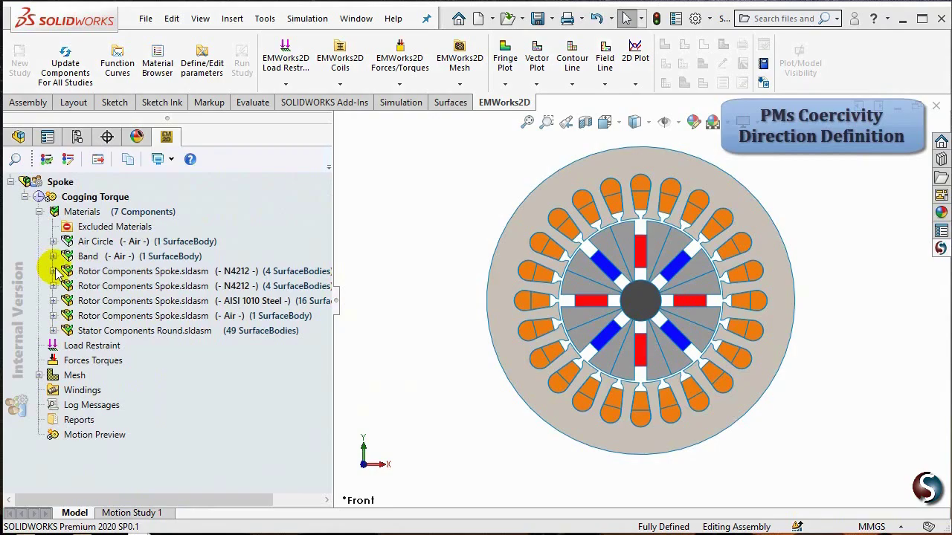
Base the coercivity direction of MagnetN4 on Coordinate System3, with the preview shown and the symbol size at 500%
left_click(53, 271)
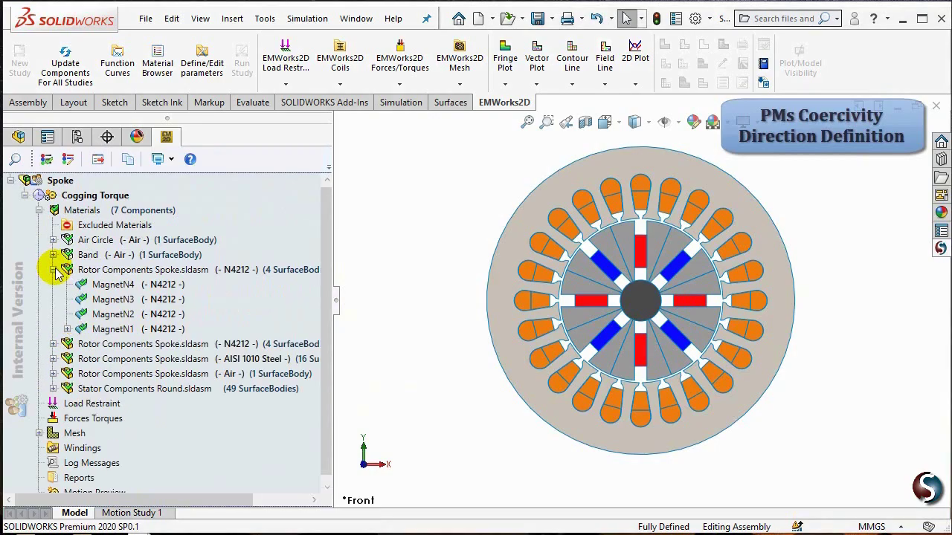
left_click(147, 285)
right_click(146, 285)
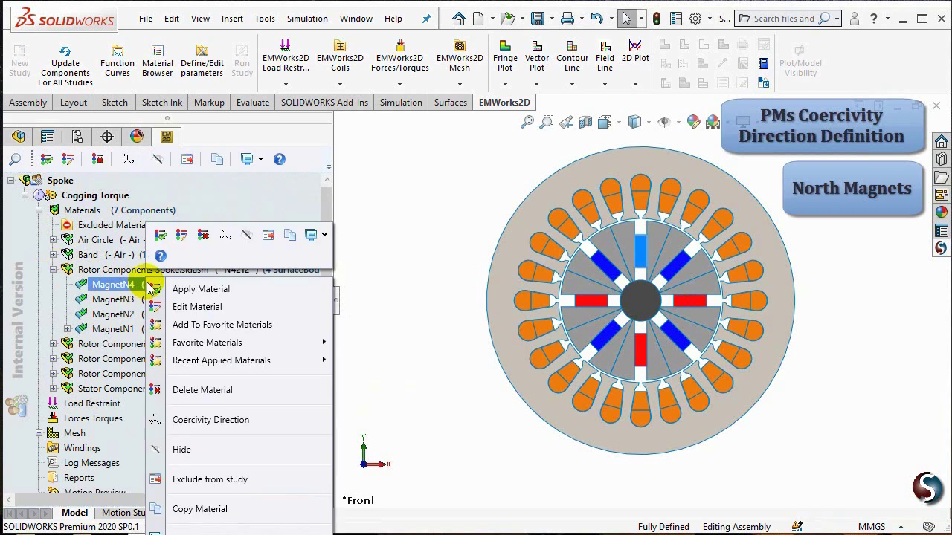
left_click(255, 419)
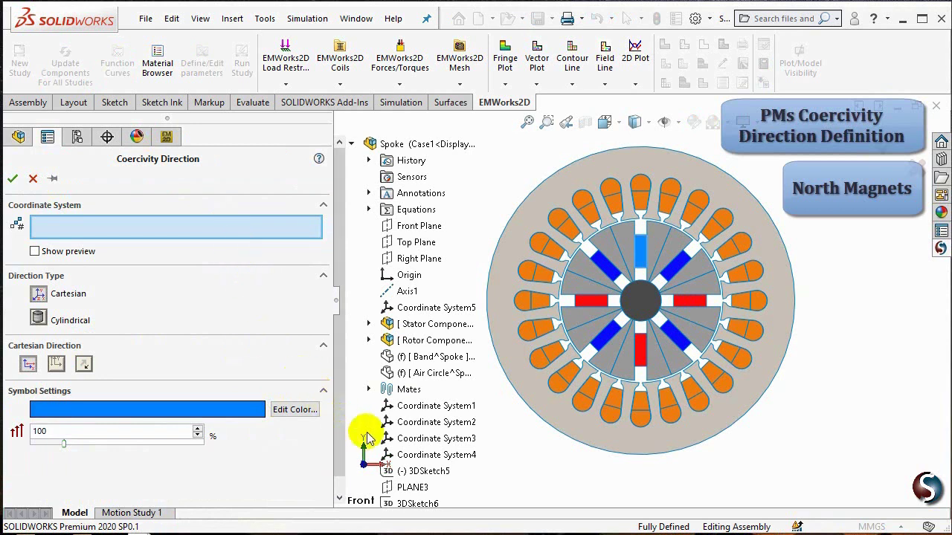
left_click(431, 440)
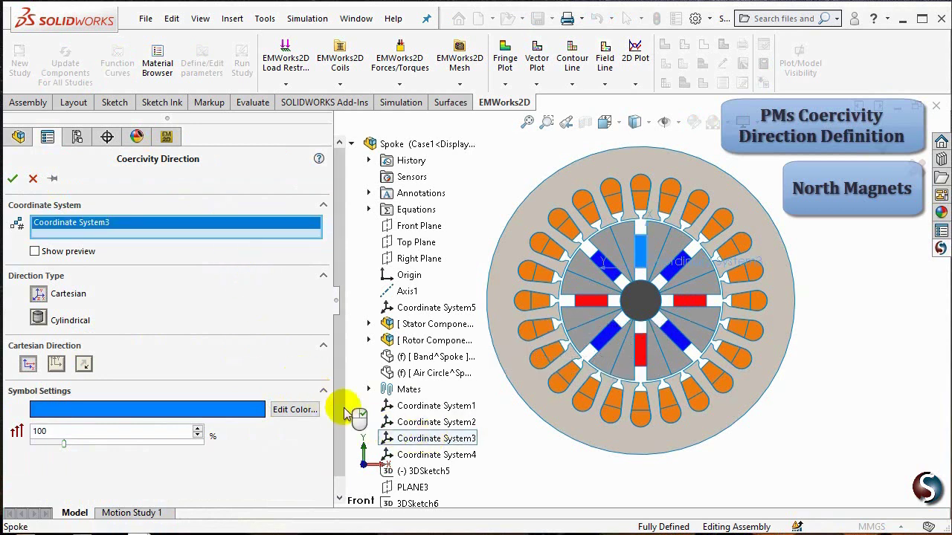
left_click(35, 252)
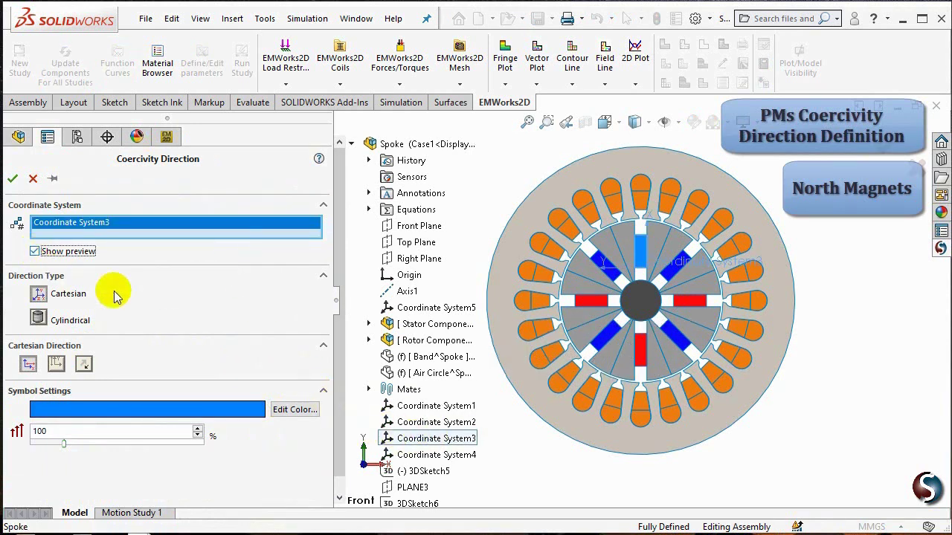
left_click_drag(64, 446, 210, 443)
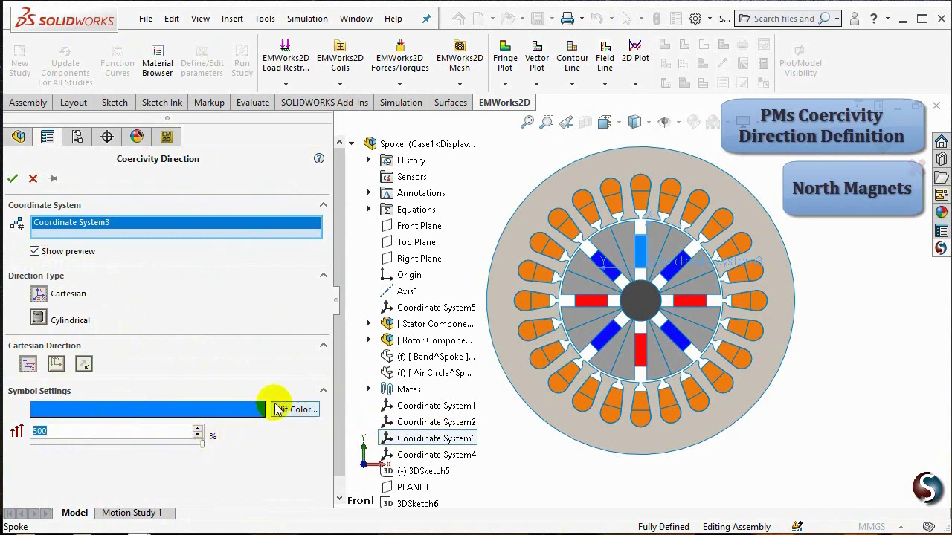
Color MagnetN4's coercivity symbol red and set its Cartesian direction along Y
left_click(279, 411)
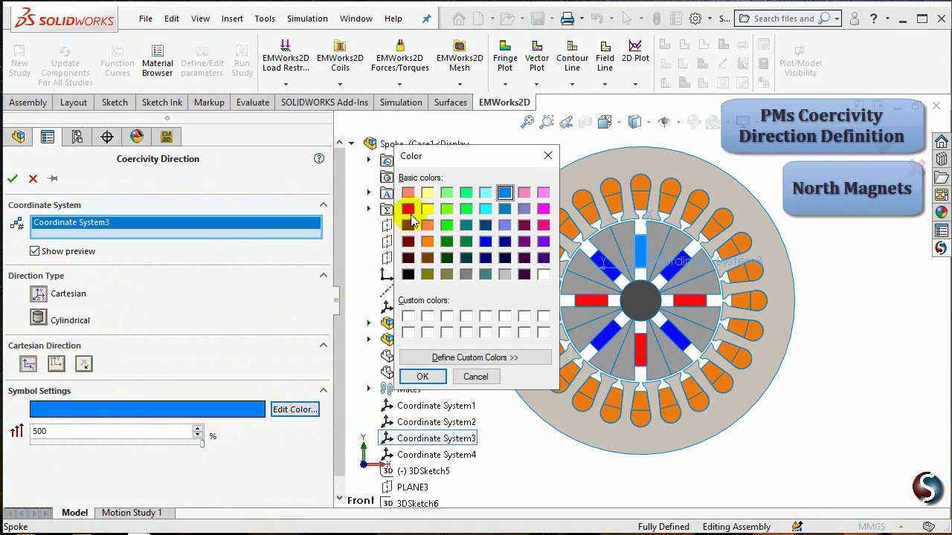
left_click(408, 210)
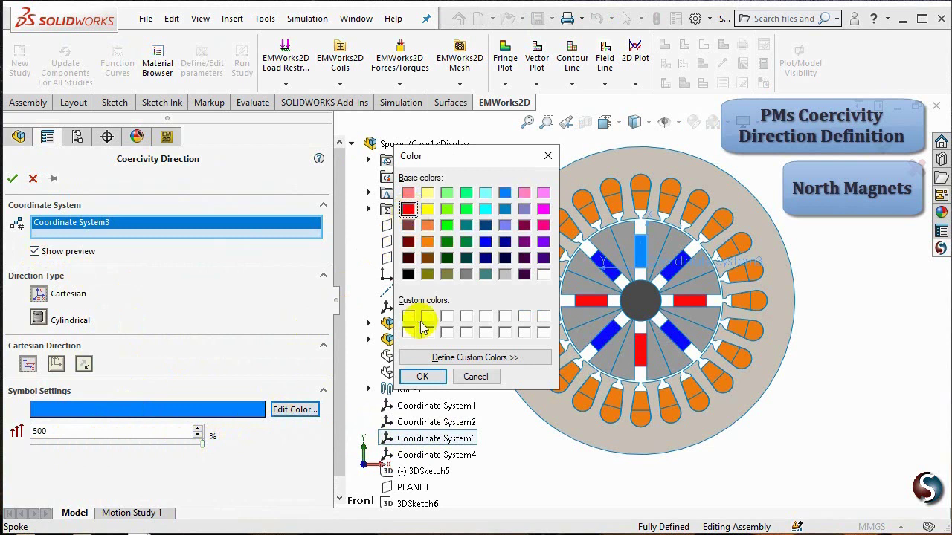
left_click(421, 377)
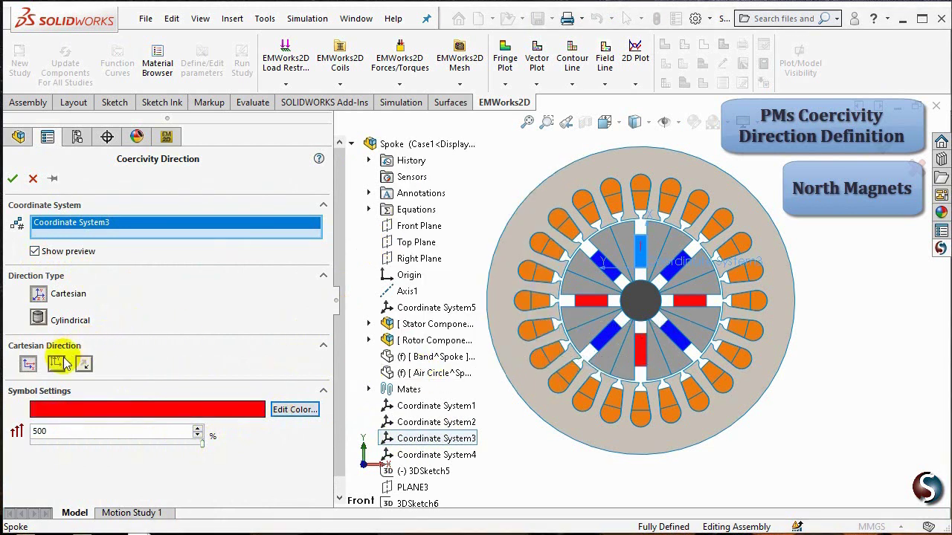
left_click(58, 367)
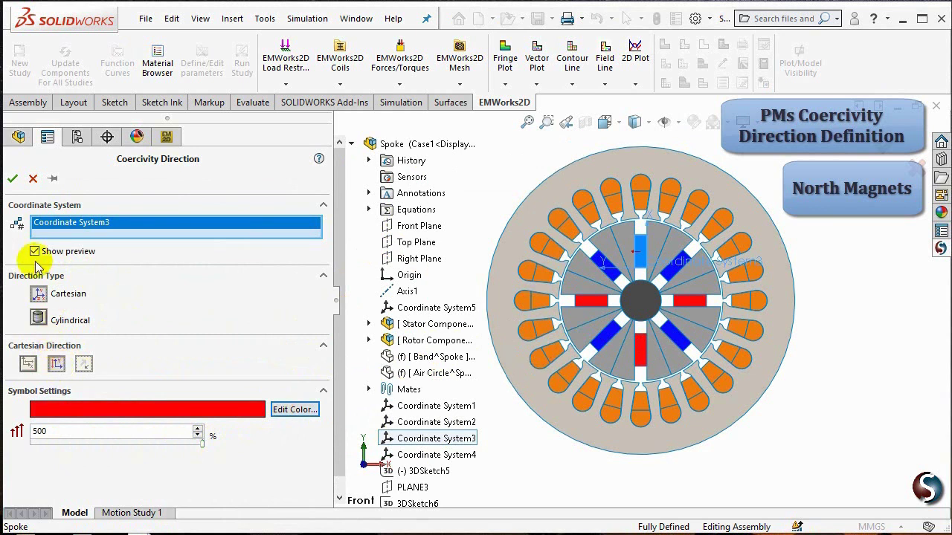
left_click(14, 181)
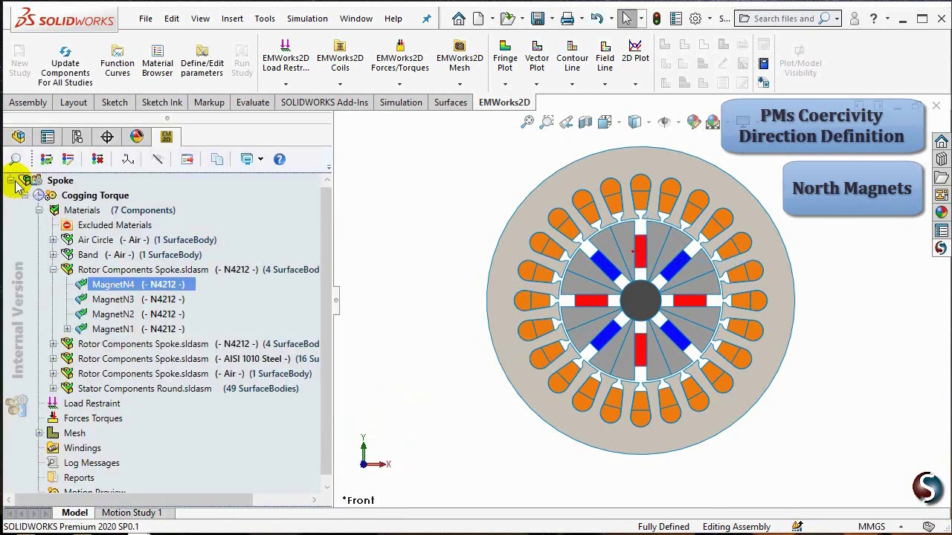
Define MagnetN3's coercivity direction along Y of Coordinate System1, with the preview shown and a red symbol at 500%
left_click(111, 300, "ctrl")
left_click(109, 301)
right_click(109, 301)
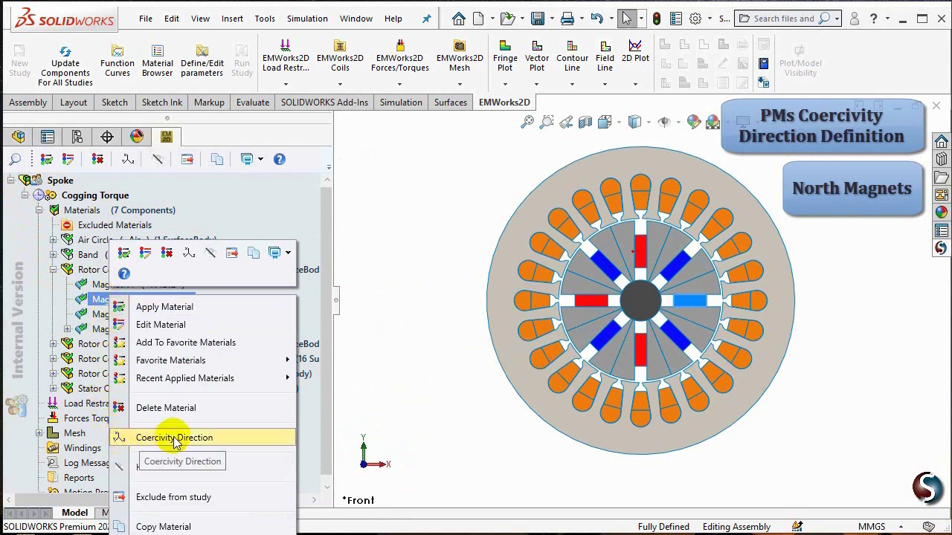
left_click(218, 439)
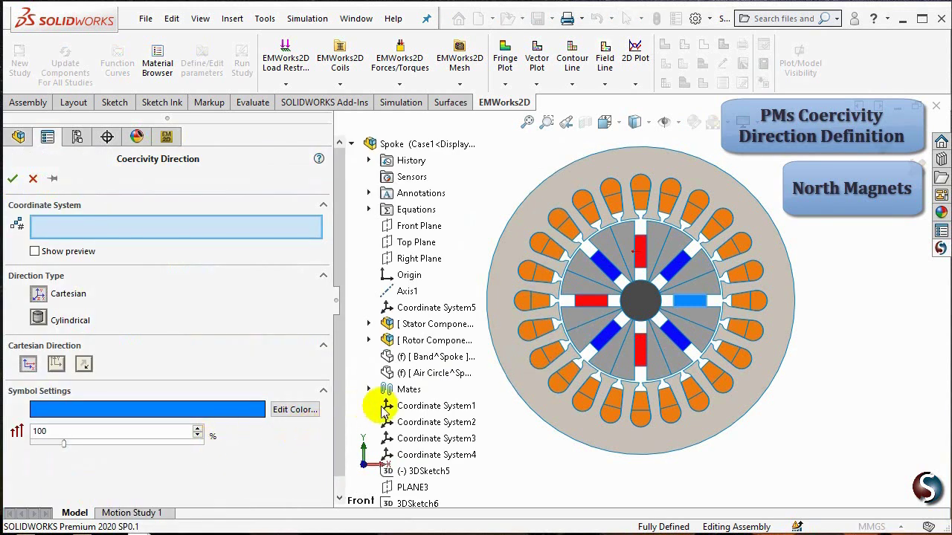
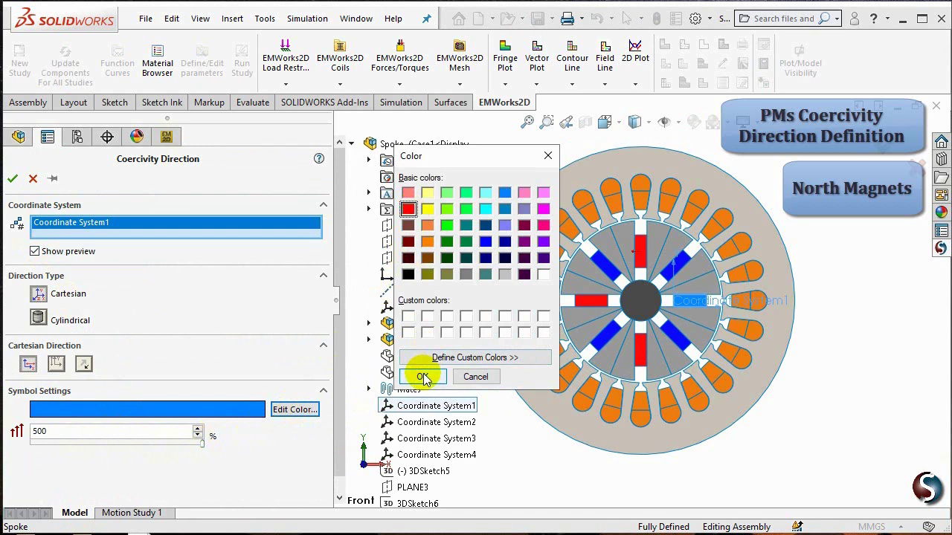
left_click(57, 364)
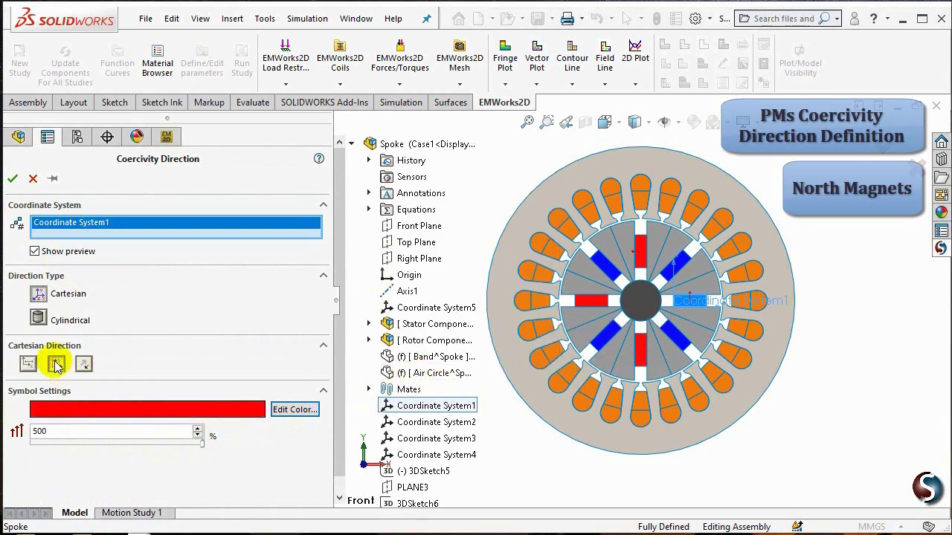
left_click(14, 180)
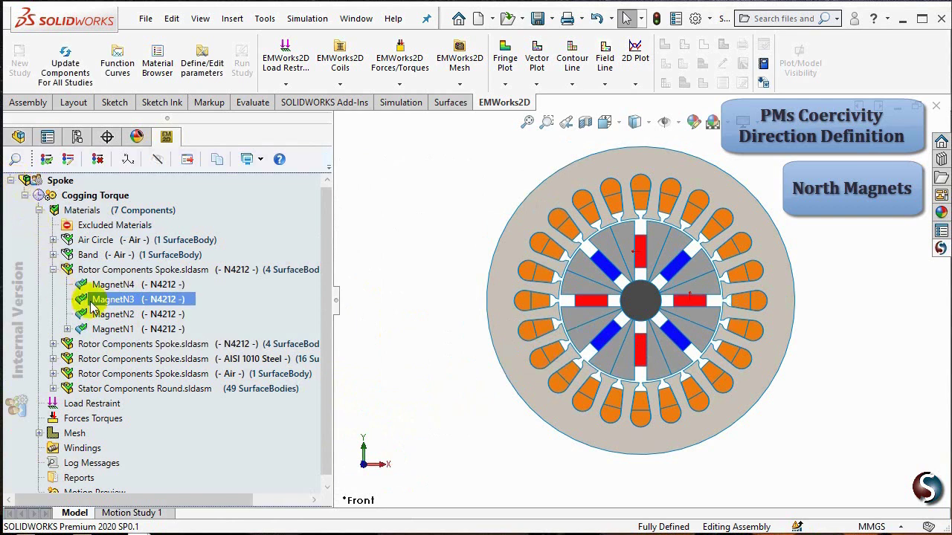
Define MagnetN2's coercivity direction along reversed Y of Coordinate System3, with the preview shown and a red symbol at 500%
left_click(119, 316, "ctrl")
right_click(119, 316)
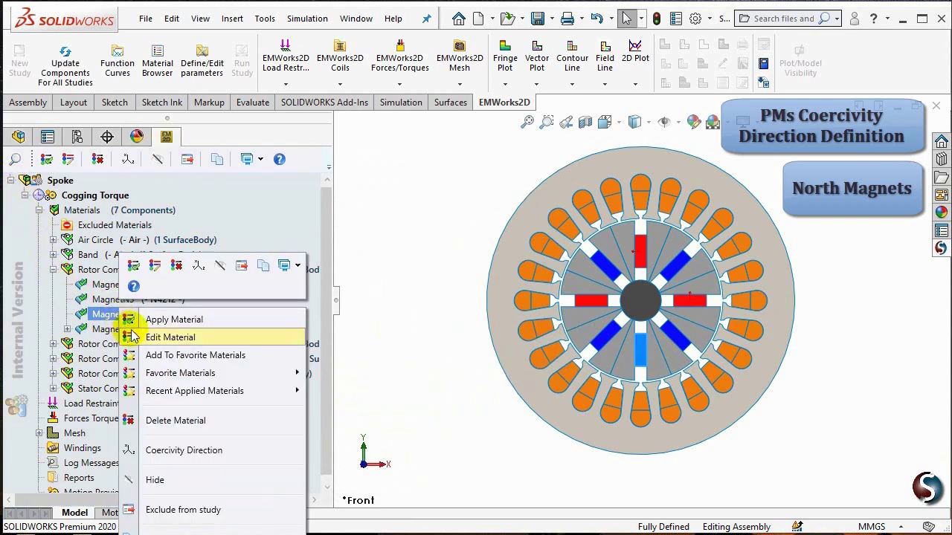
left_click(230, 449)
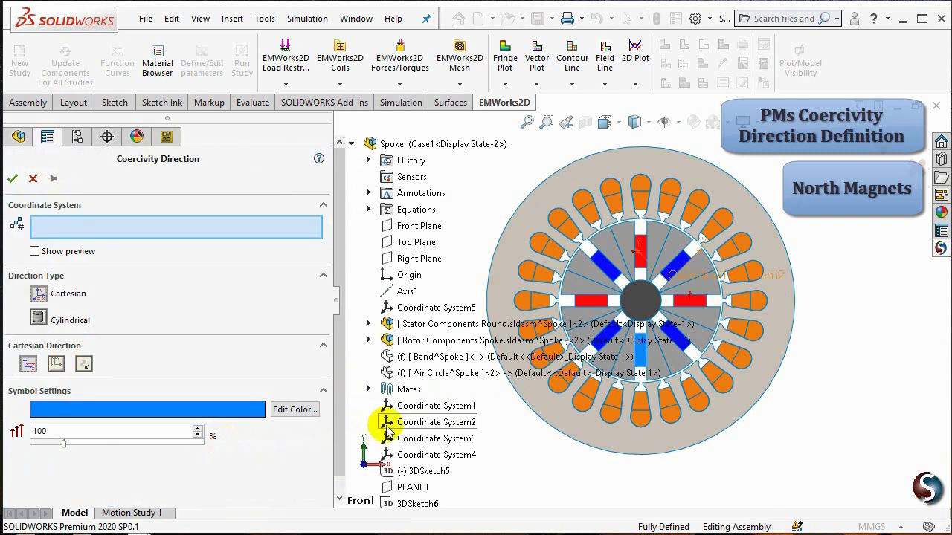
left_click(405, 440)
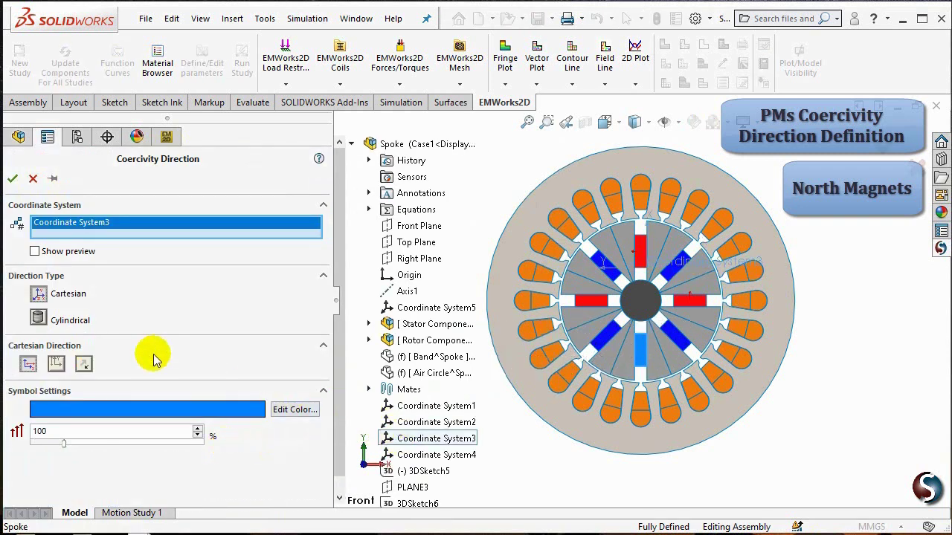
left_click(35, 252)
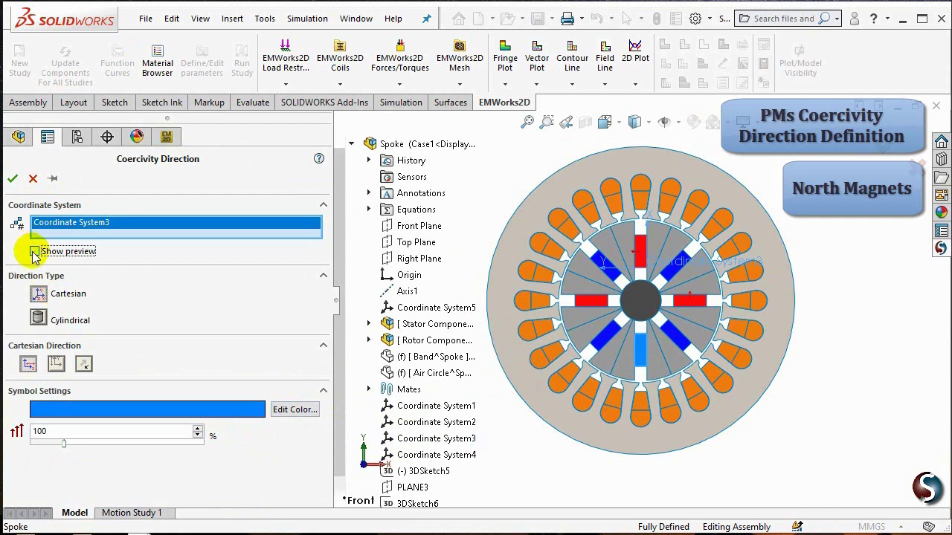
left_click(84, 363)
left_click_drag(66, 444, 233, 445)
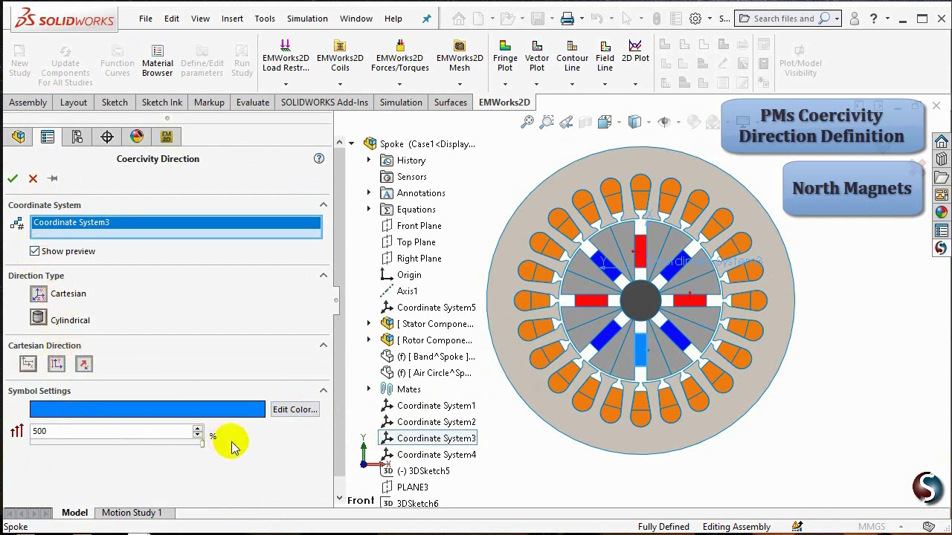
left_click(285, 409)
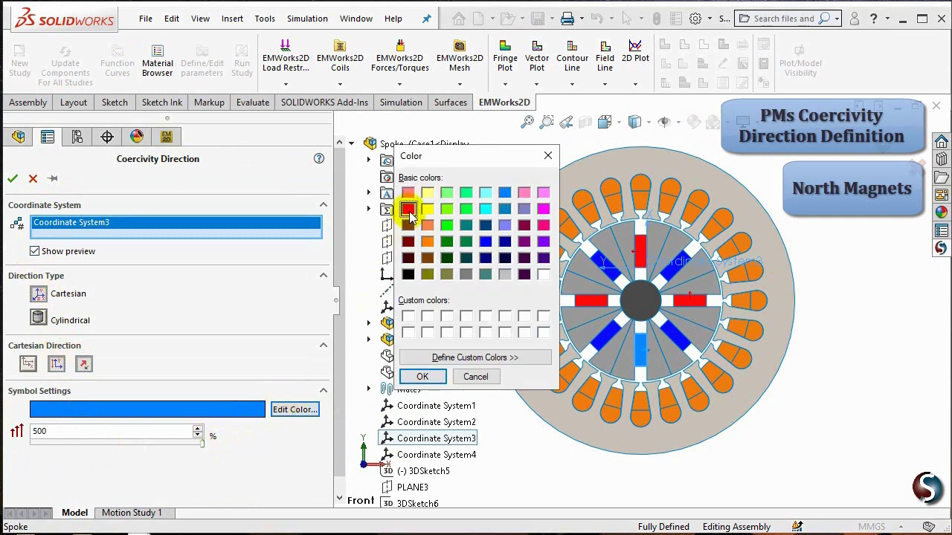
left_click(418, 376)
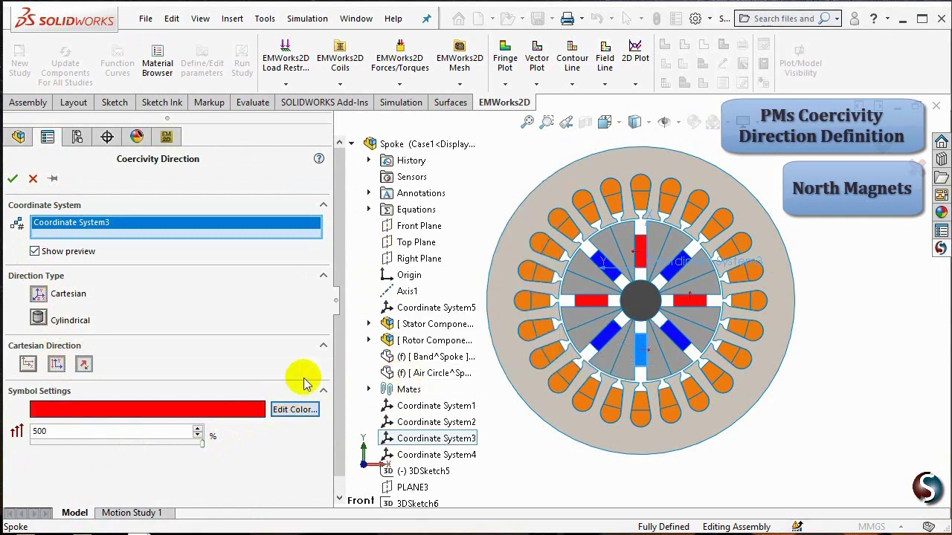
left_click(12, 181)
Define MagnetN1's coercivity direction along reversed Y of Coordinate System1, with the preview shown and a red symbol at 500%
left_click(112, 330, "ctrl")
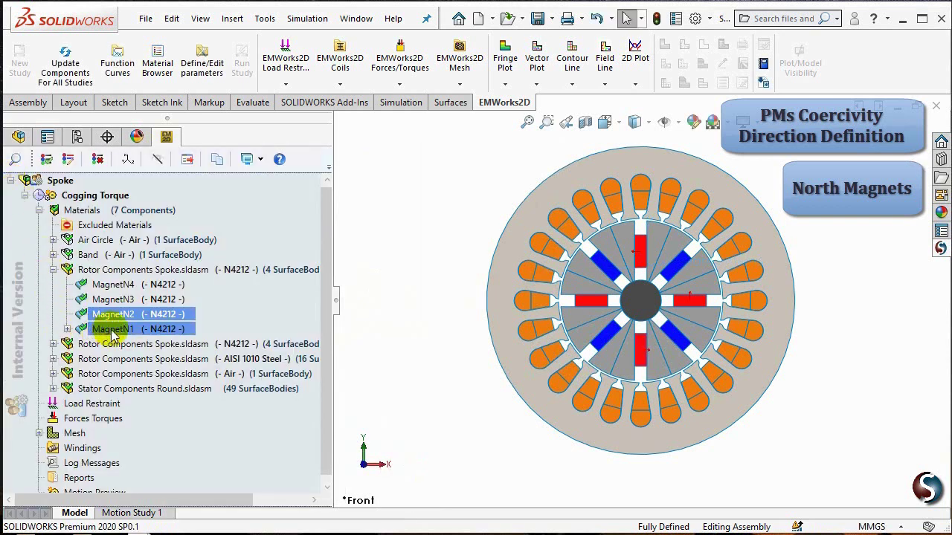
right_click(111, 331)
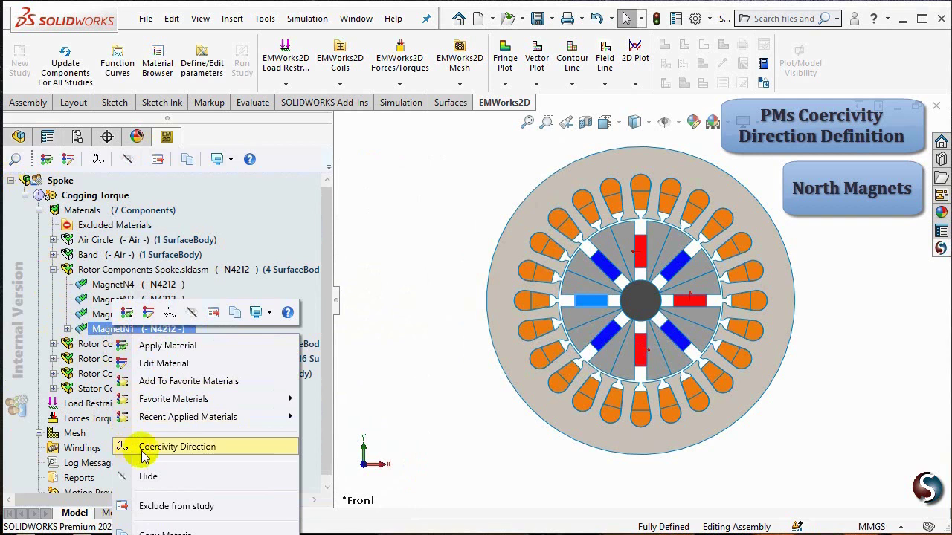
left_click(215, 448)
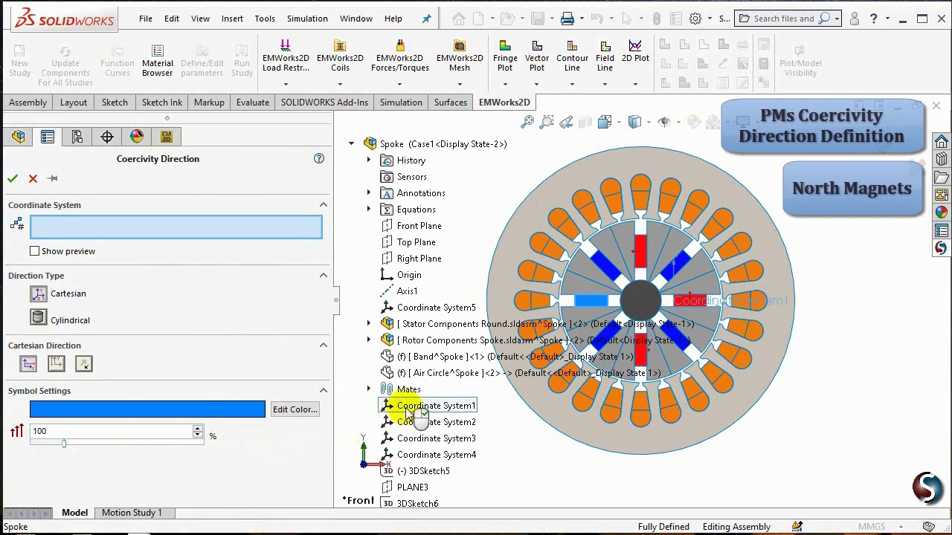
left_click(400, 411)
left_click(35, 252)
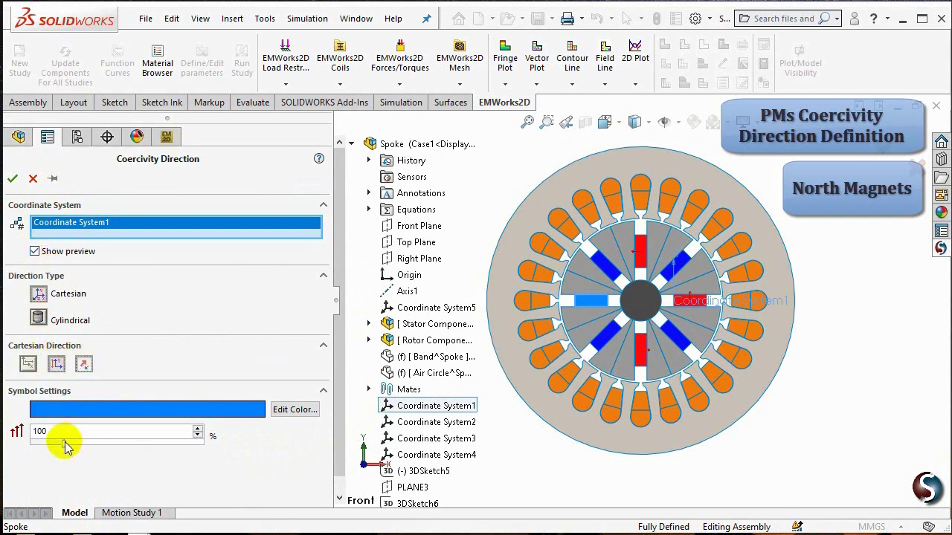
left_click_drag(64, 445, 215, 441)
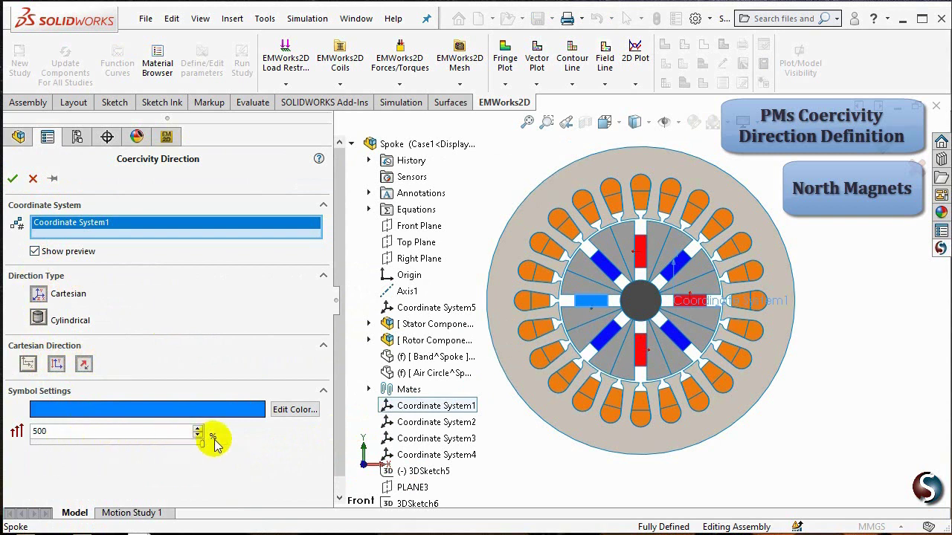
left_click(283, 412)
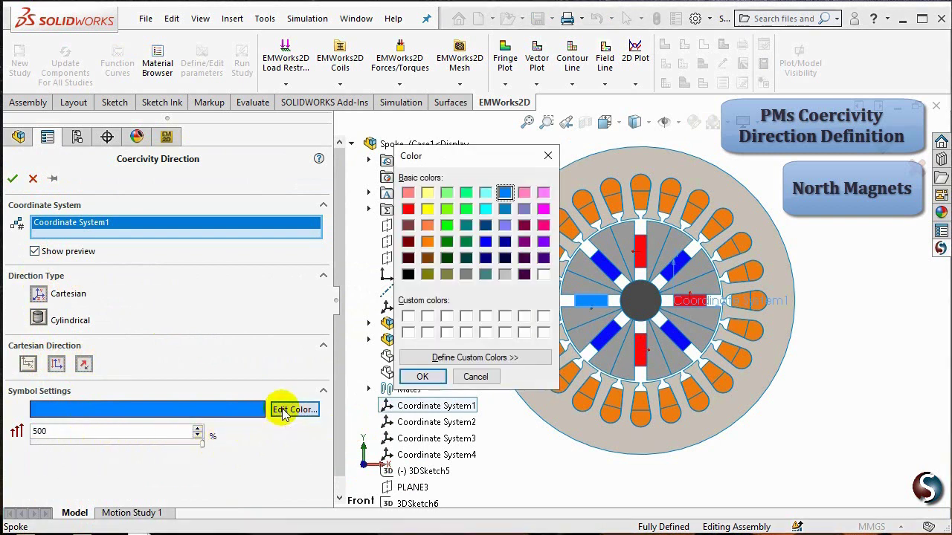
left_click(409, 210)
left_click(409, 377)
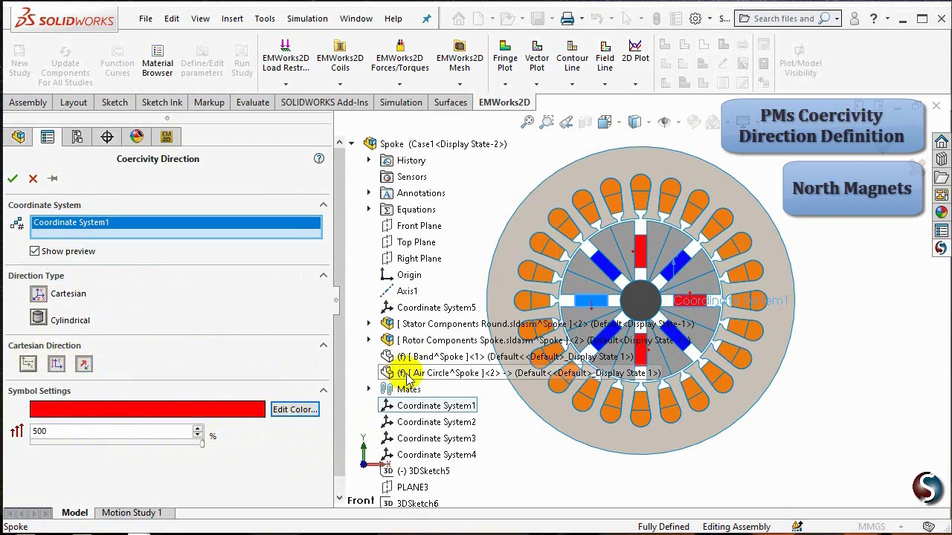
left_click(14, 179)
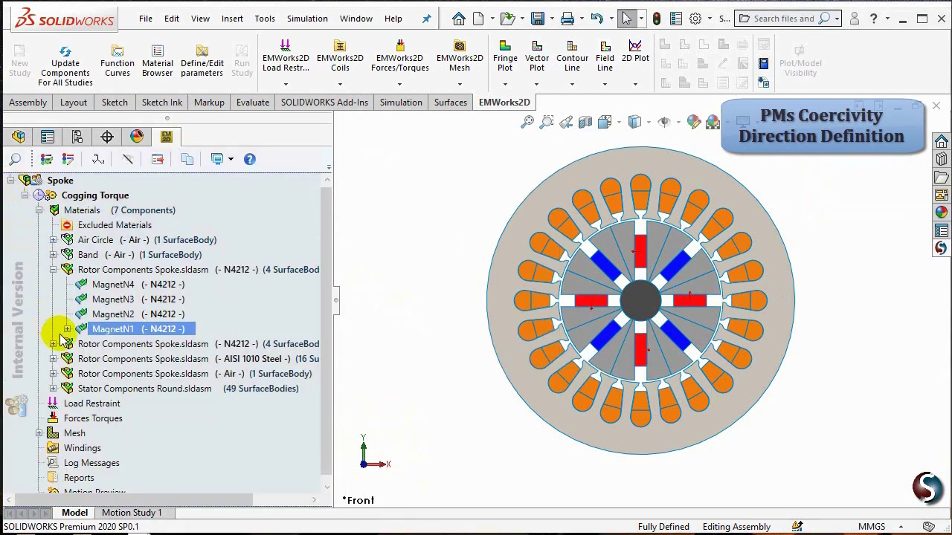
Define MagnetS2's coercivity direction along Y of Coordinate System4, with the preview shown and the symbol size at 500%
left_click(54, 344)
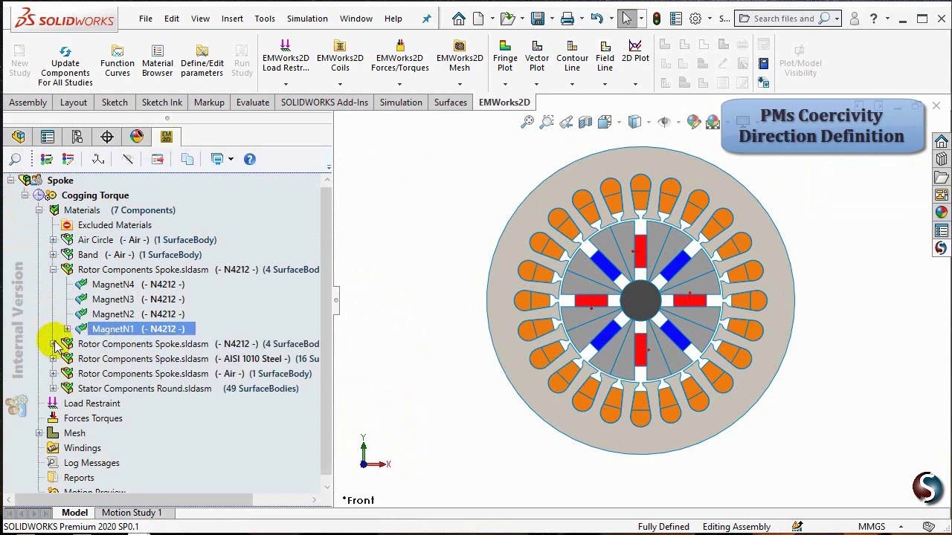
left_click(97, 360, "ctrl")
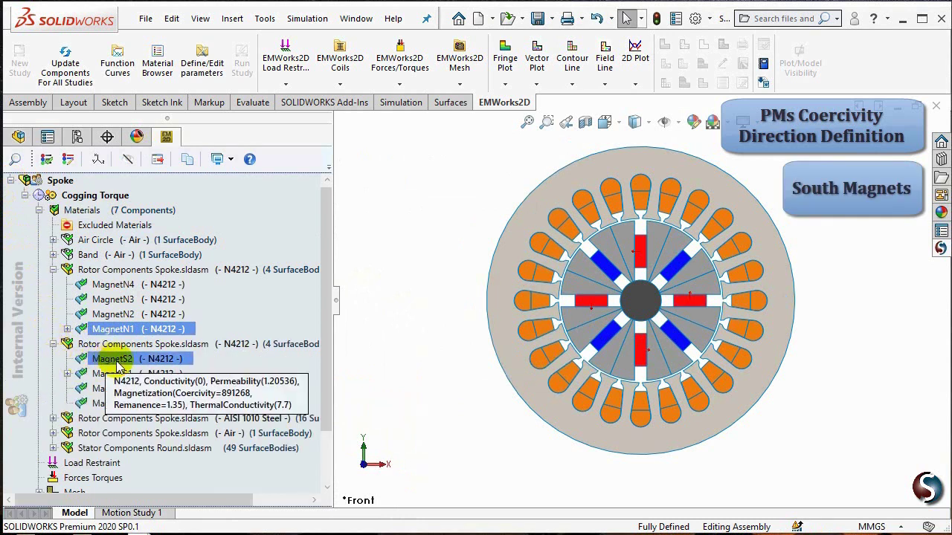
right_click(131, 360)
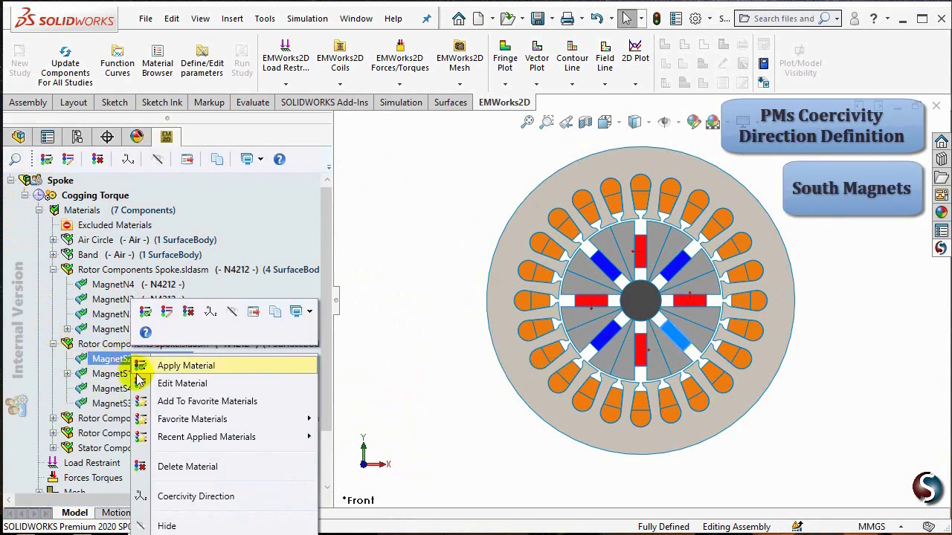
left_click(167, 497)
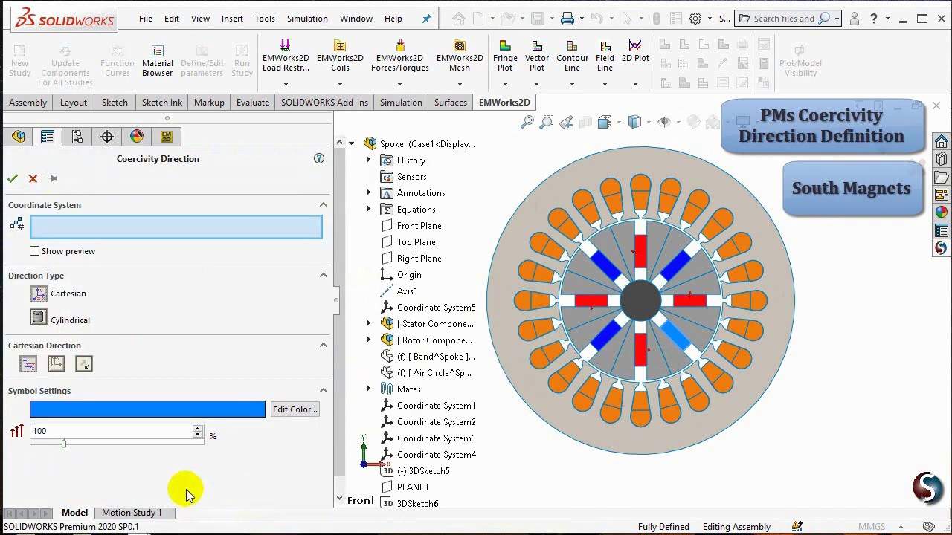
left_click(401, 455)
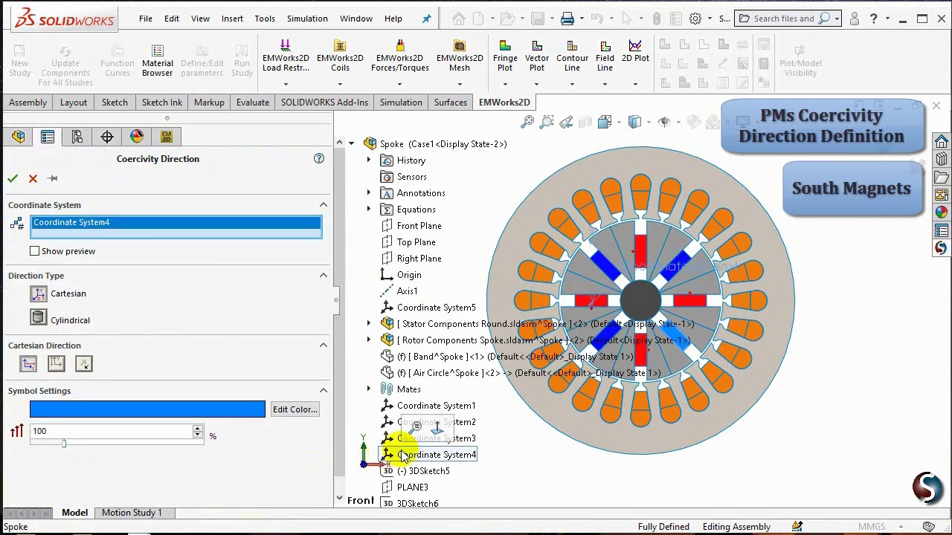
left_click(35, 252)
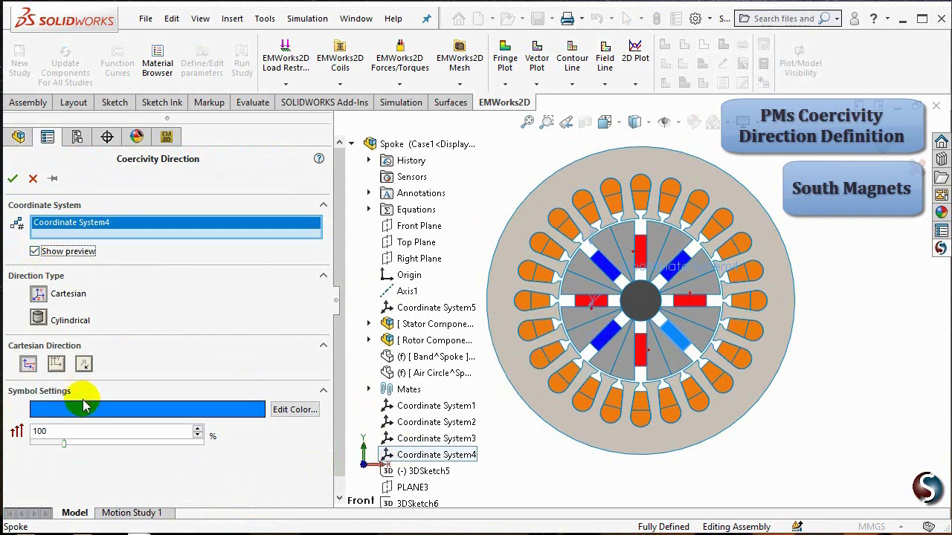
double_click(63, 437)
type("500")
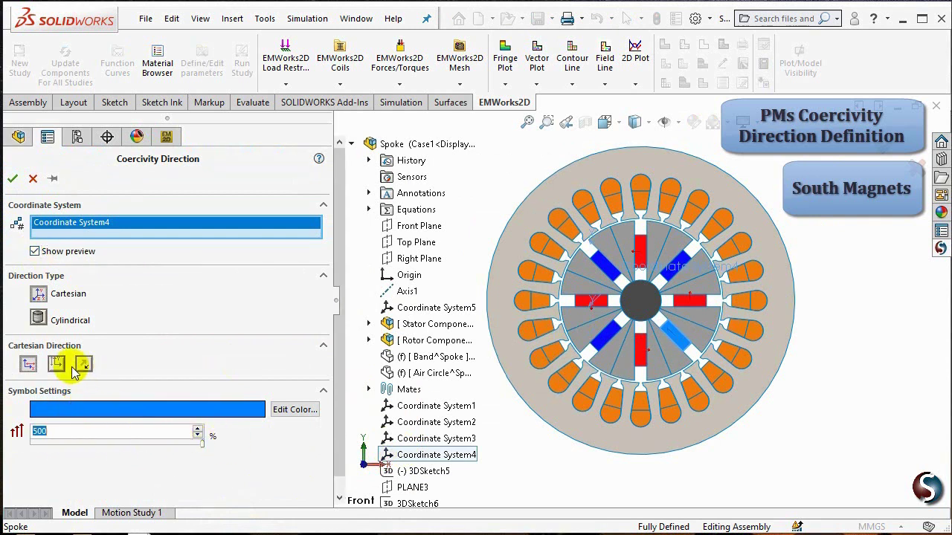
left_click(12, 178)
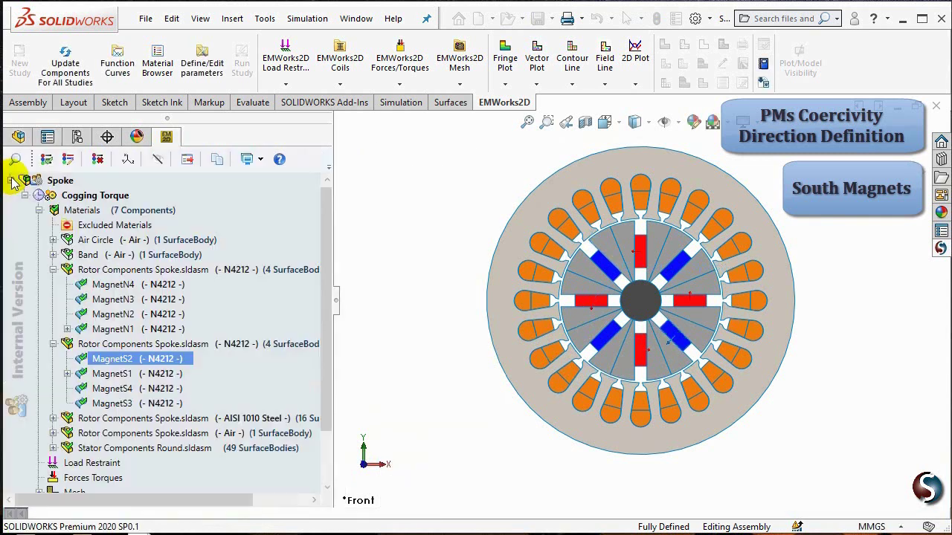
Define MagnetS1's coercivity direction along Y of Coordinate System2, with the preview shown and the symbol size at 500%
left_click(113, 375, "ctrl")
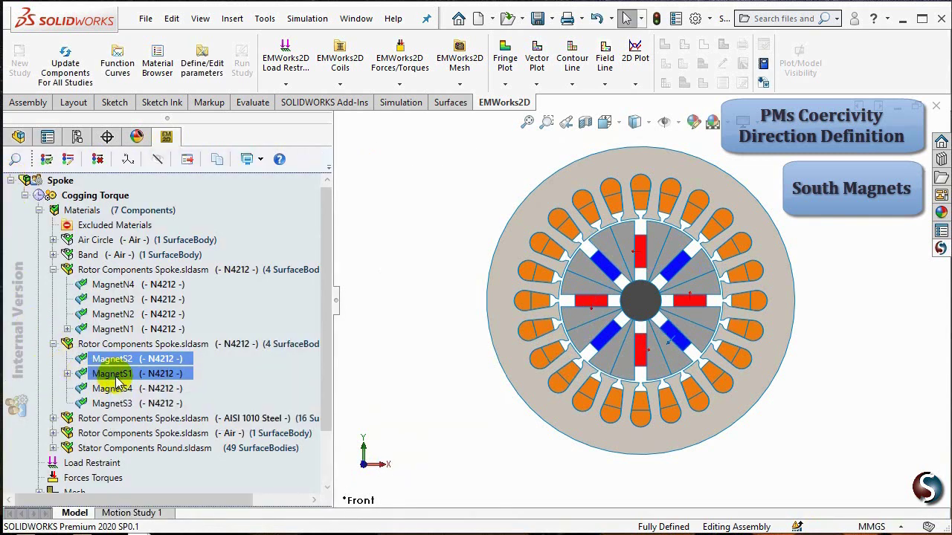
right_click(116, 375)
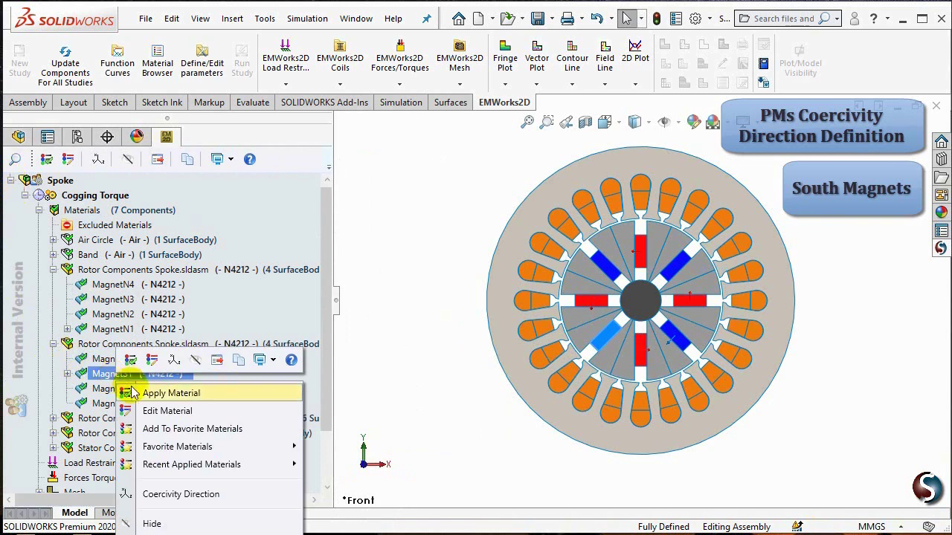
left_click(180, 495)
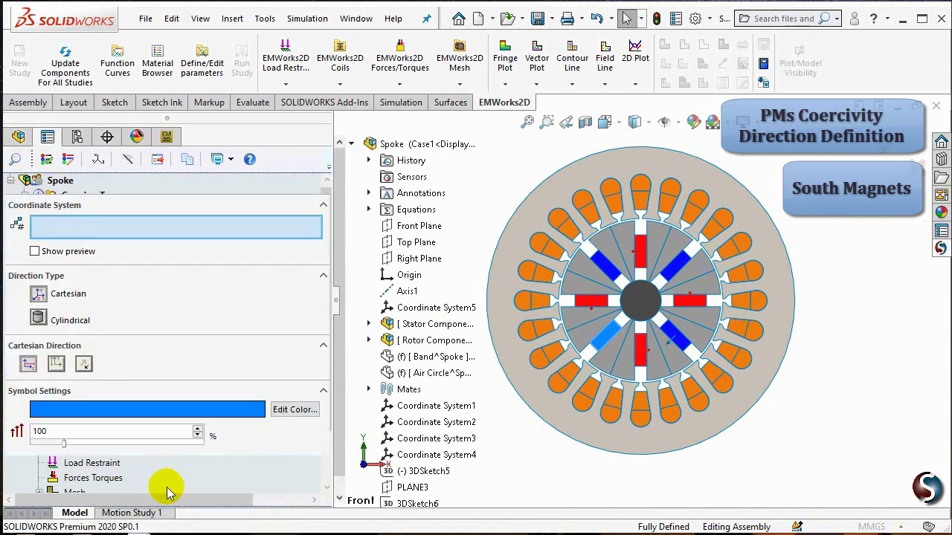
left_click(385, 421)
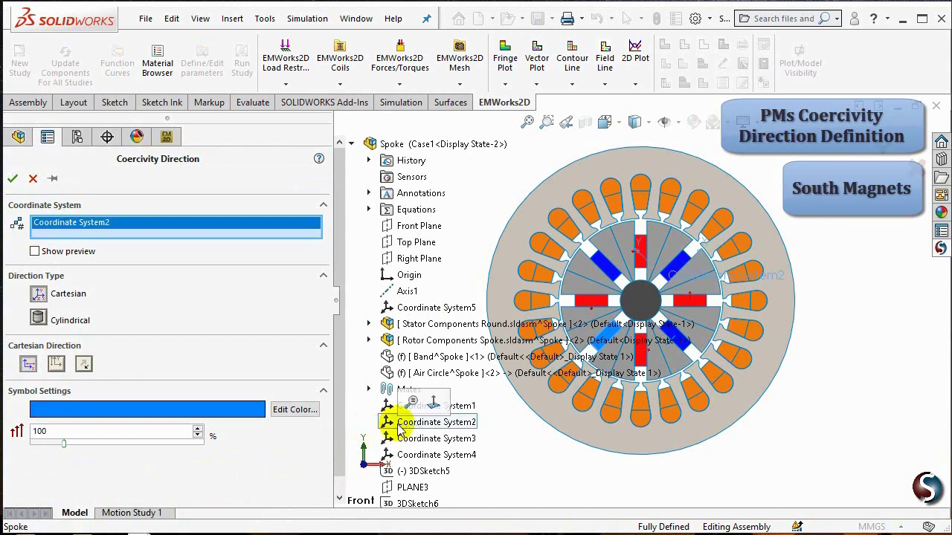
left_click(36, 252)
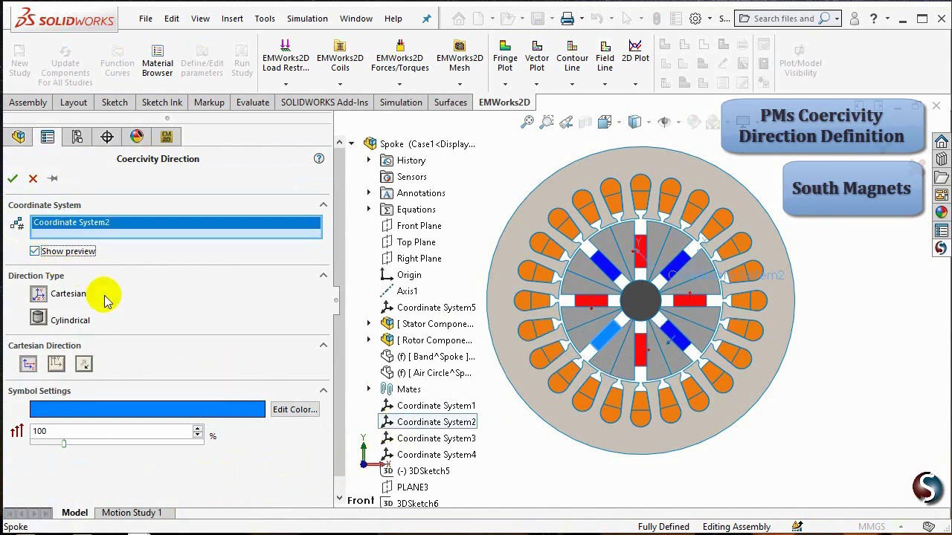
left_click_drag(64, 444, 216, 454)
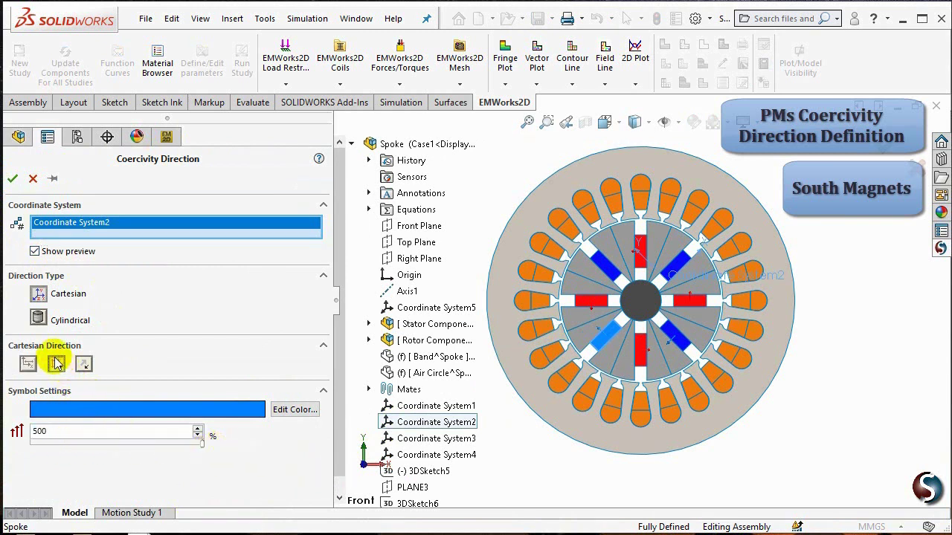
left_click(11, 179)
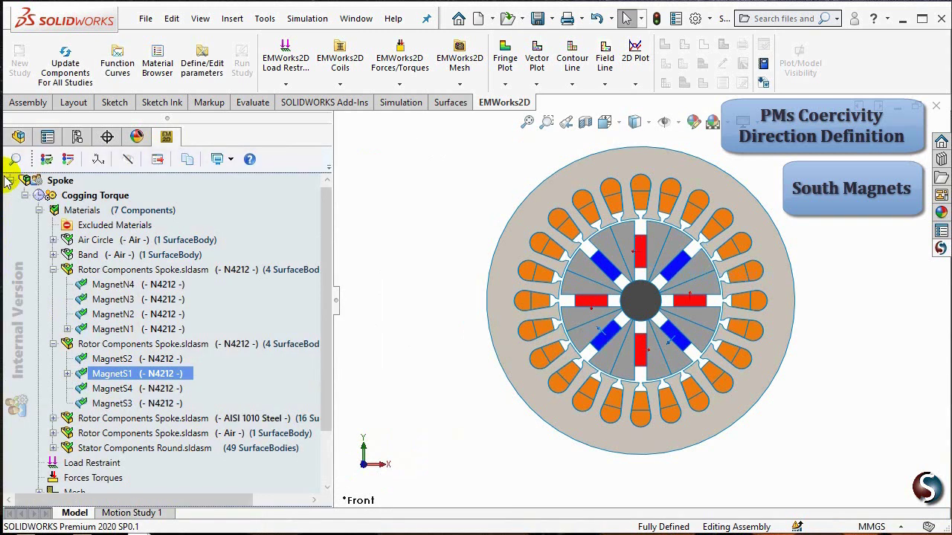
Define MagnetS4's coercivity direction along reversed Y of Coordinate System4, with the preview shown and the symbol size at 500%
right_click(102, 390)
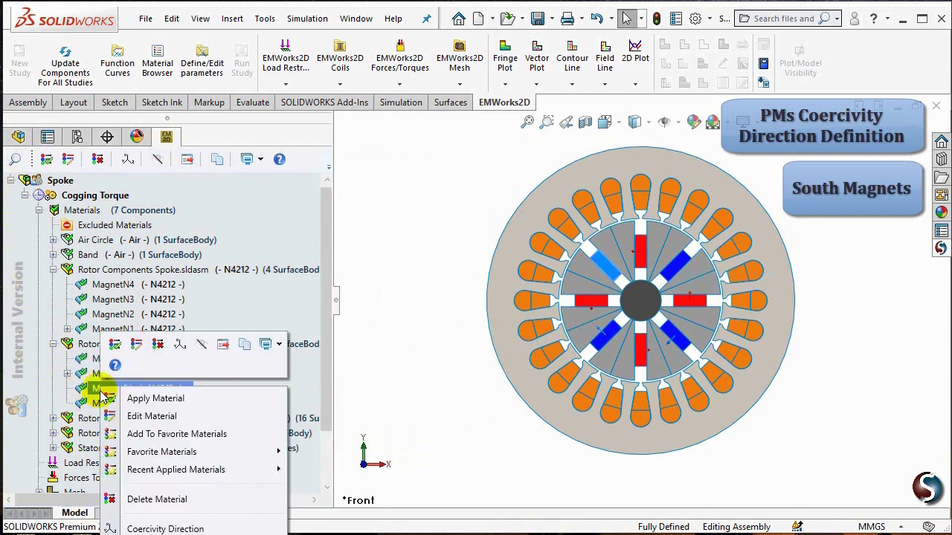
left_click(178, 346)
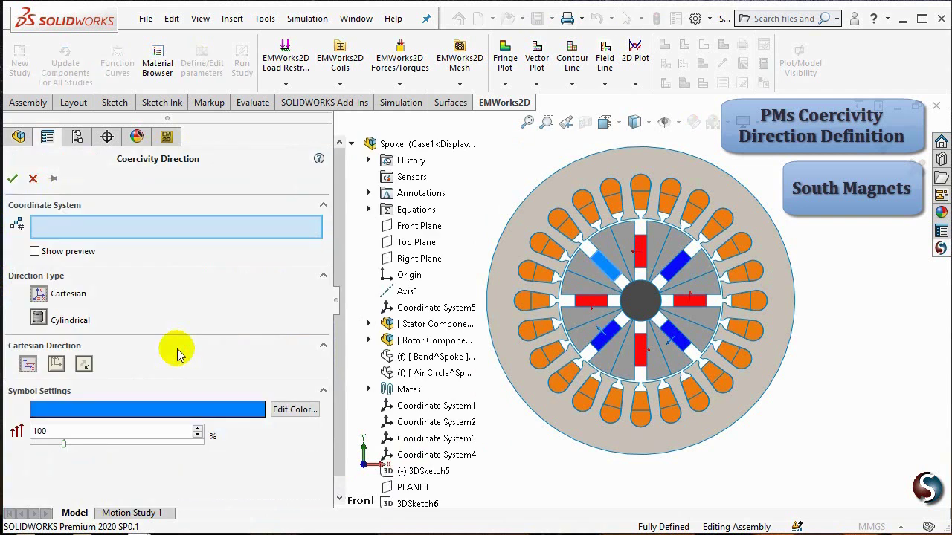
left_click(396, 455)
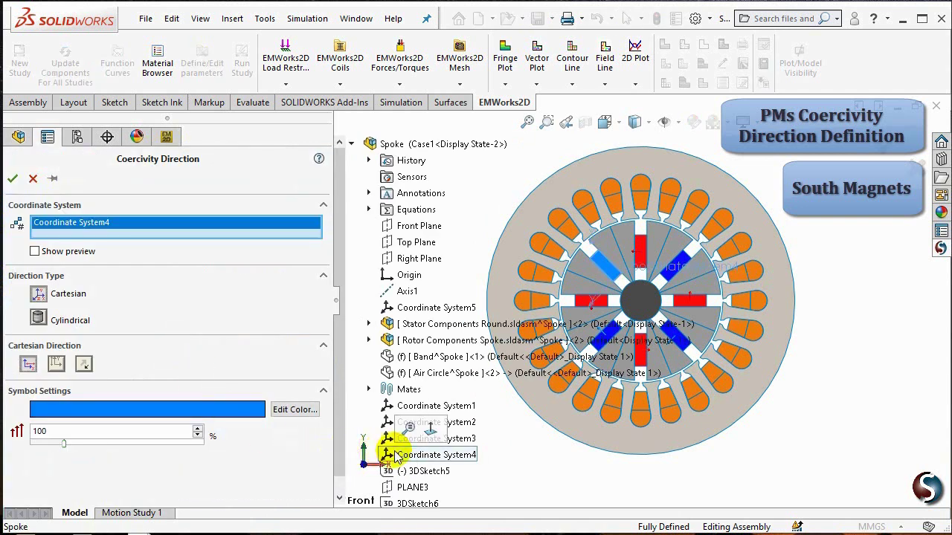
left_click(36, 252)
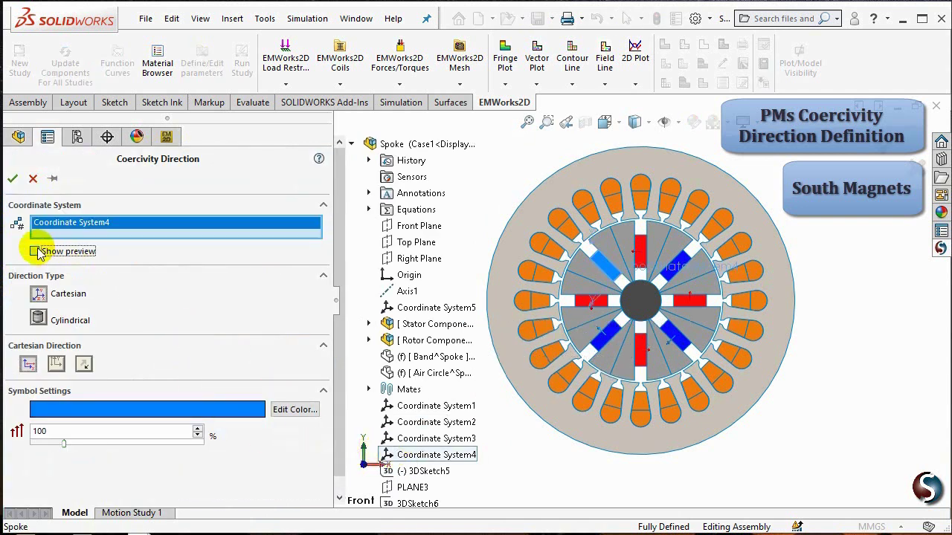
left_click_drag(64, 443, 225, 462)
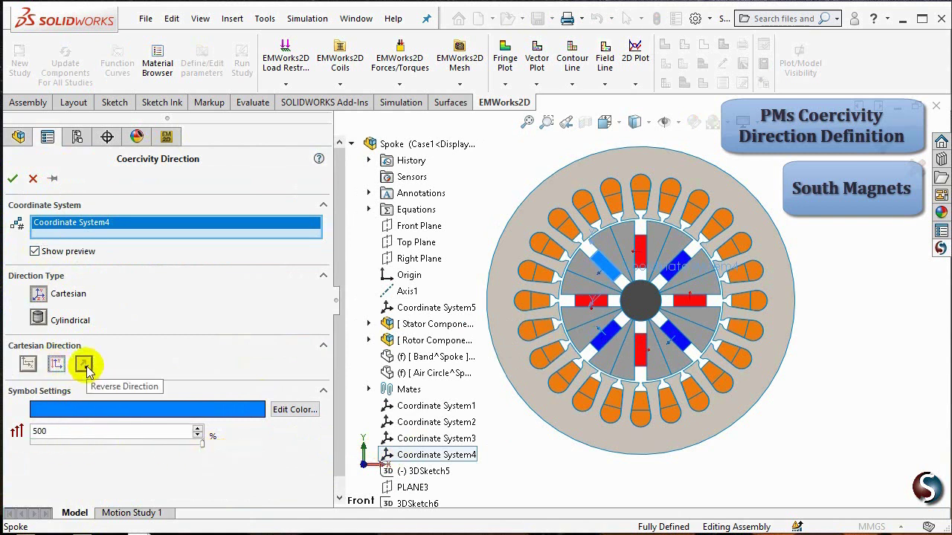
left_click(84, 365)
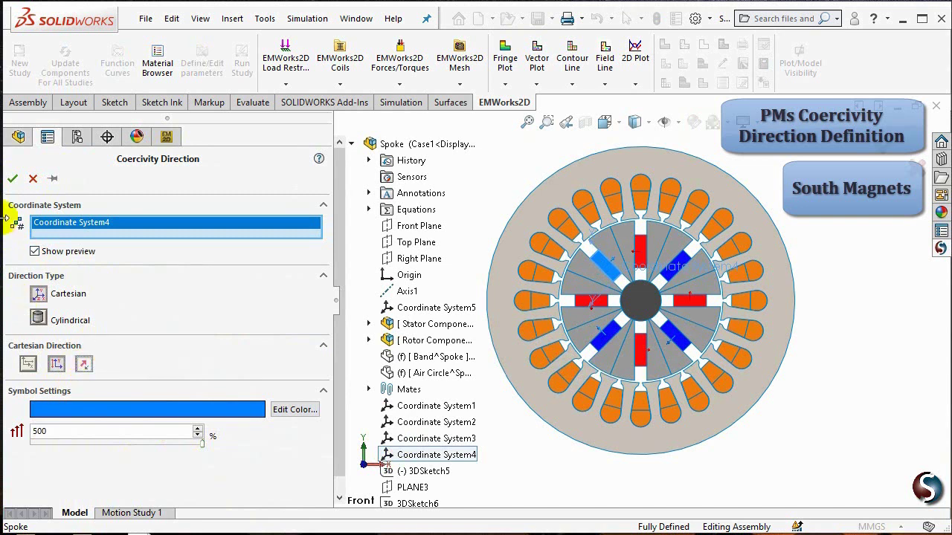
left_click(13, 179)
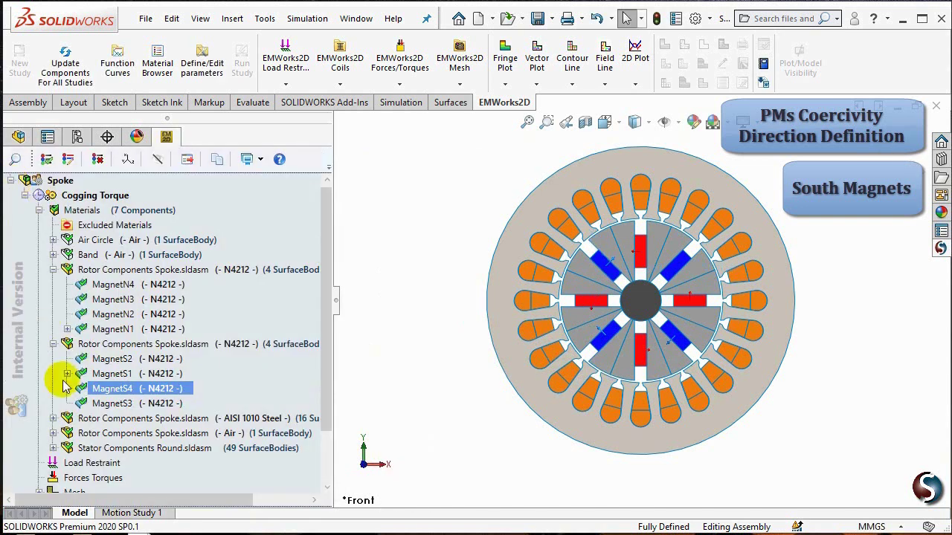
Define MagnetS3's coercivity direction along reversed Y of Coordinate System2, with the preview shown and the symbol size at 500%
left_click(104, 403, "ctrl")
right_click(100, 403)
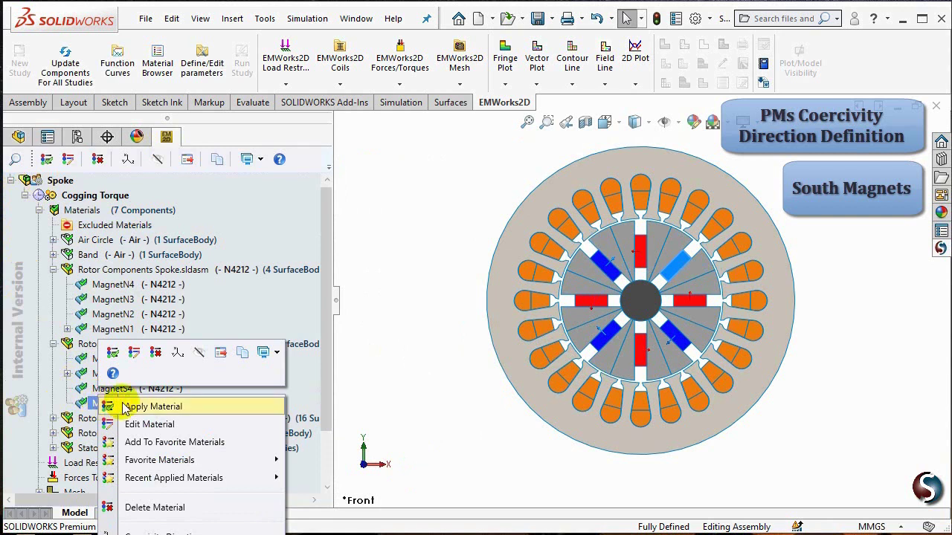
left_click(177, 352)
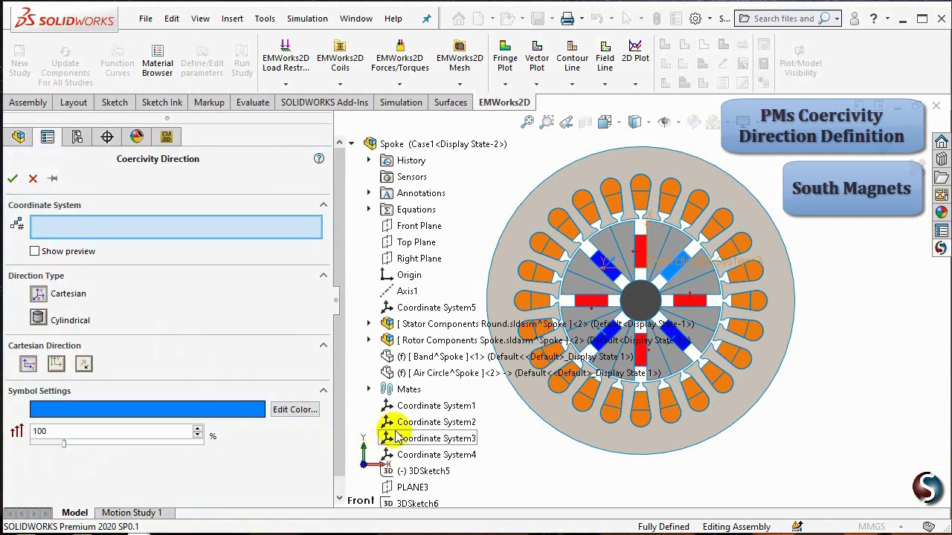
left_click(406, 424)
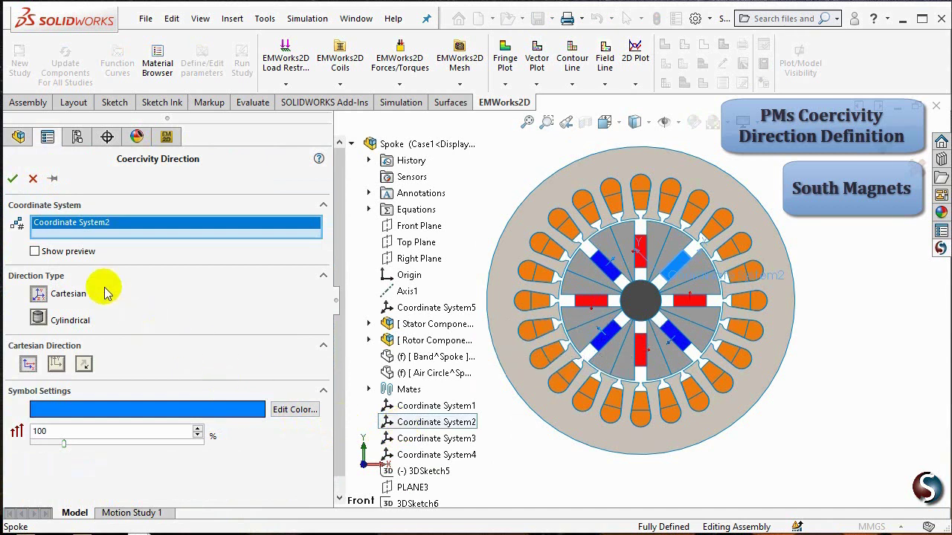
left_click(34, 251)
left_click_drag(64, 446, 203, 444)
left_click(57, 364)
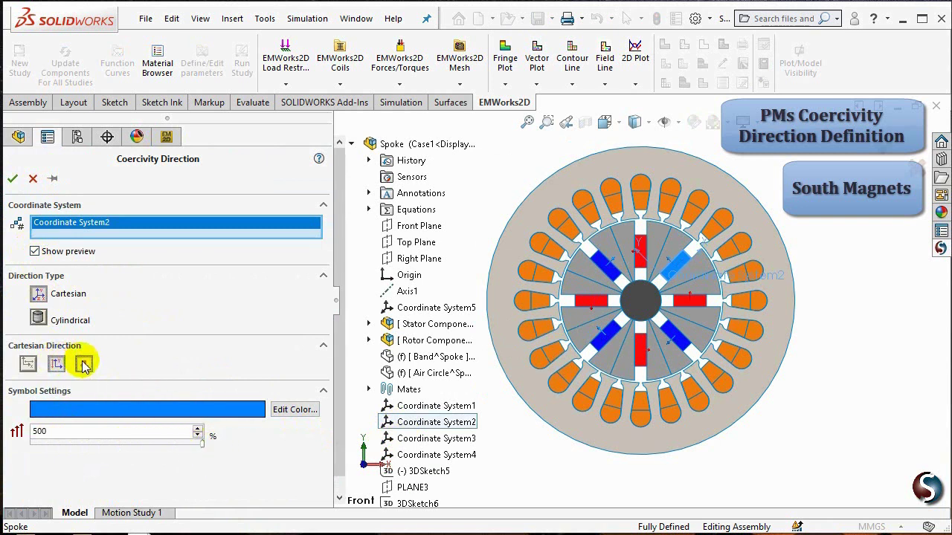
left_click(13, 180)
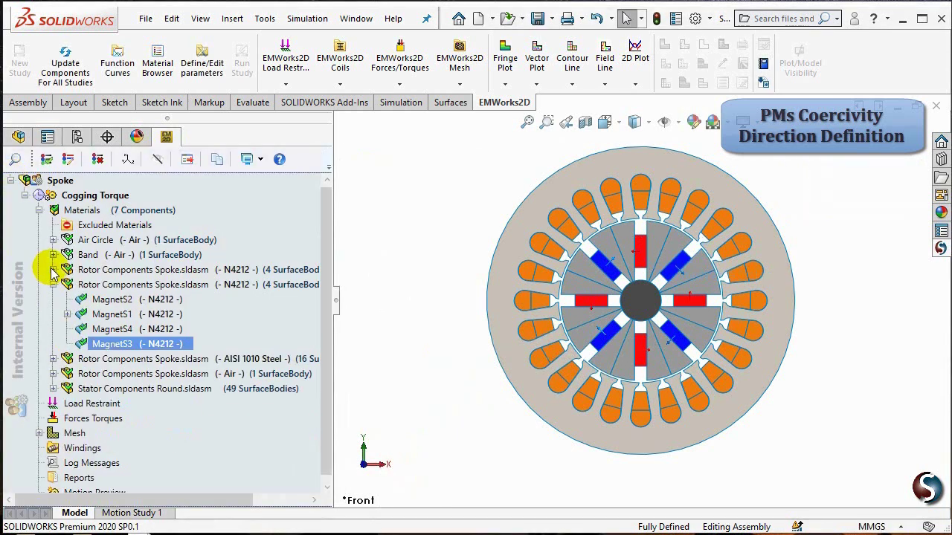
Hide the coercivity symbols of both N4212 rotor magnet groups together
left_click(52, 286)
left_click(89, 285)
left_click(186, 271, "ctrl")
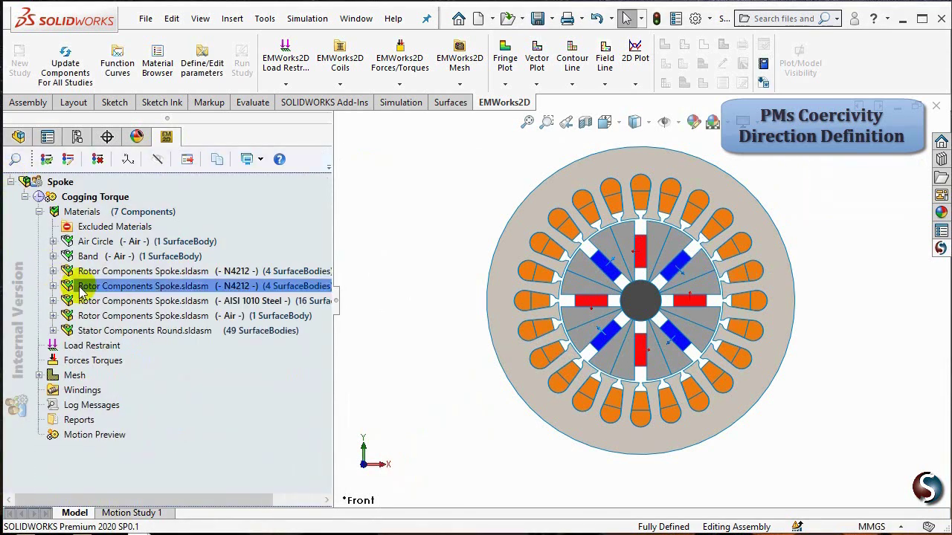
right_click(300, 296)
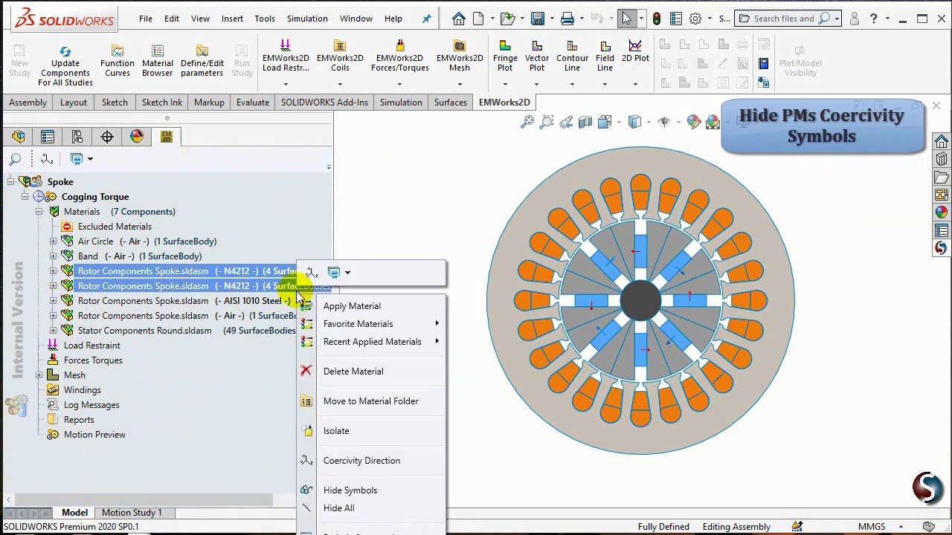
left_click(393, 492)
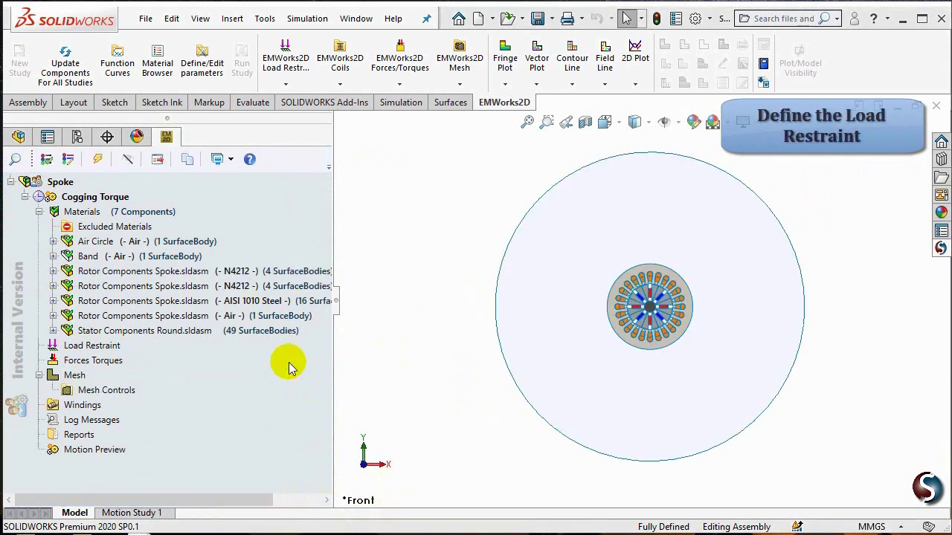
Apply a magnetic vector potential restraint of 0 Weber/m to the outer edge of the Air Circle
left_click(104, 347)
right_click(106, 348)
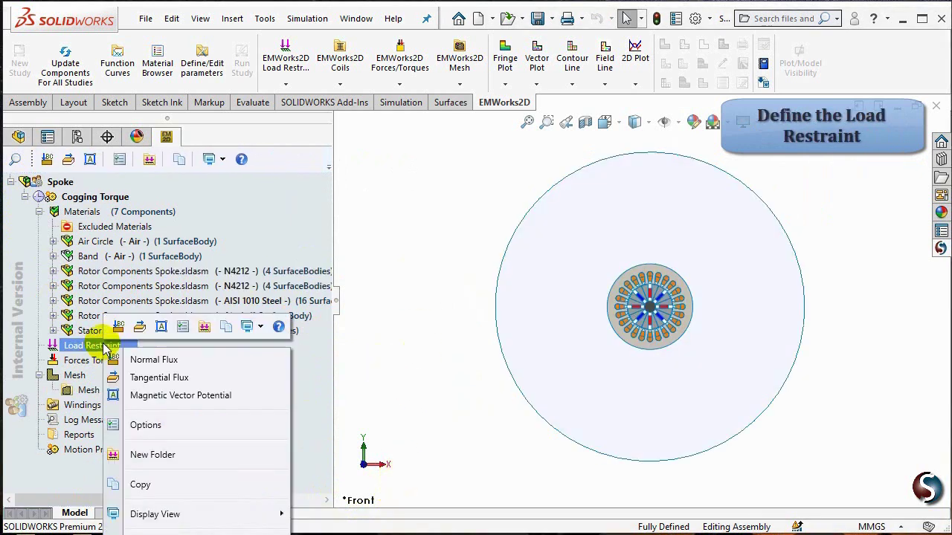
left_click(243, 398)
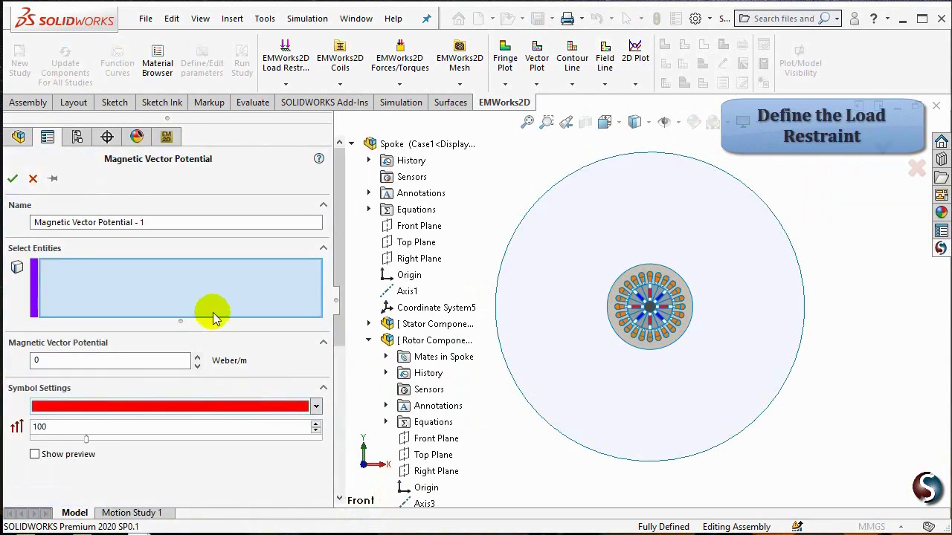
left_click(544, 420)
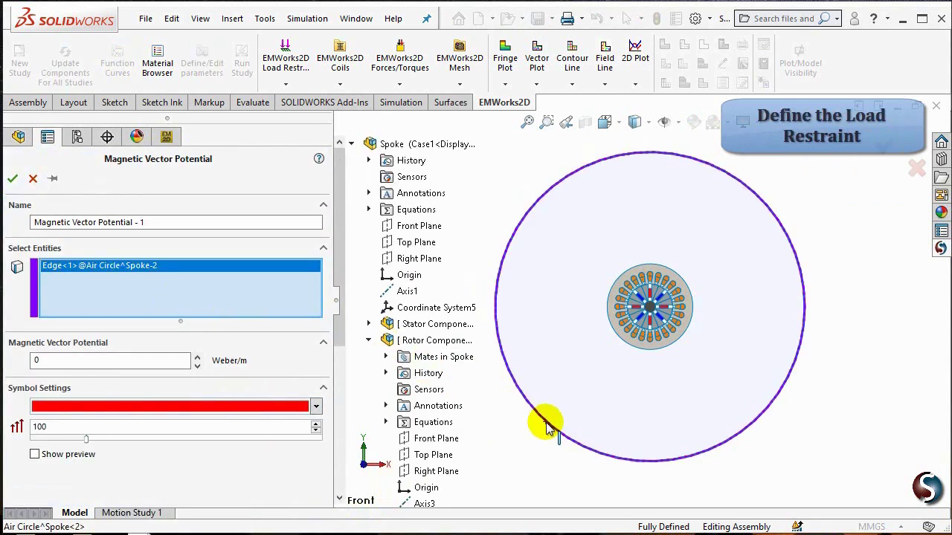
left_click(13, 181)
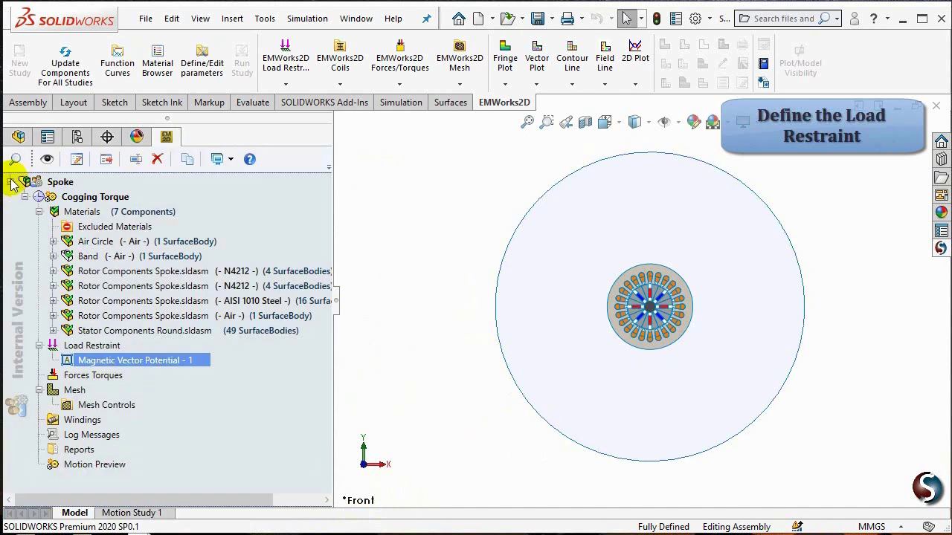
Start a virtual work definition named Cogging Torque that computes torque instead of force
right_click(85, 376)
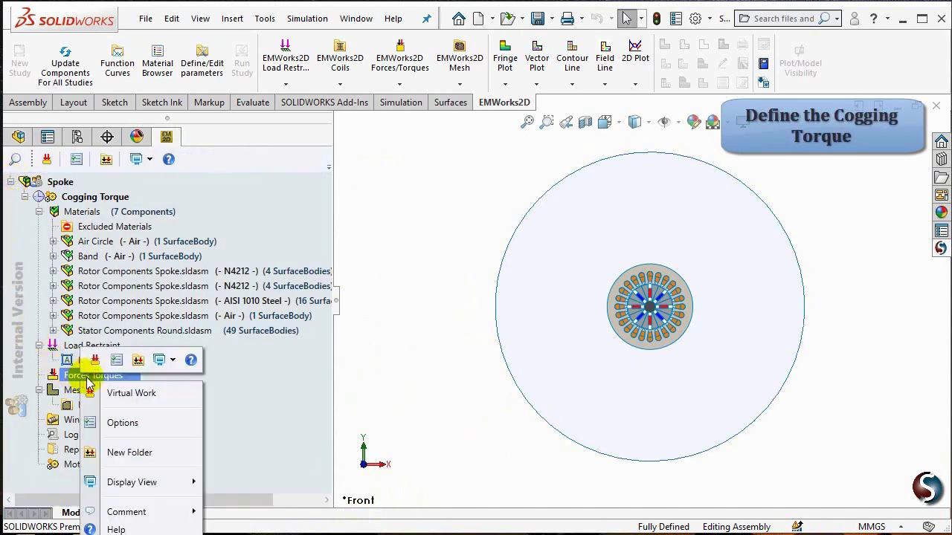
left_click(163, 394)
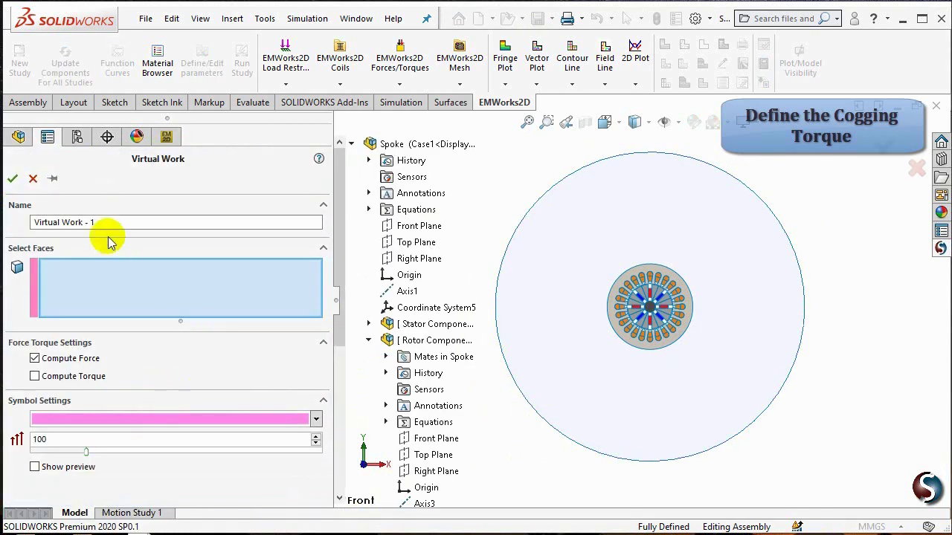
left_click_drag(103, 223, 34, 221)
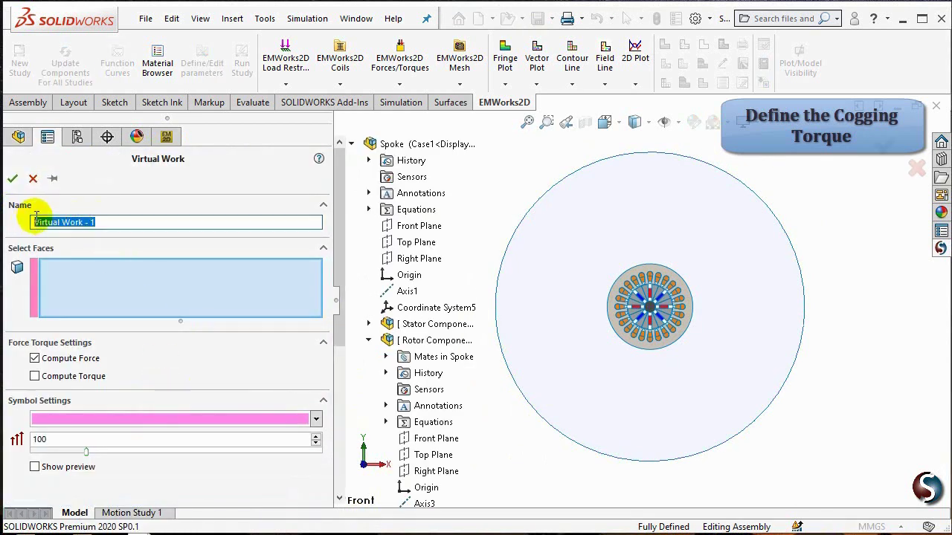
type("Cogging Torque")
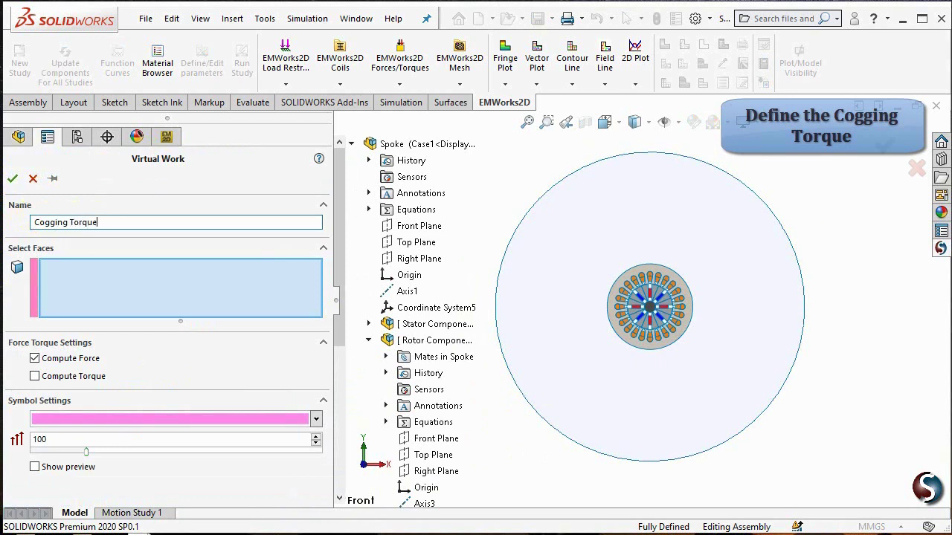
left_click(35, 376)
left_click(34, 358)
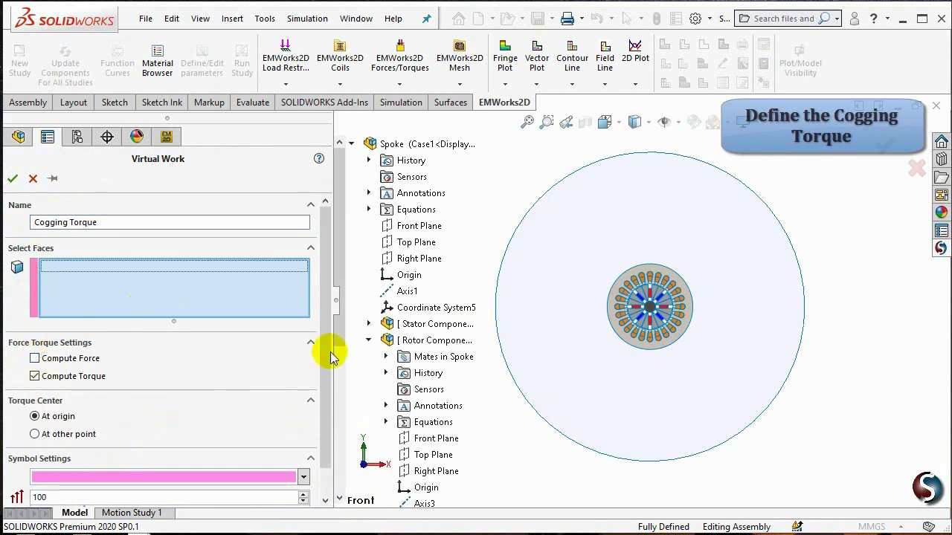
Hide the Air Circle component so the motor's rotor faces can be picked
left_click(368, 341)
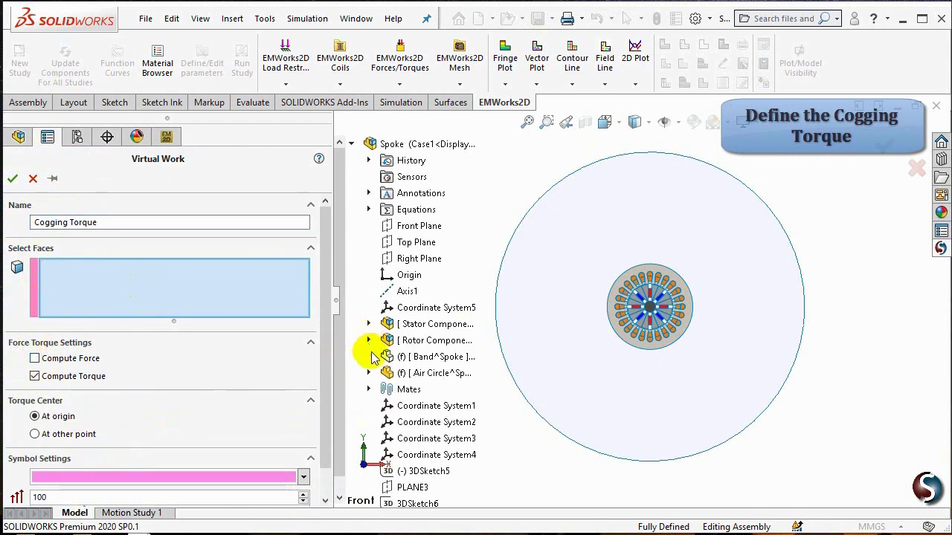
right_click(401, 377)
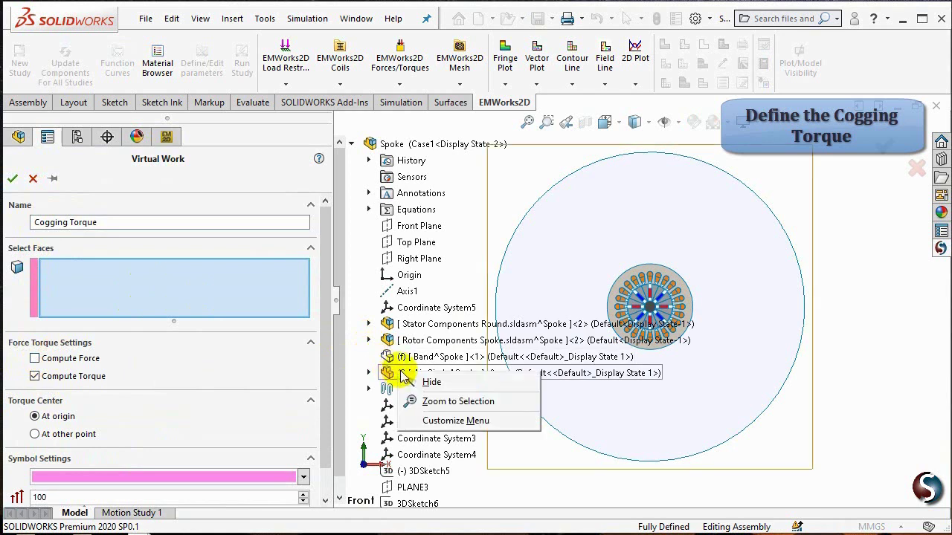
left_click(409, 384)
left_click(527, 122)
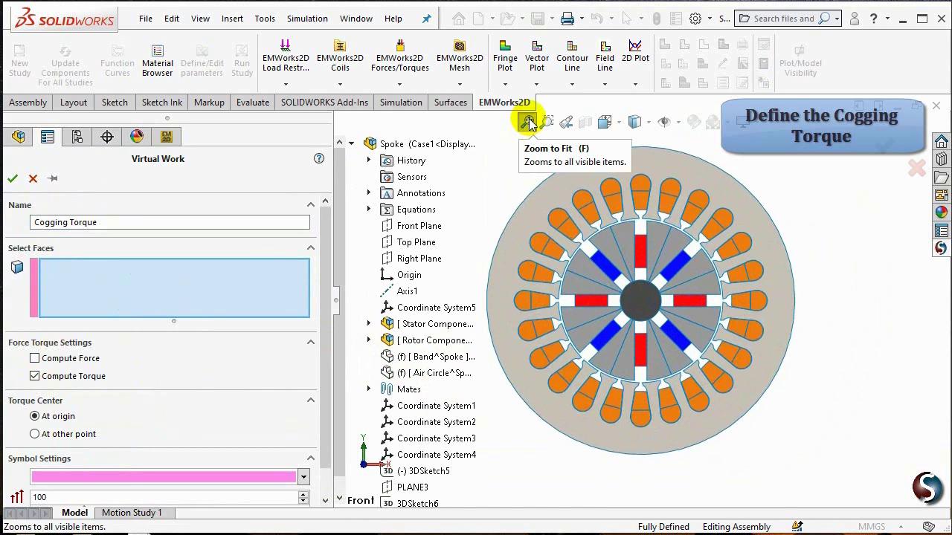
Assign all rotor magnet faces, rotor core segments and the shaft face to the Cogging Torque virtual work and accept the definition
left_click(654, 246)
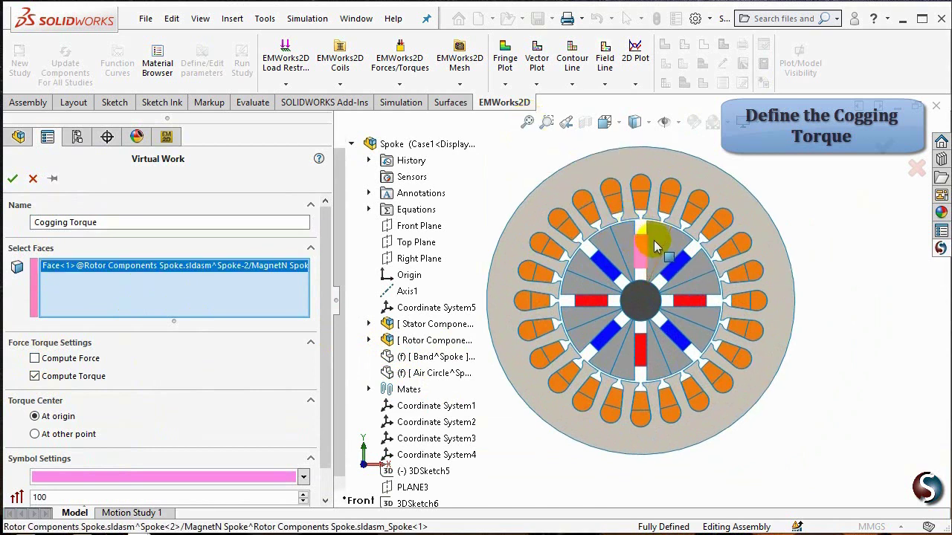
left_click(664, 248)
left_click(669, 261)
left_click(675, 269)
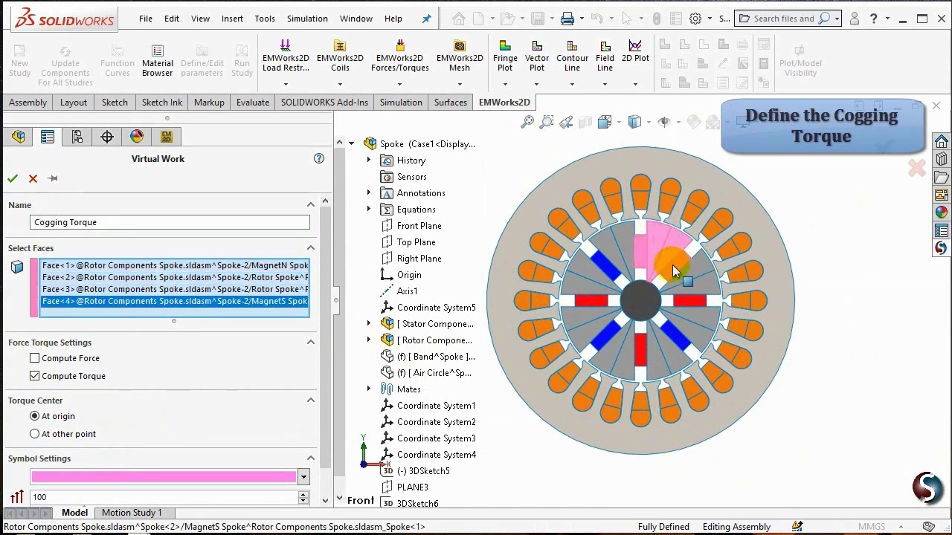
left_click(685, 284)
left_click(692, 289)
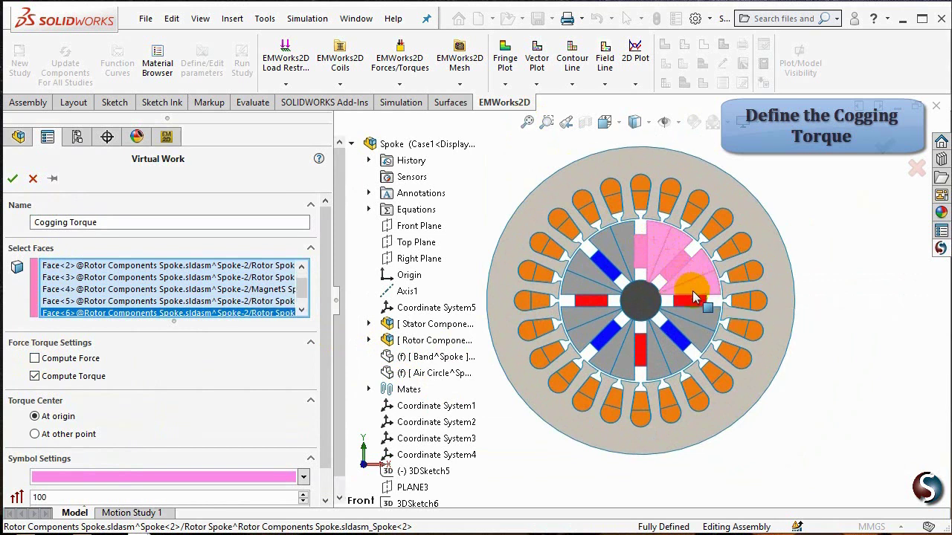
left_click(691, 318)
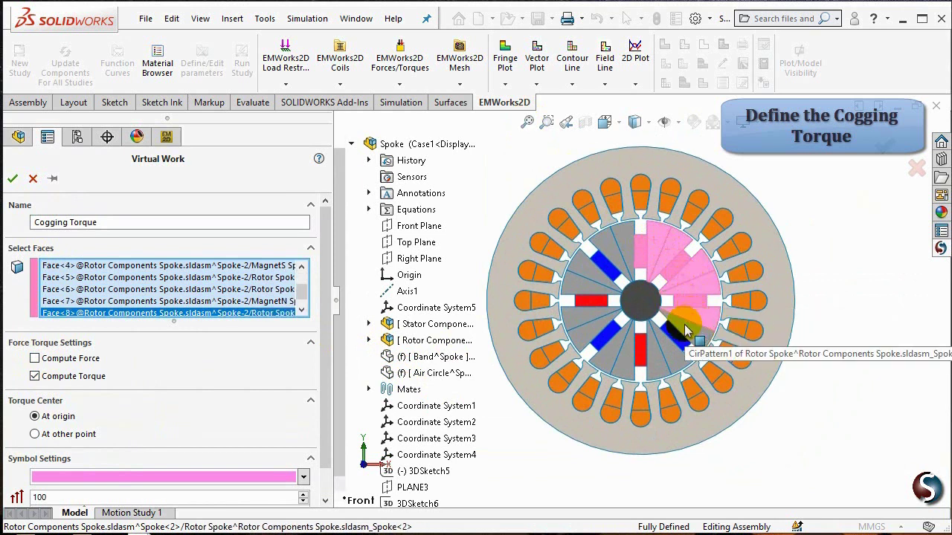
left_click(684, 333)
left_click(680, 342)
left_click(667, 355)
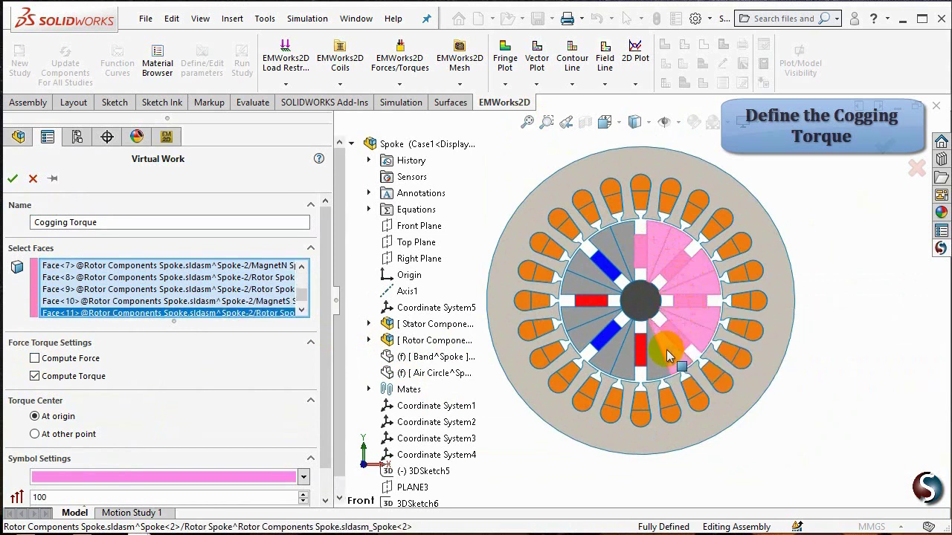
left_click(659, 360)
left_click(641, 349)
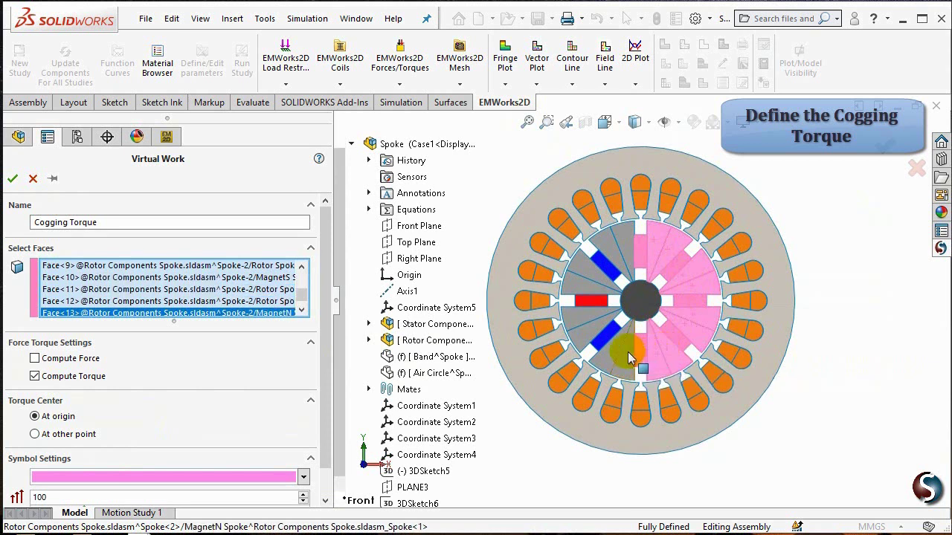
left_click(629, 360)
left_click(618, 357)
left_click(601, 335)
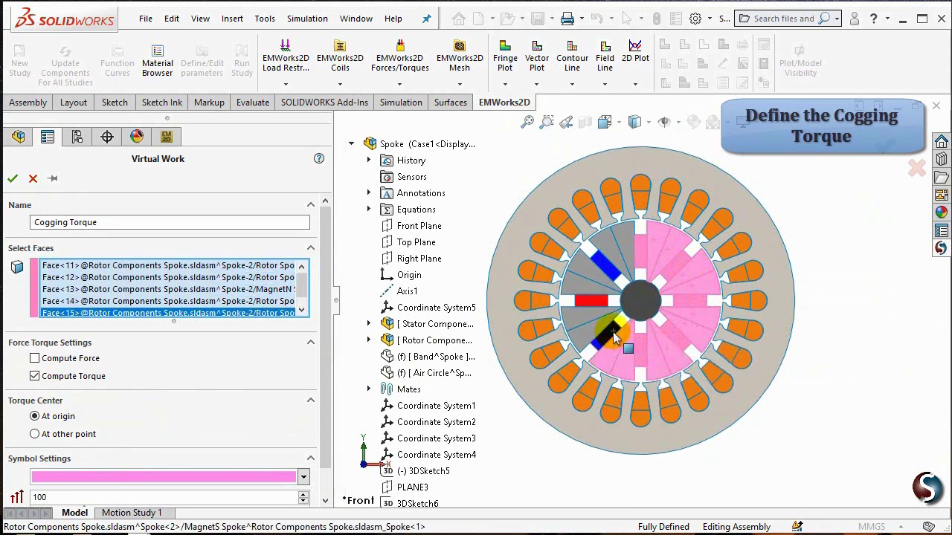
left_click(584, 324)
left_click(576, 311)
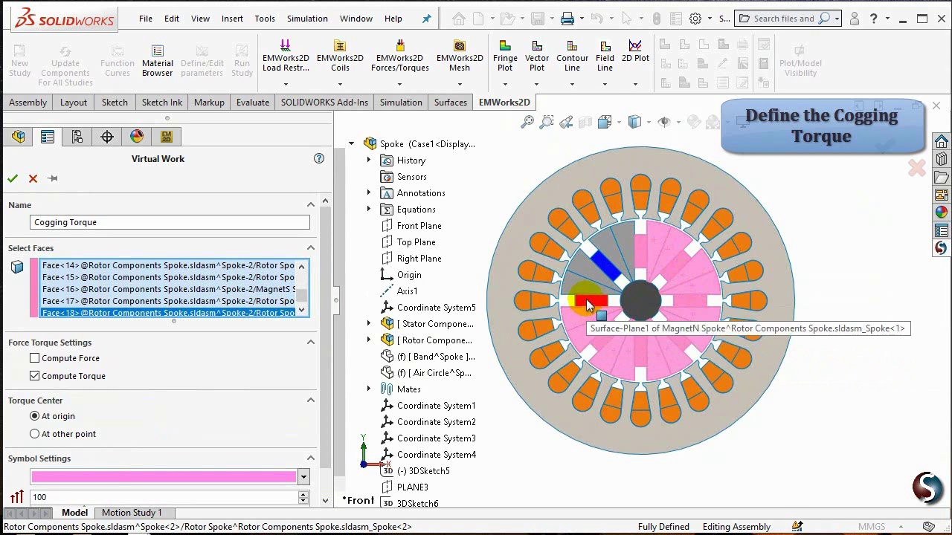
left_click(589, 299)
left_click(585, 281)
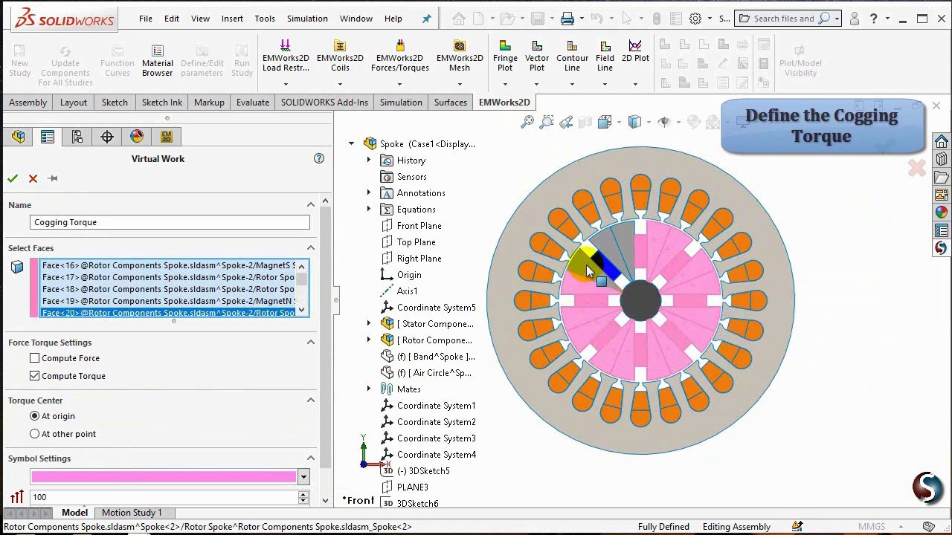
left_click(595, 266)
left_click(603, 256)
left_click(624, 247)
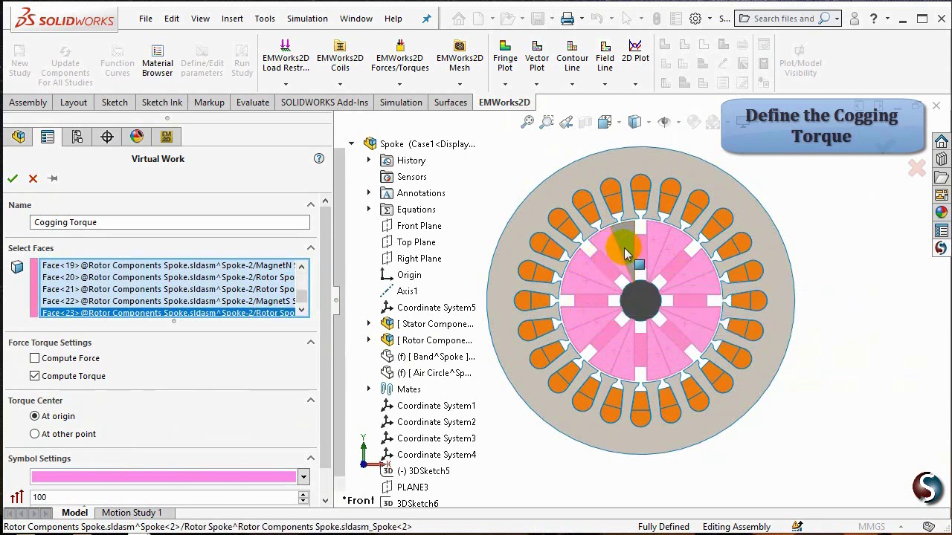
left_click(628, 251)
left_click(637, 299)
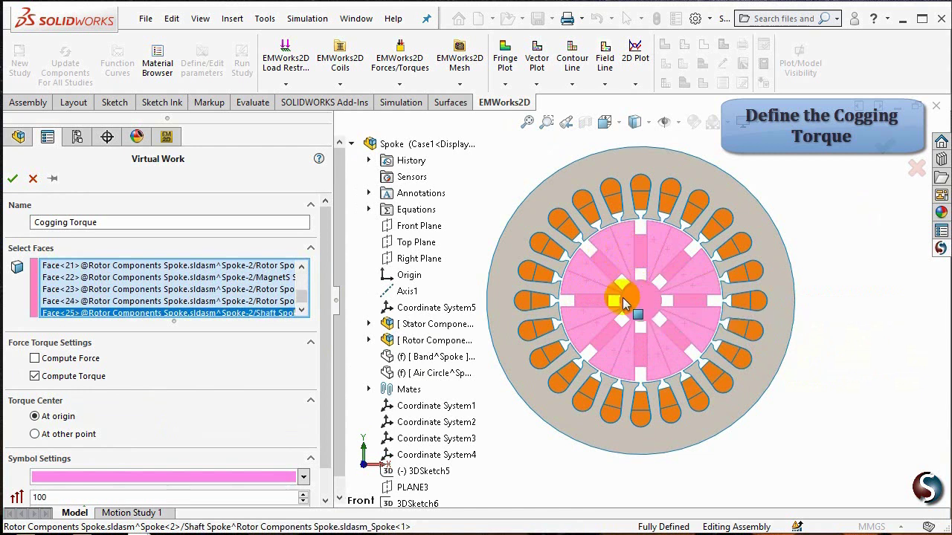
left_click(11, 179)
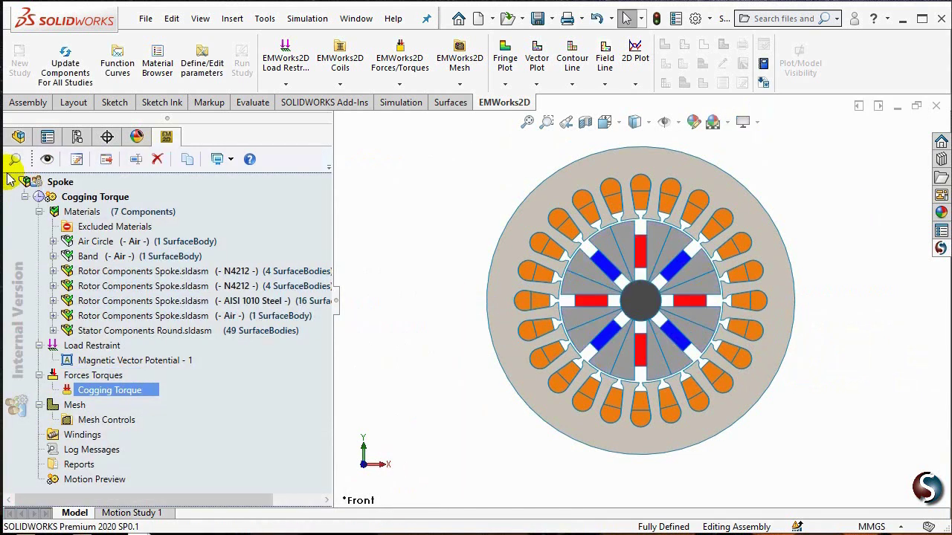
Start a new mesh control under the study's mesh and name it Mesh Coils
left_click(105, 421)
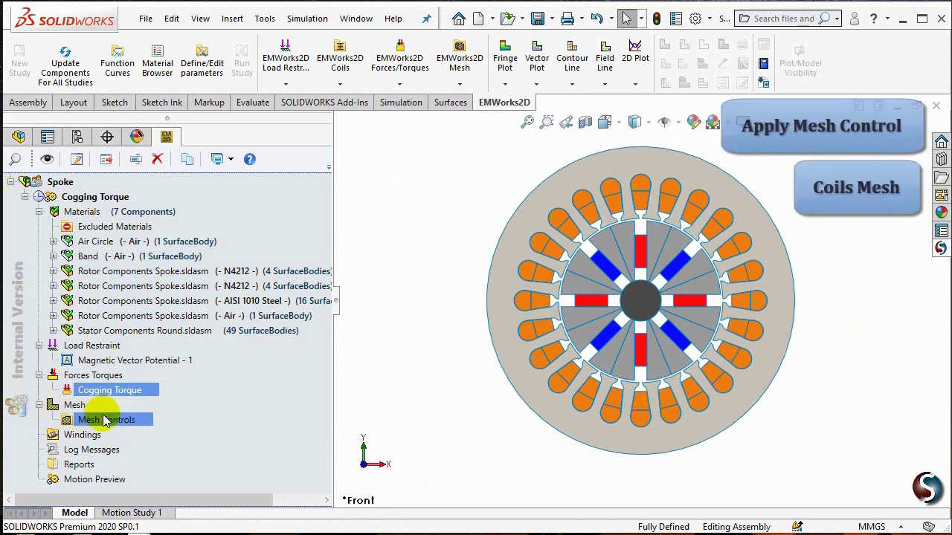
right_click(108, 419)
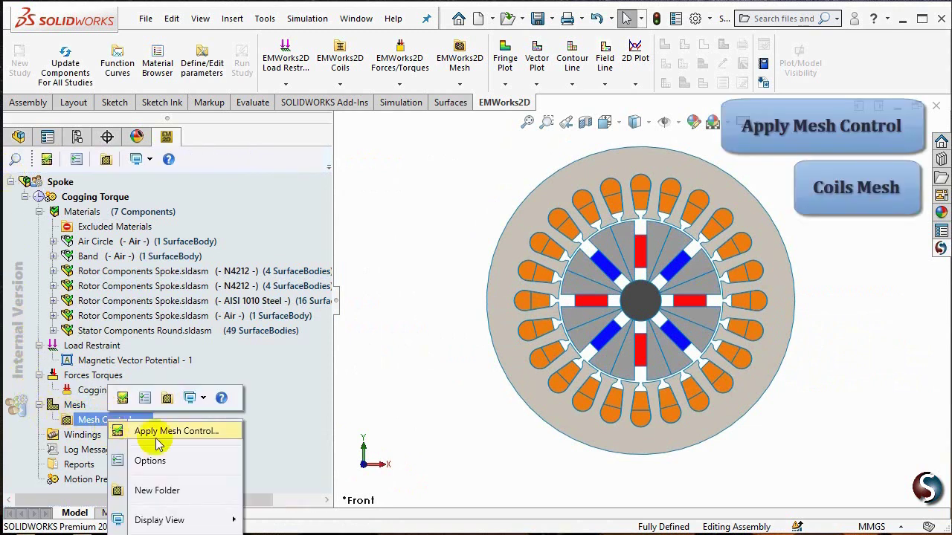
left_click(195, 432)
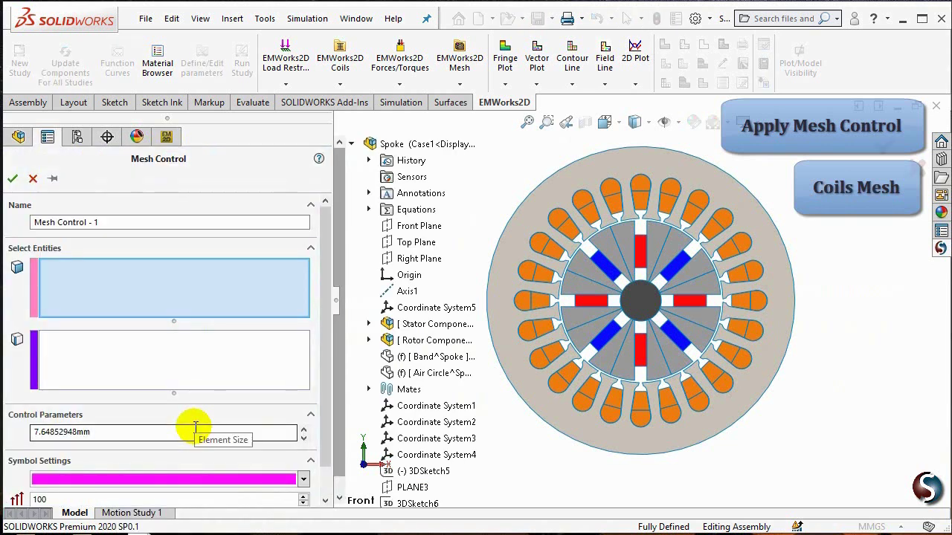
left_click_drag(97, 222, 59, 221)
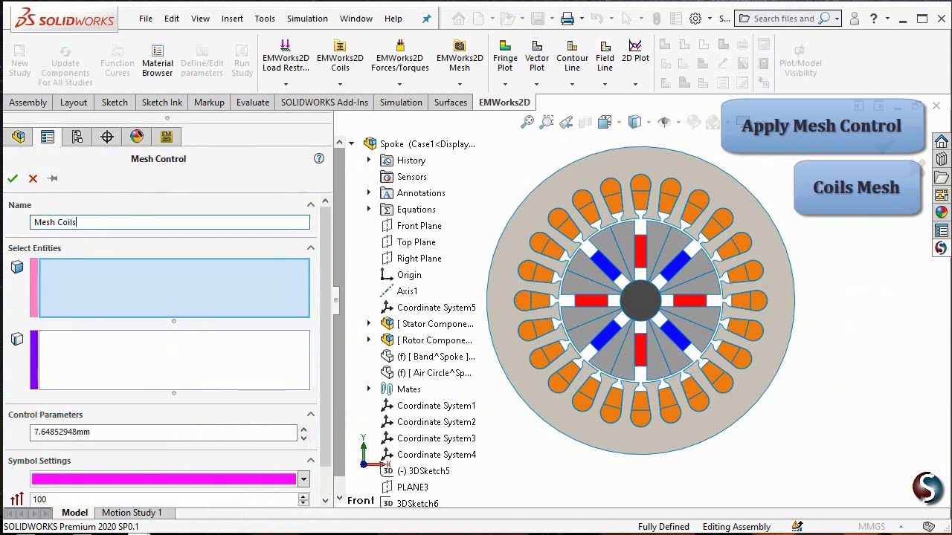
Add both faces of every coil slot around the stator to the Mesh Coils control
left_click(747, 300)
left_click(749, 305)
left_click(744, 335)
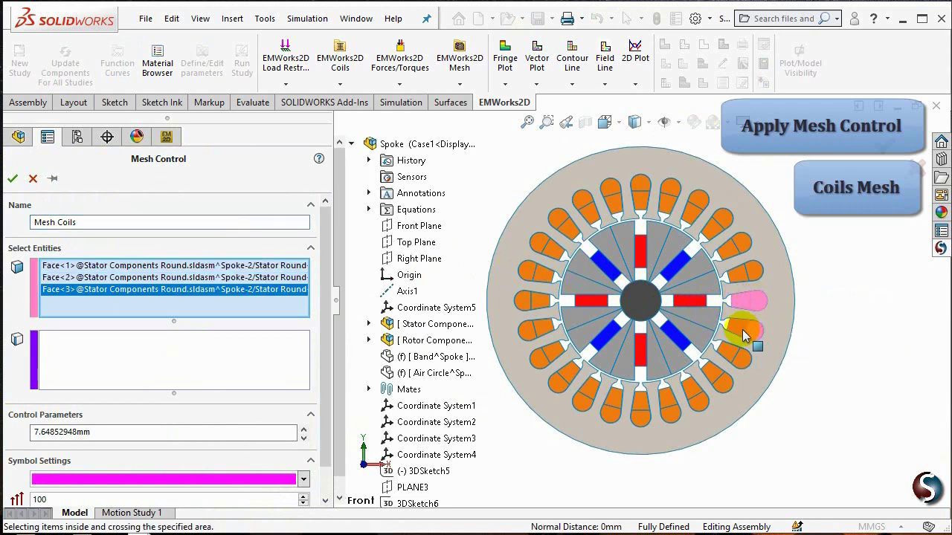
left_click(743, 334)
left_click(738, 349)
left_click(743, 364)
left_click(714, 379)
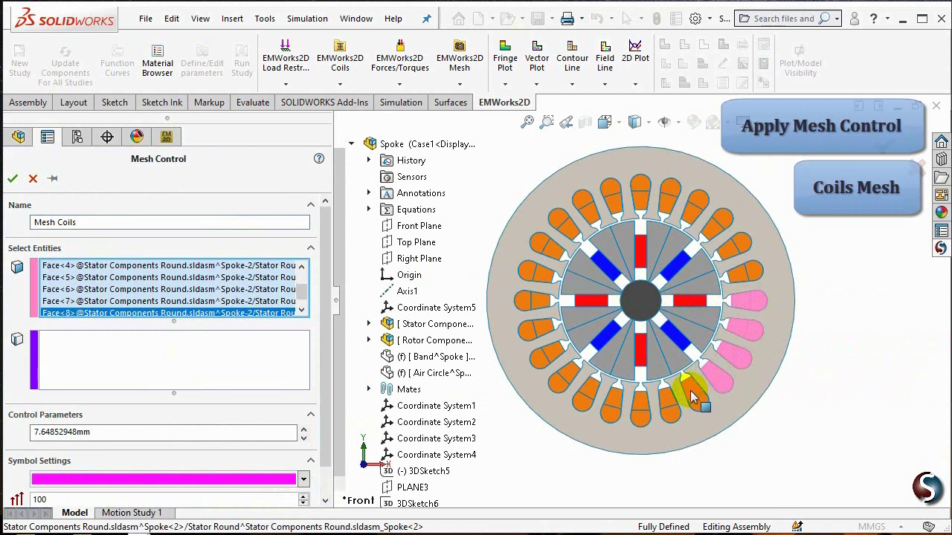
left_click(692, 397)
left_click(672, 417)
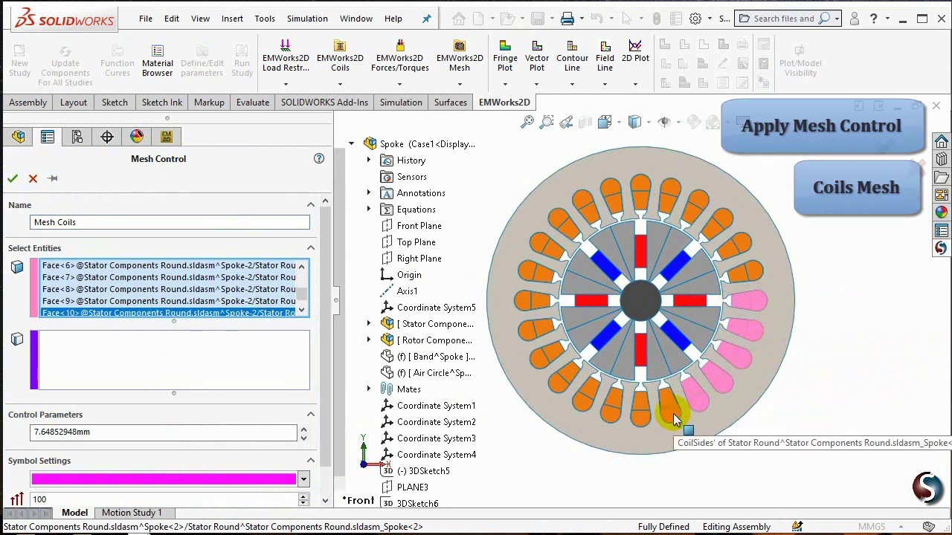
left_click(672, 415)
left_click(669, 401)
left_click(643, 408)
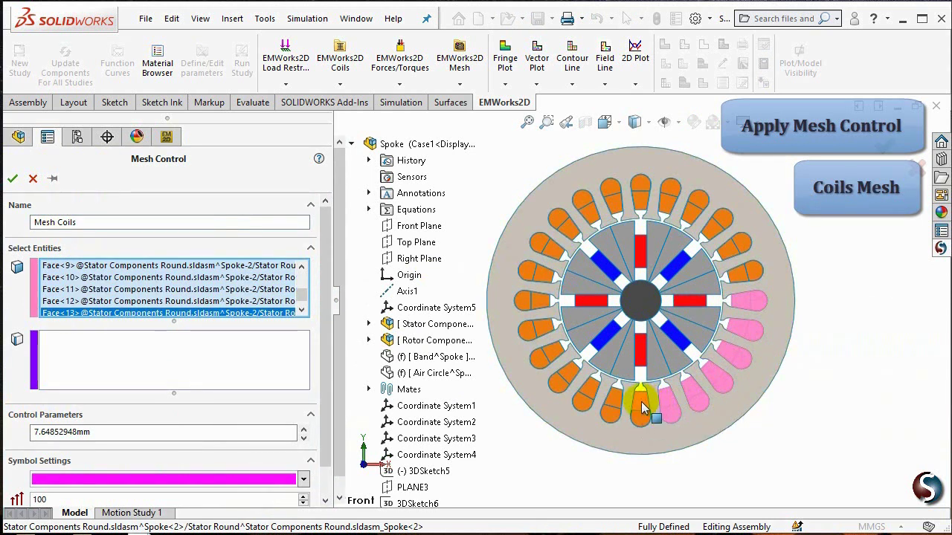
left_click(639, 409)
left_click(611, 397)
left_click(601, 393)
left_click(584, 395)
left_click(569, 391)
left_click(568, 388)
left_click(559, 377)
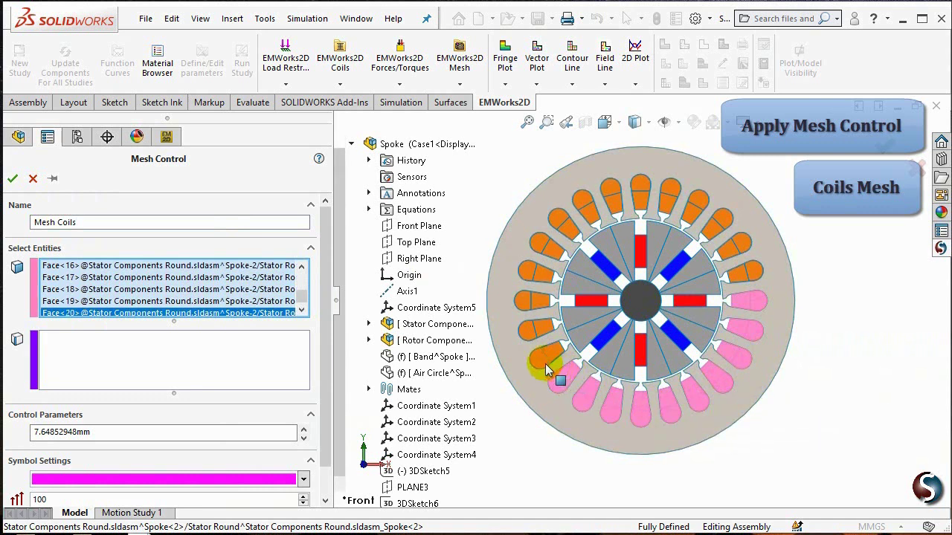
left_click(548, 362)
left_click(545, 345)
left_click(544, 332)
left_click(537, 326)
left_click(532, 315)
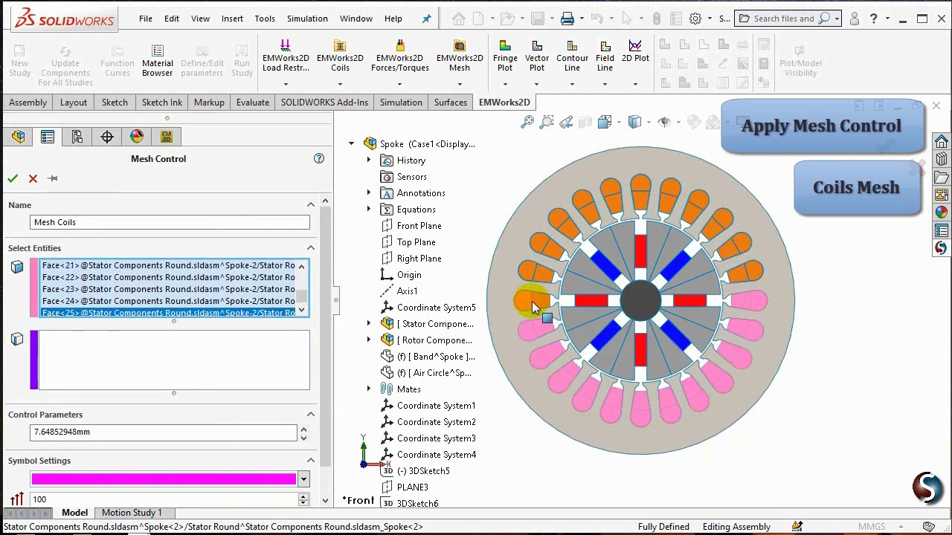
left_click(528, 297)
left_click(528, 278)
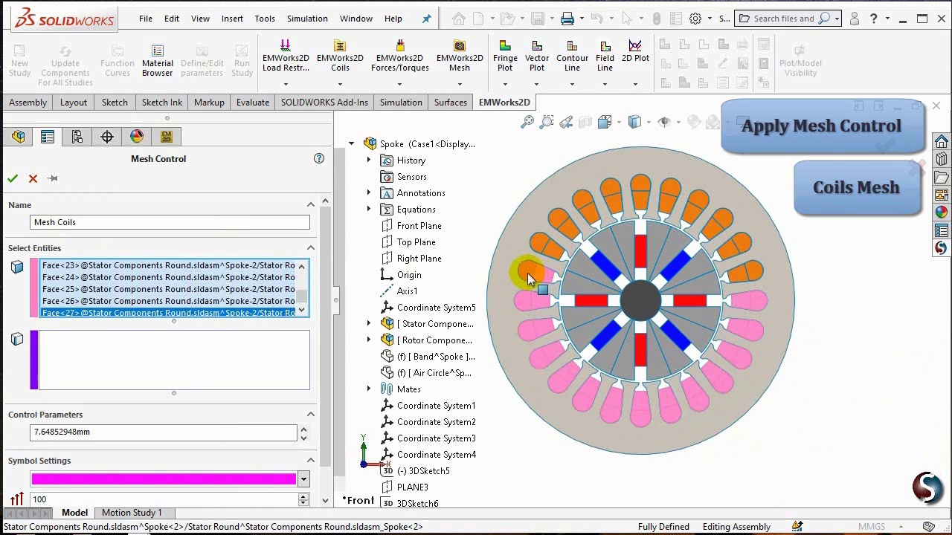
left_click(527, 270)
left_click(541, 244)
left_click(553, 250)
left_click(560, 223)
left_click(571, 205)
left_click(593, 218)
left_click(592, 218)
left_click(604, 206)
left_click(612, 194)
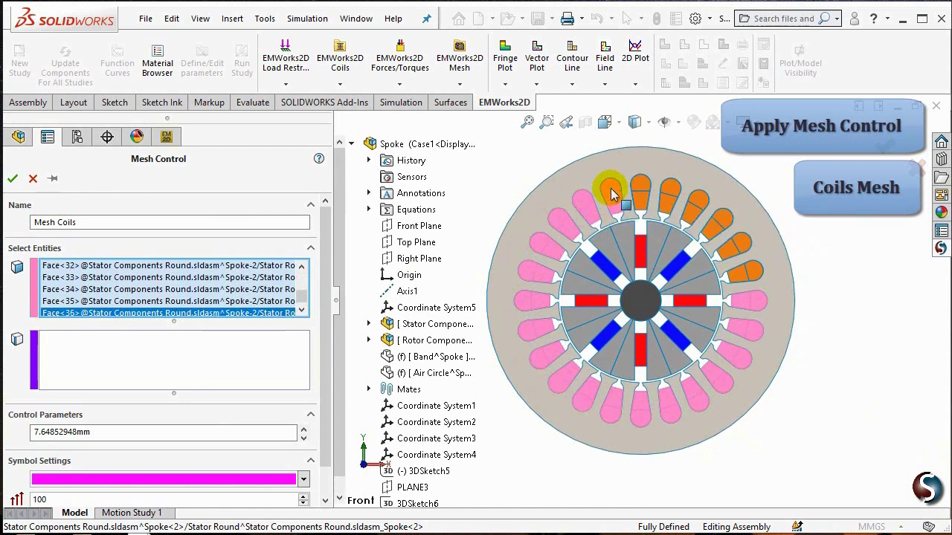
left_click(611, 195)
left_click(636, 188)
left_click(648, 198)
left_click(670, 194)
left_click(690, 199)
left_click(702, 218)
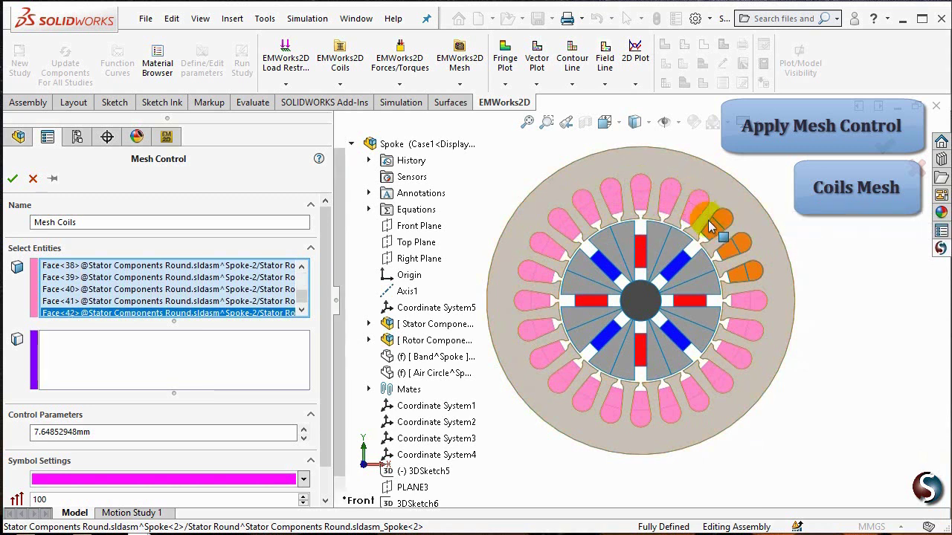
left_click(712, 227)
left_click(729, 229)
left_click(736, 249)
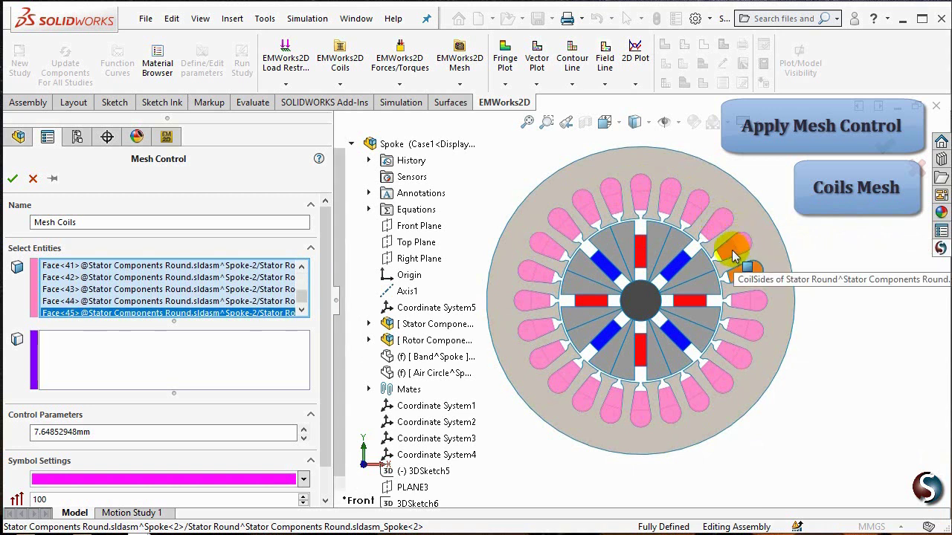
left_click(740, 275)
left_click(740, 276)
left_click(751, 271)
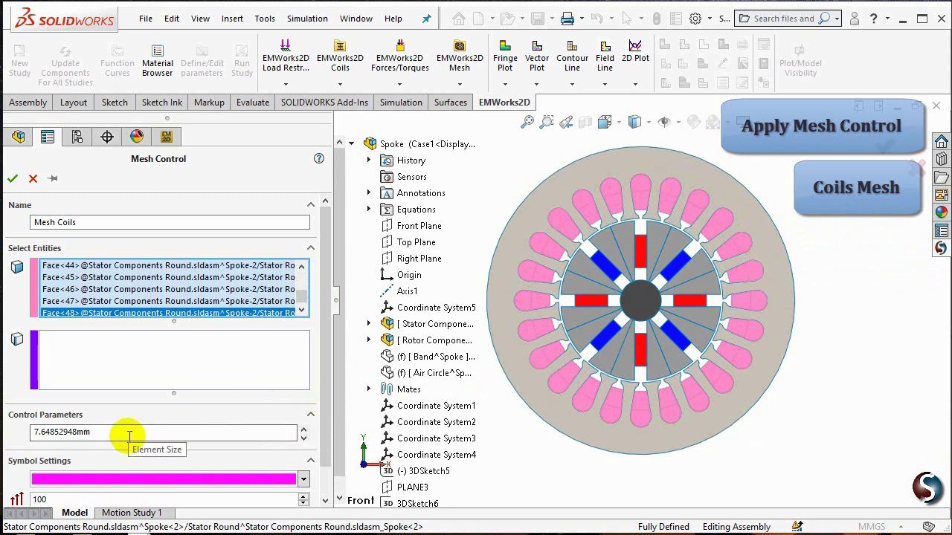
Set the element size of the Mesh Coils control to 1.00 mm and accept it
left_click_drag(134, 436, 32, 434)
type("1.00mm")
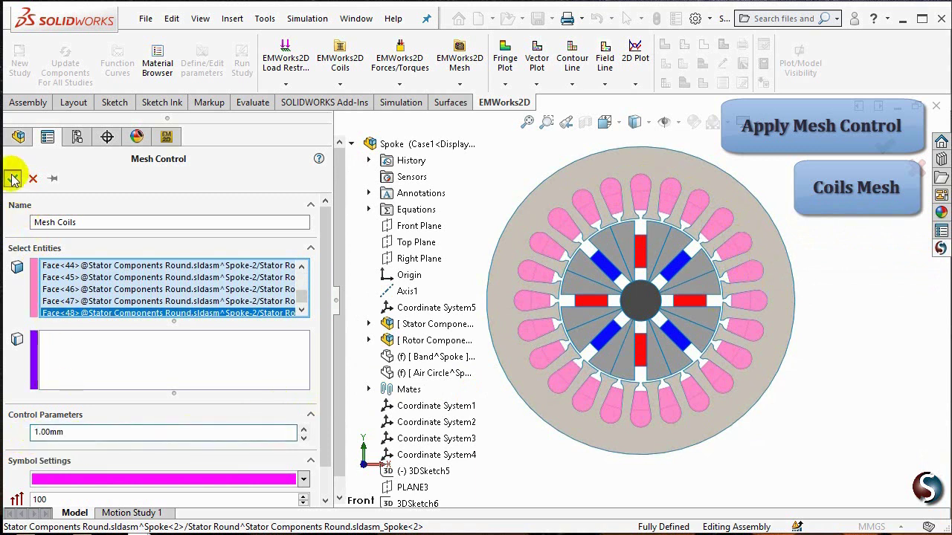
left_click(12, 179)
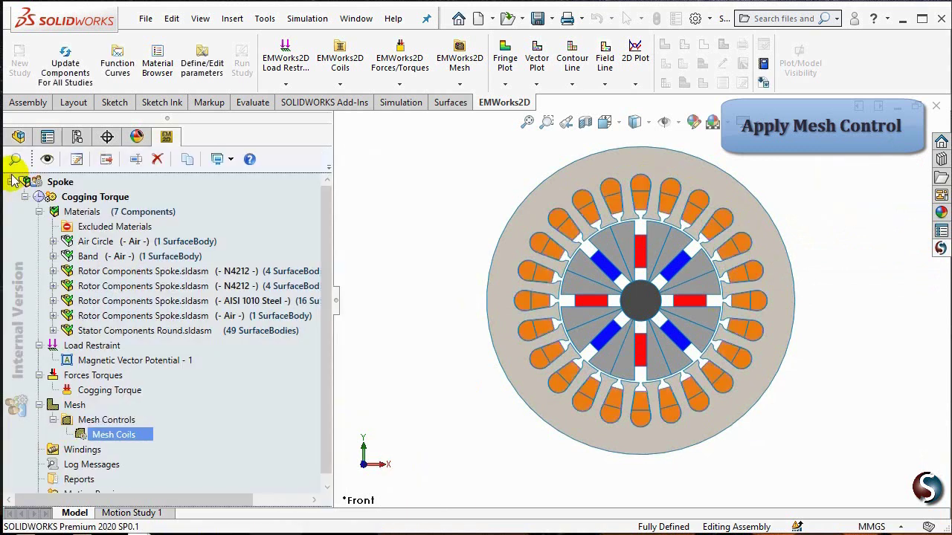
Start another mesh control and name it Mesh PMs
left_click(111, 420)
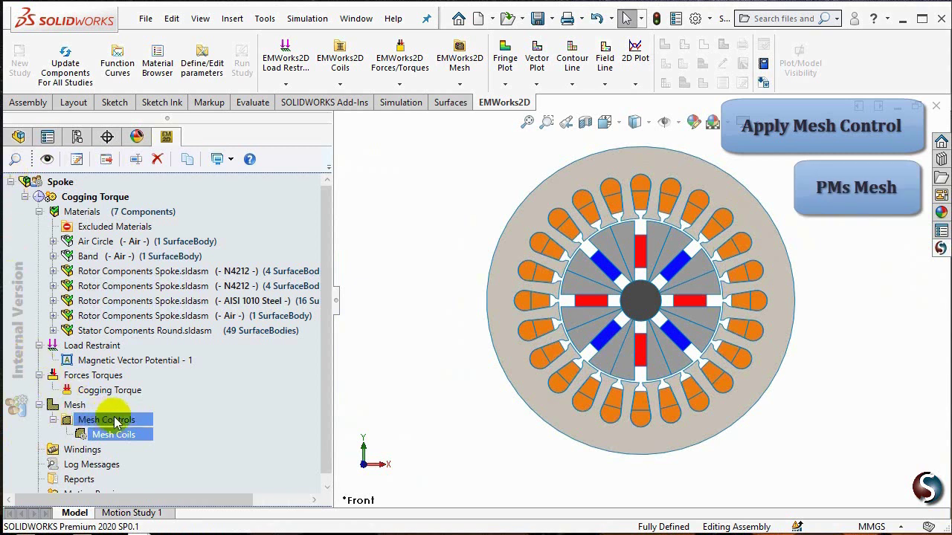
right_click(118, 422)
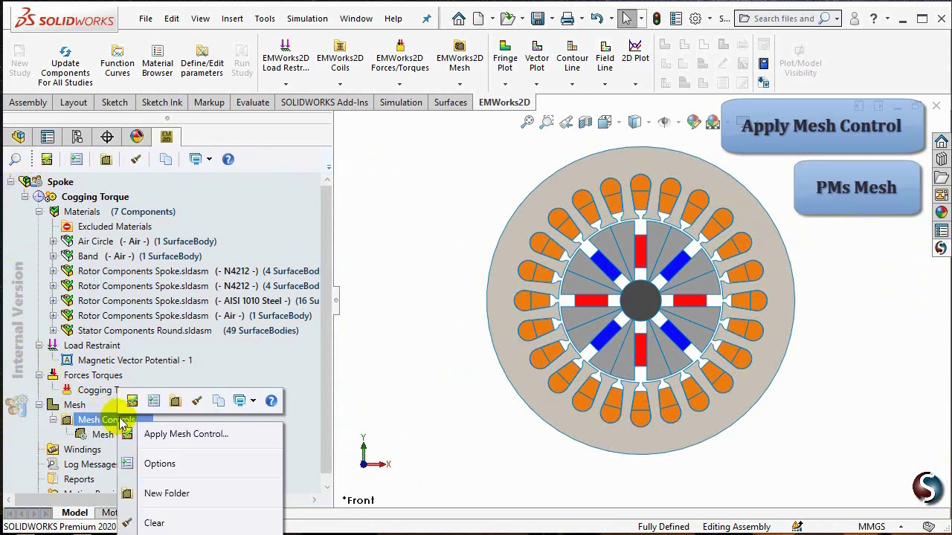
left_click(216, 435)
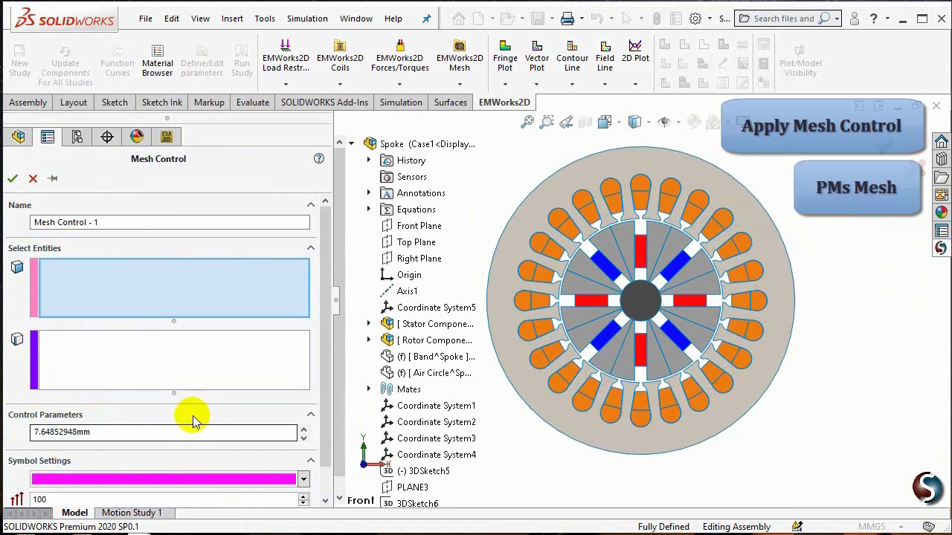
left_click_drag(101, 221, 74, 221)
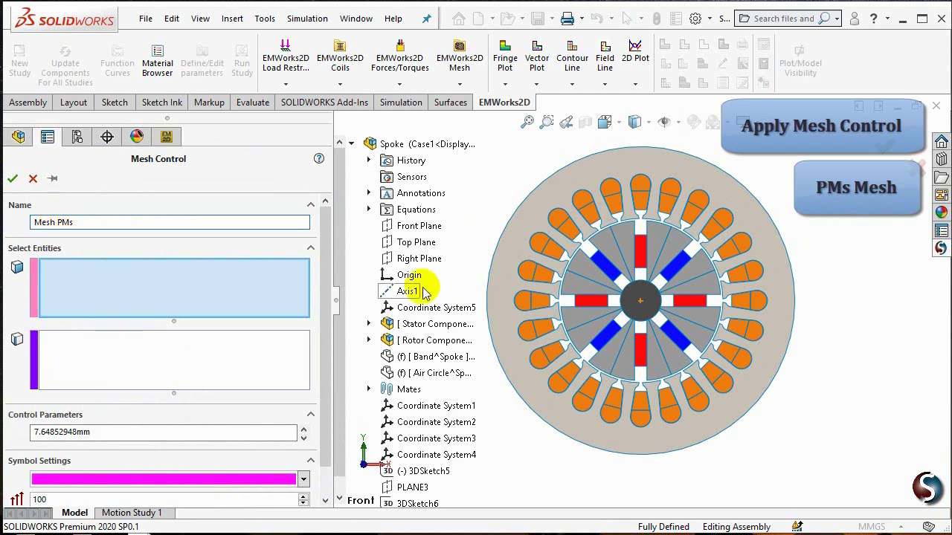
Add the faces of all eight rotor magnets to the Mesh PMs control
left_click(676, 269)
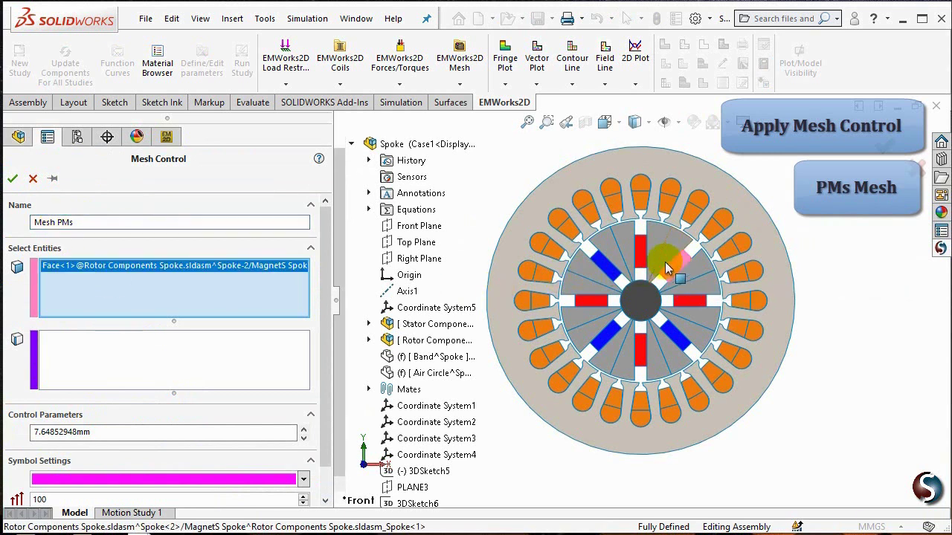
left_click(639, 251)
left_click(610, 272)
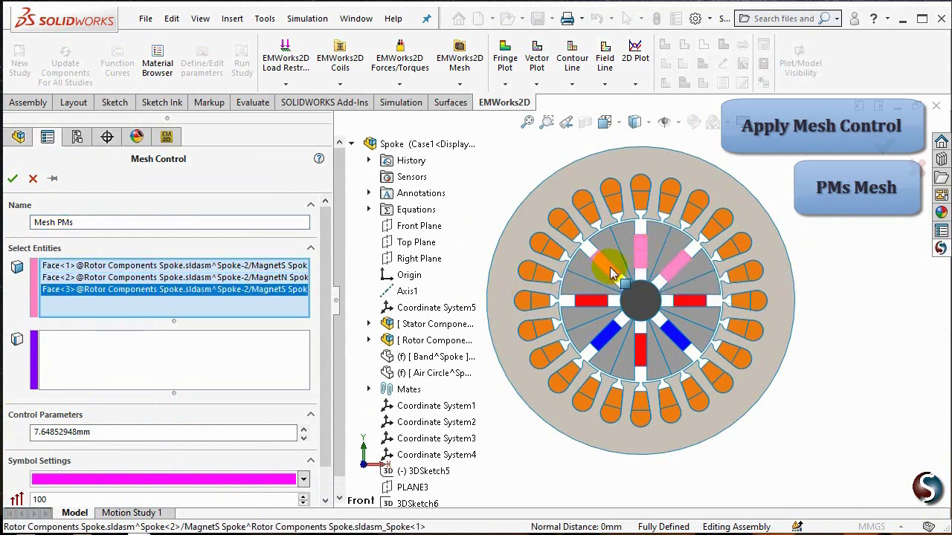
left_click(591, 301)
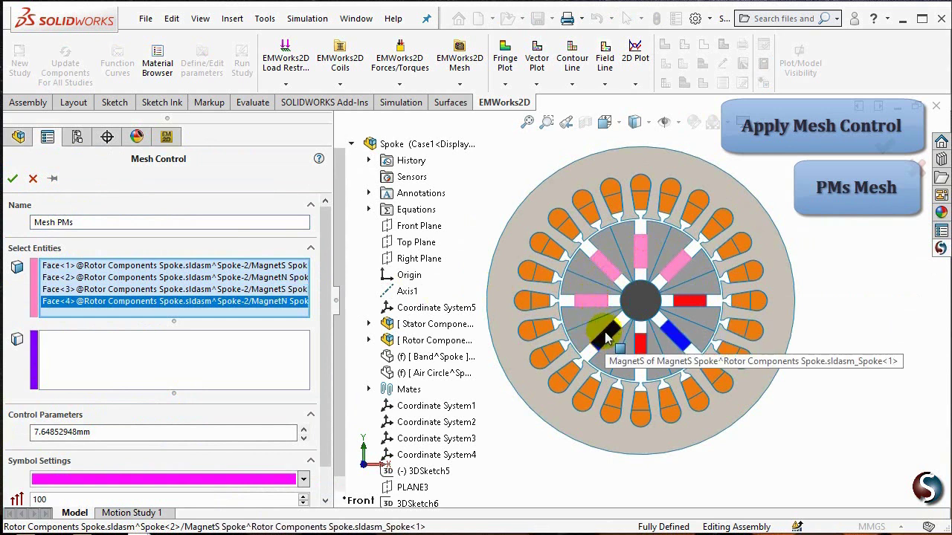
left_click(606, 337)
left_click(639, 349)
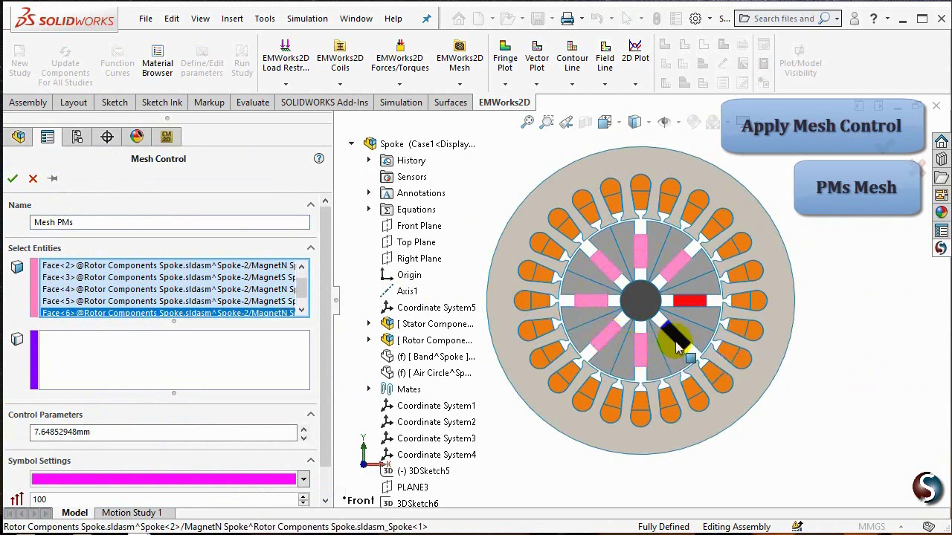
left_click(678, 339)
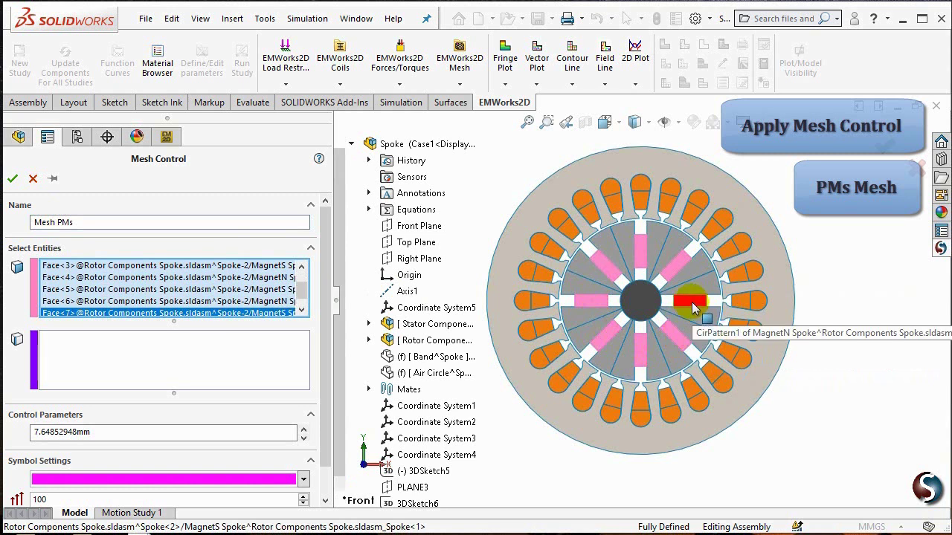
left_click(680, 301)
Set the element size of the Mesh PMs control to 1 mm and accept it
left_click_drag(133, 435, 4, 435)
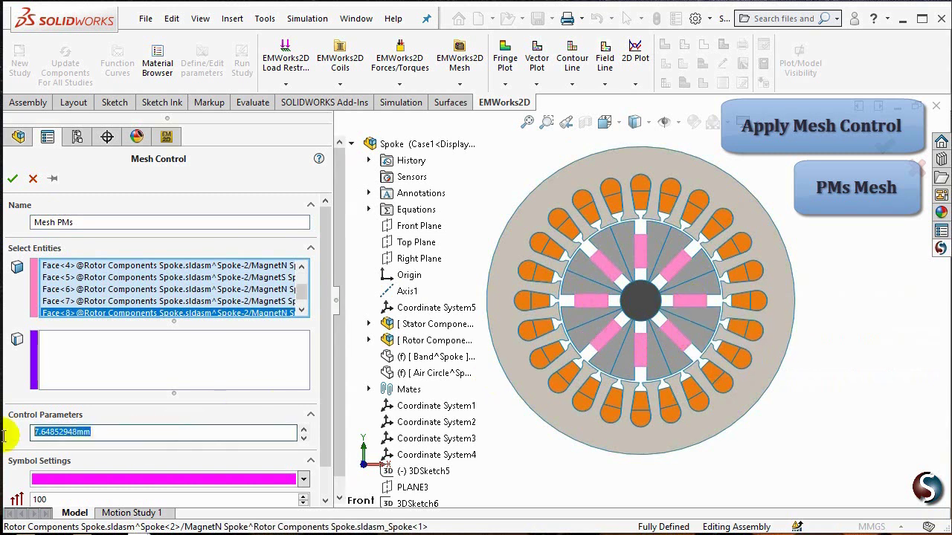
type("1")
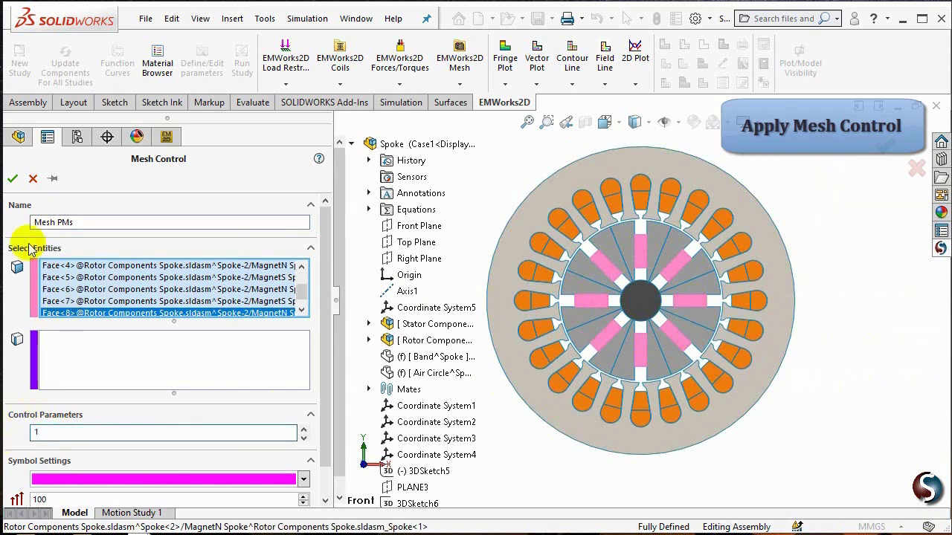
left_click(14, 179)
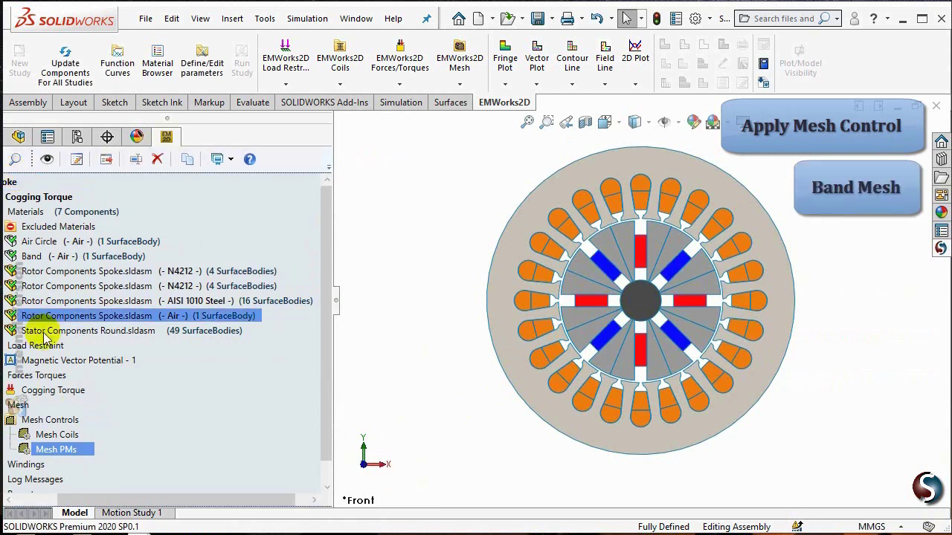
Start another mesh control under Mesh Controls and name it Mesh Band
right_click(56, 424)
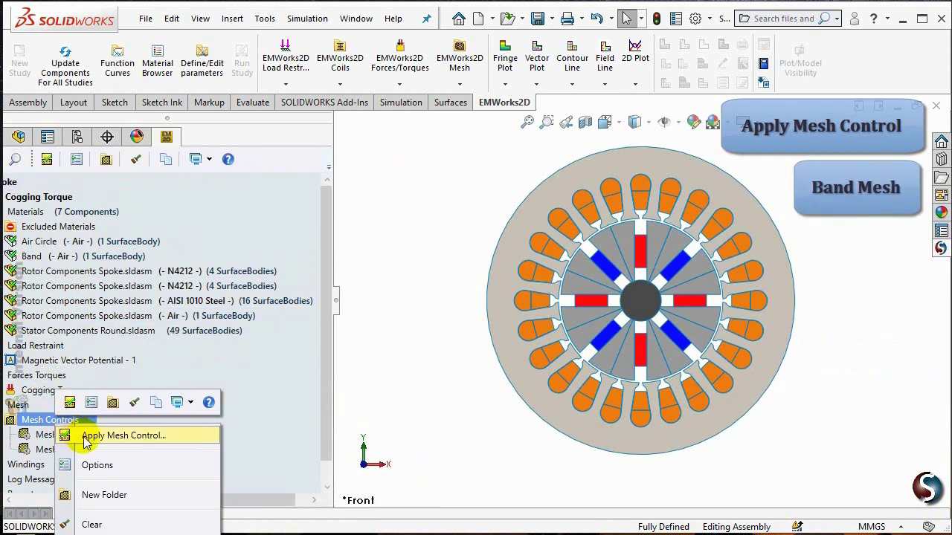
left_click(89, 435)
left_click_drag(116, 223, 33, 222)
type("Mesh Band")
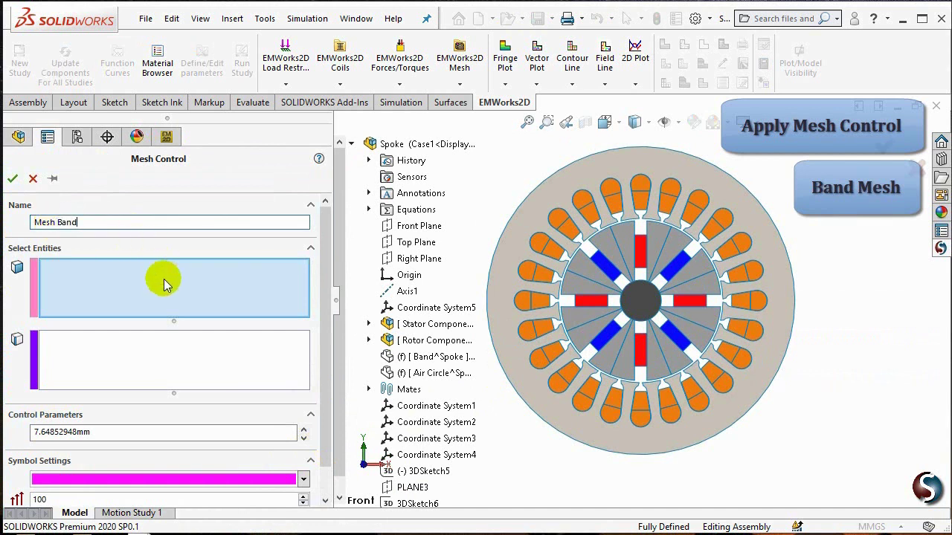
Show the hidden Band part and add its circular edge in the air gap to the Mesh Band control
left_click(184, 356)
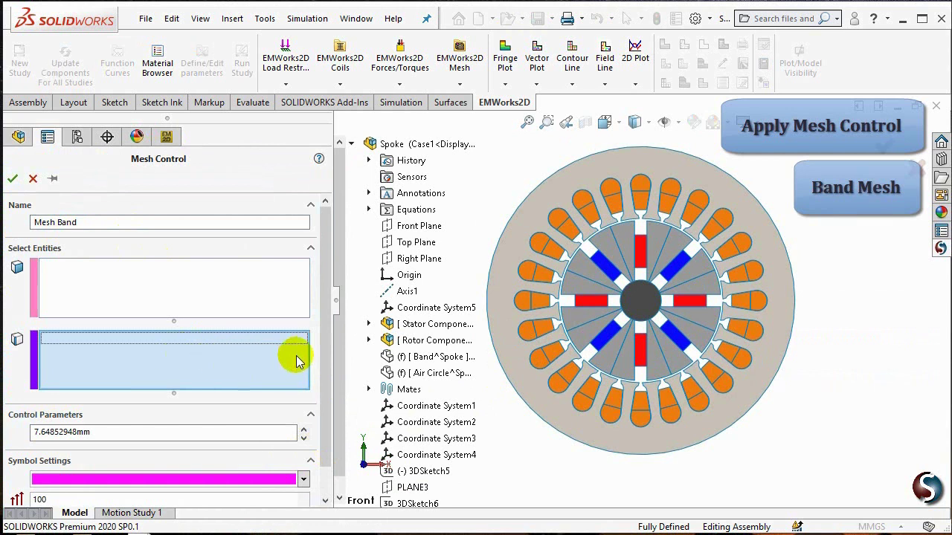
right_click(388, 357)
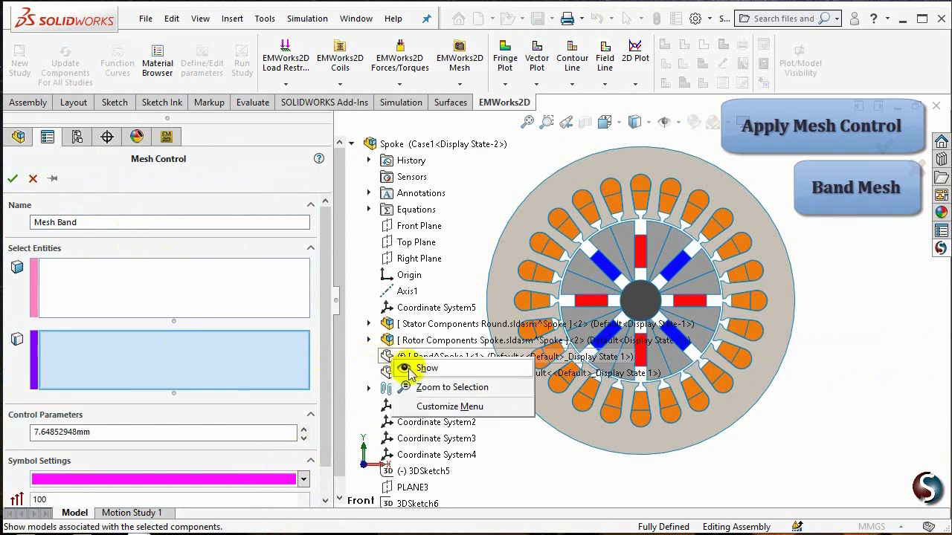
left_click(410, 368)
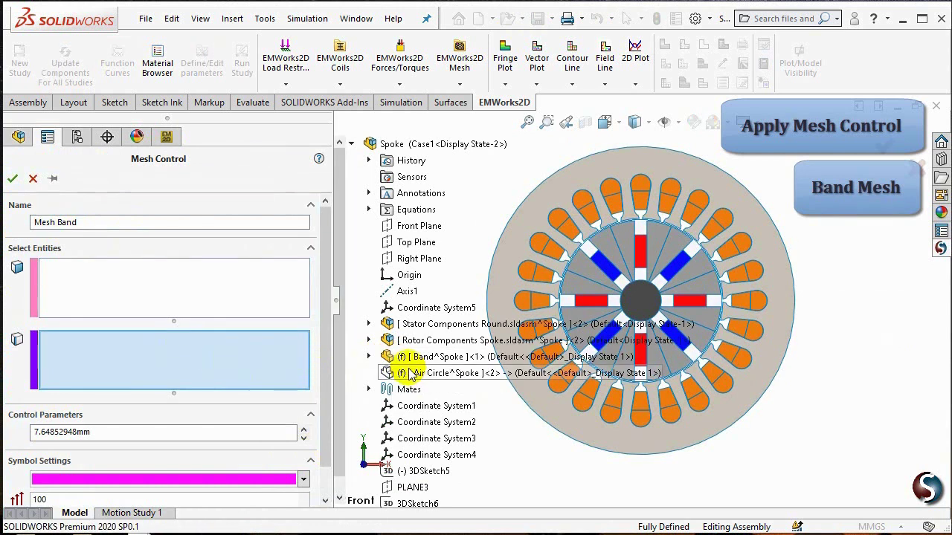
left_click(555, 124)
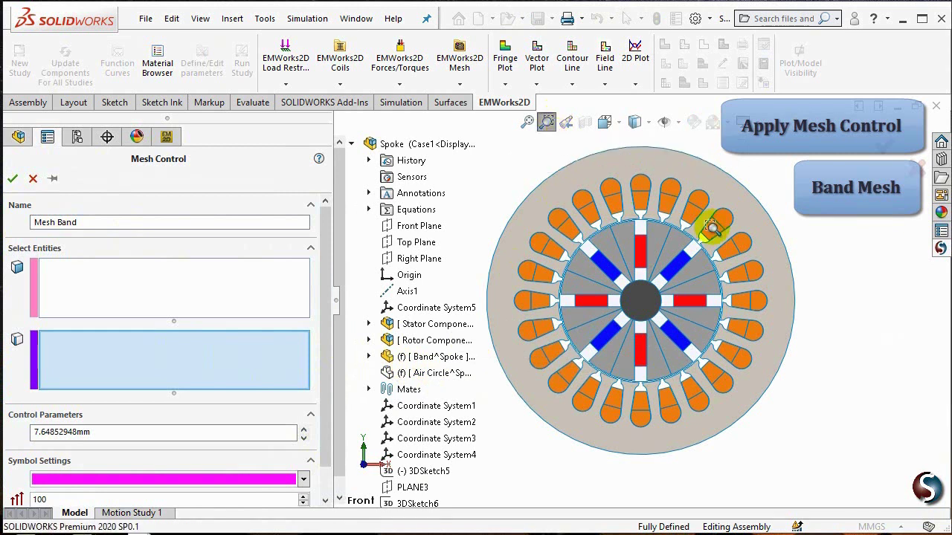
left_click_drag(767, 241, 675, 369)
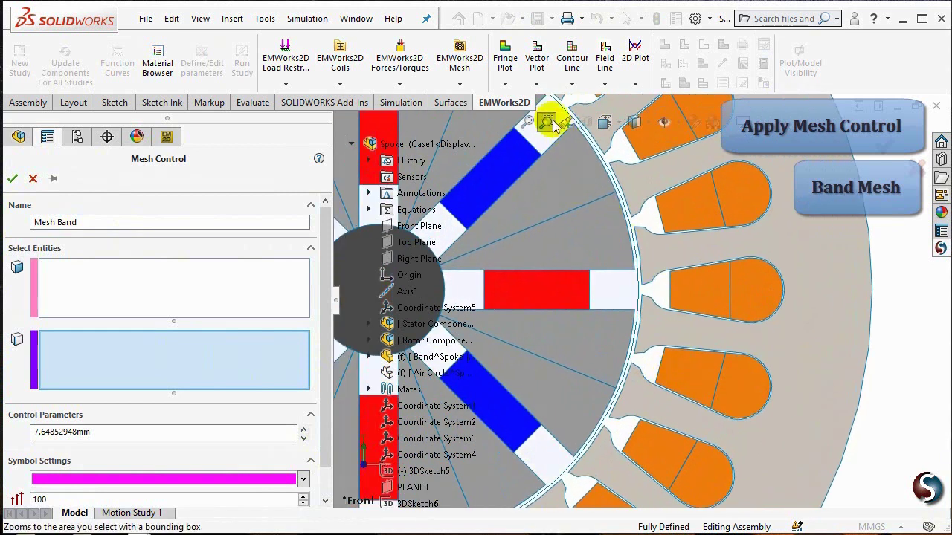
left_click(548, 122)
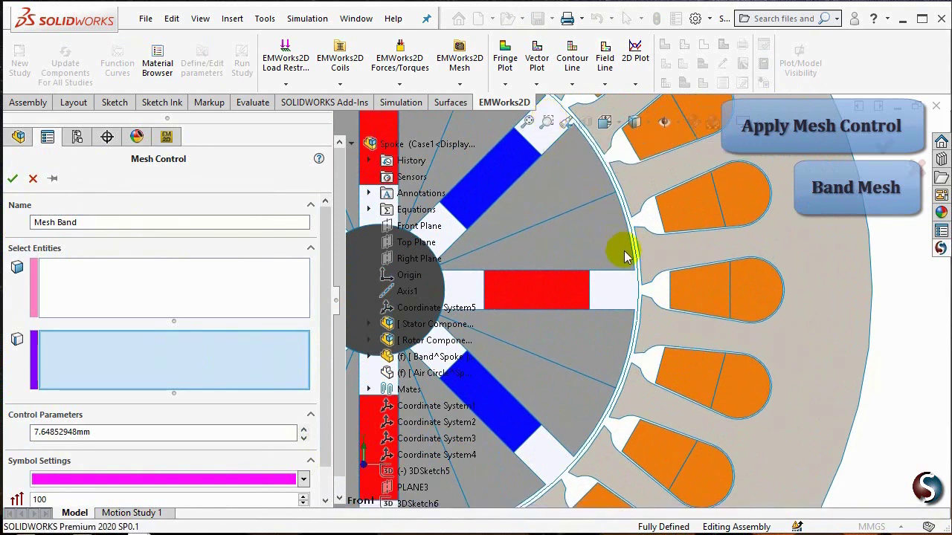
left_click(638, 279)
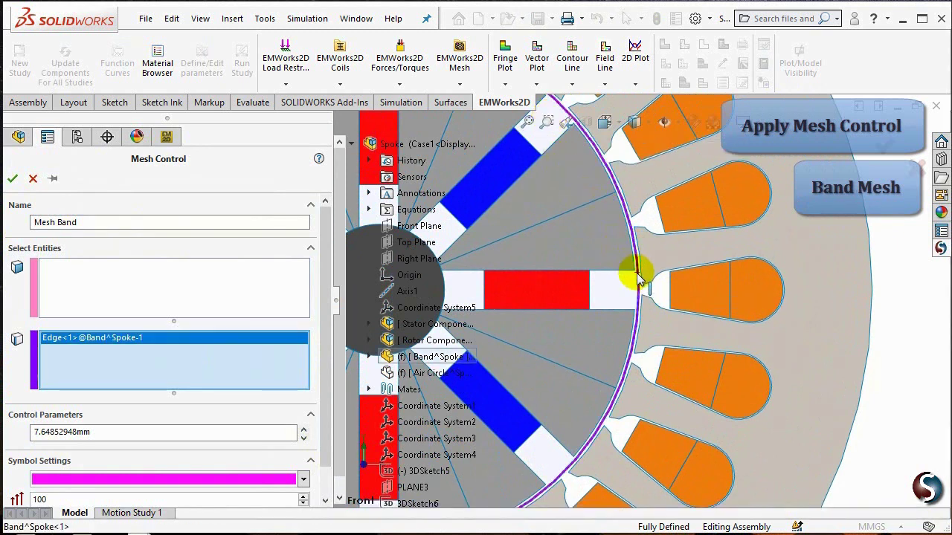
Set the element size of the Mesh Band control to 0.25 mm and accept it
left_click(86, 432)
left_click_drag(85, 431, 36, 431)
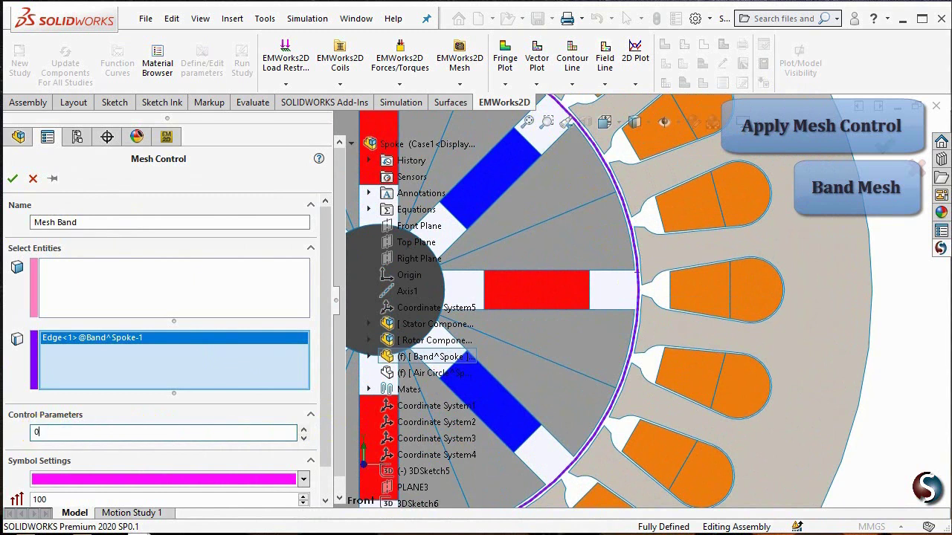
type("0.25")
left_click(13, 179)
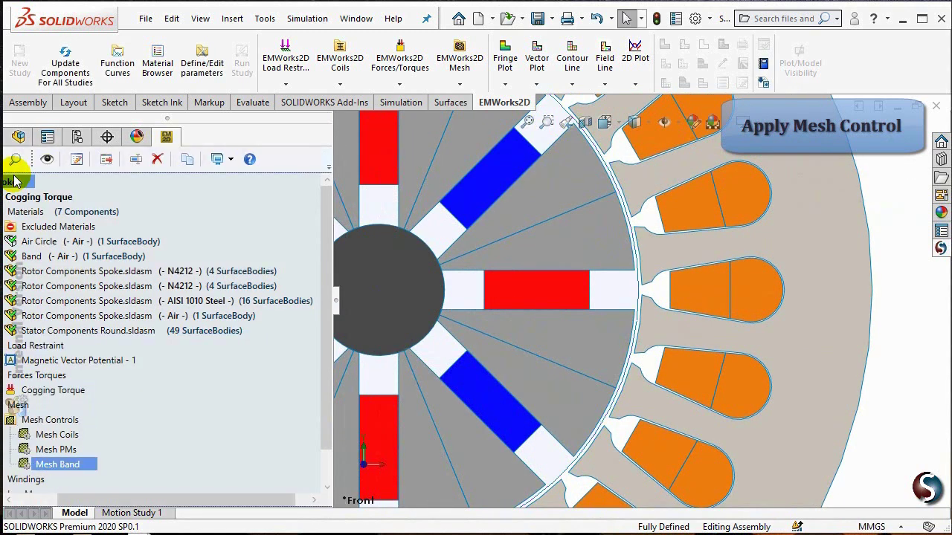
Start a further mesh control and select the central shaft face for it
left_click(42, 421)
right_click(43, 420)
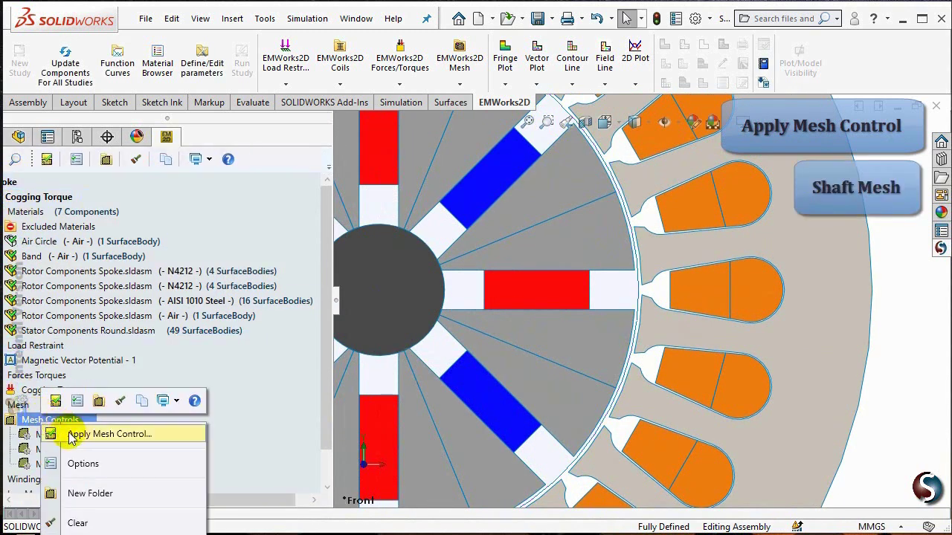
left_click(159, 437)
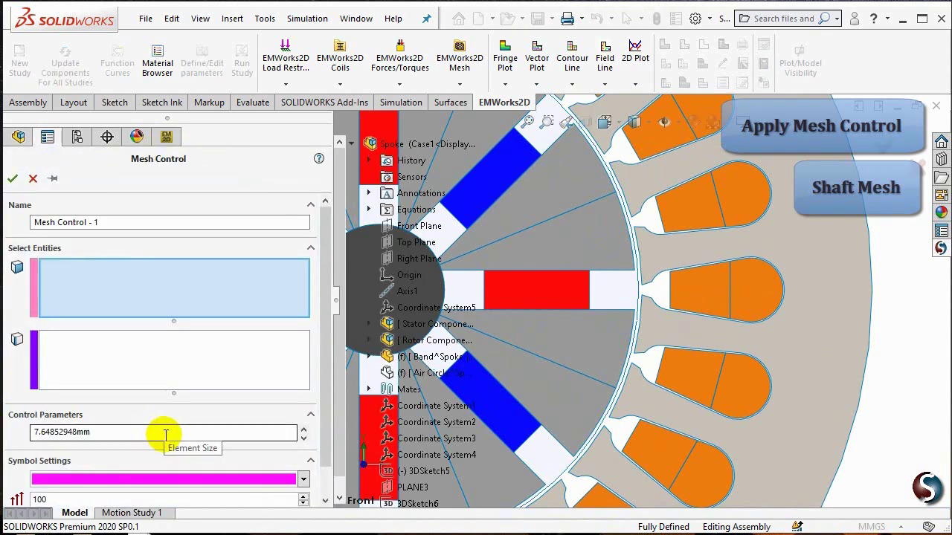
left_click(527, 121)
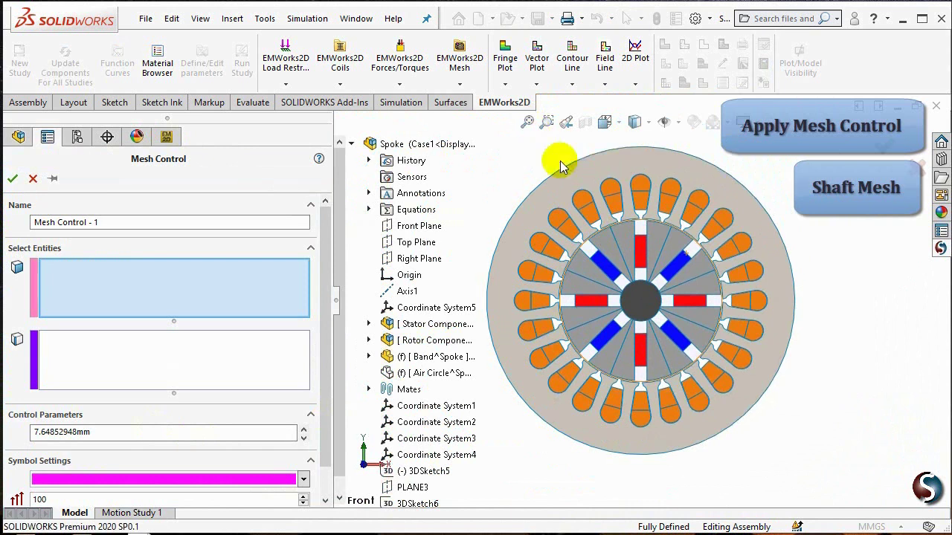
left_click(641, 300)
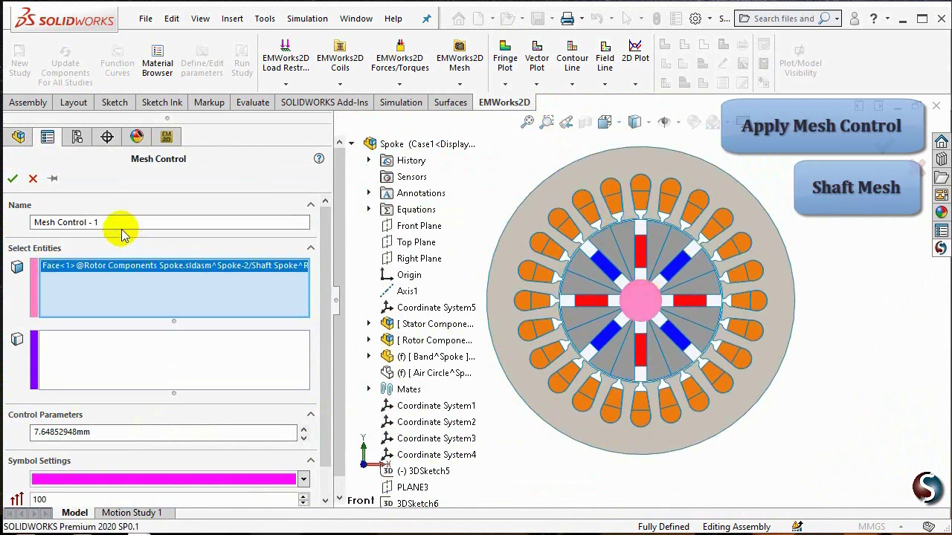
Name the shaft's mesh control Mesh Shaft, set its element size to 1 mm and accept it
left_click_drag(123, 220, 67, 222)
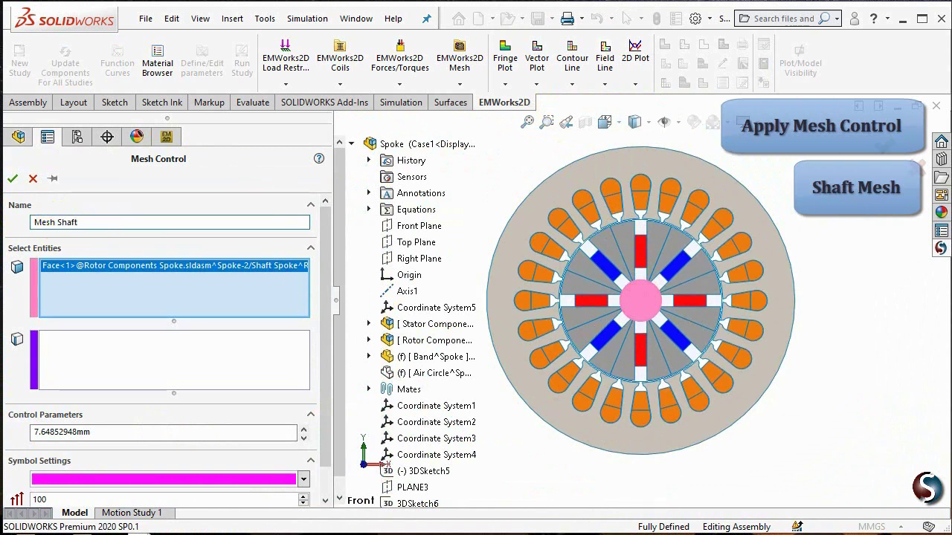
double_click(99, 431)
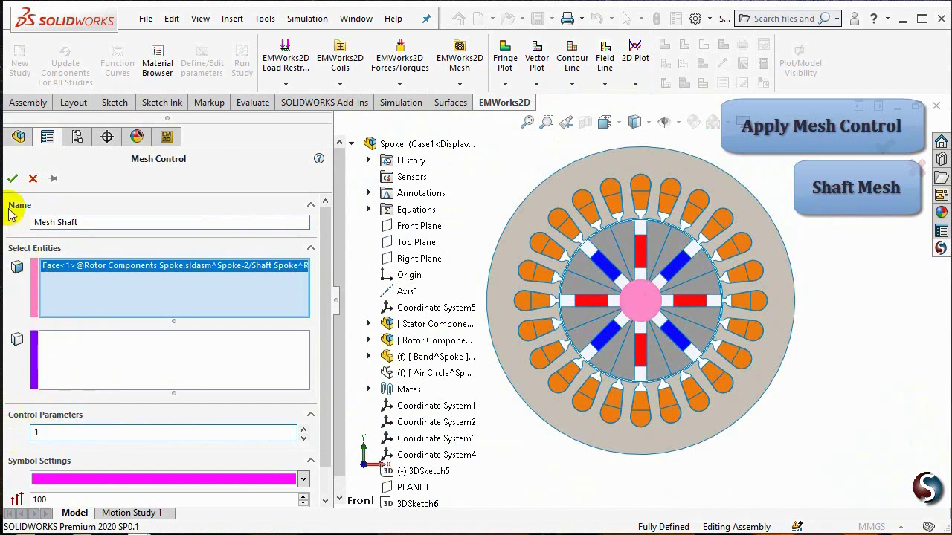
left_click(12, 179)
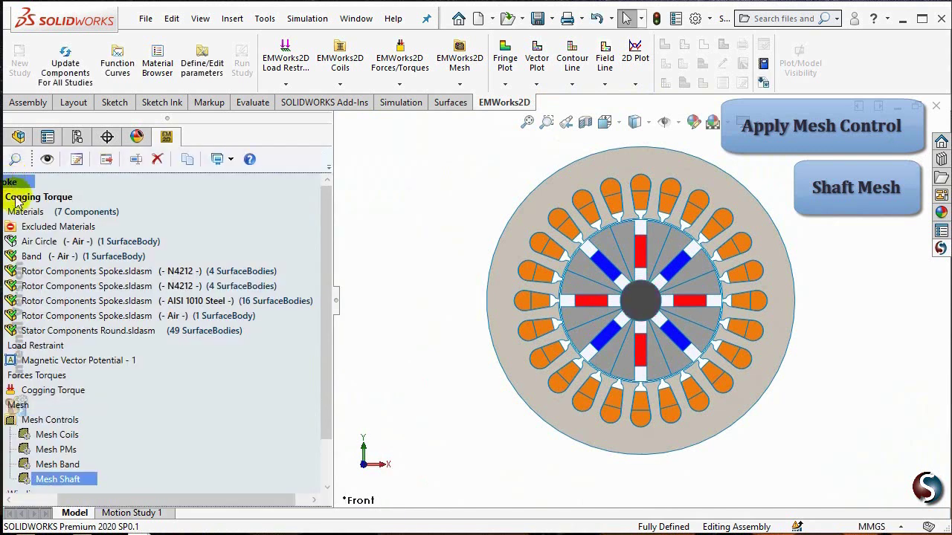
Create the study's mesh with accurate curvature representation enabled
left_click(75, 407)
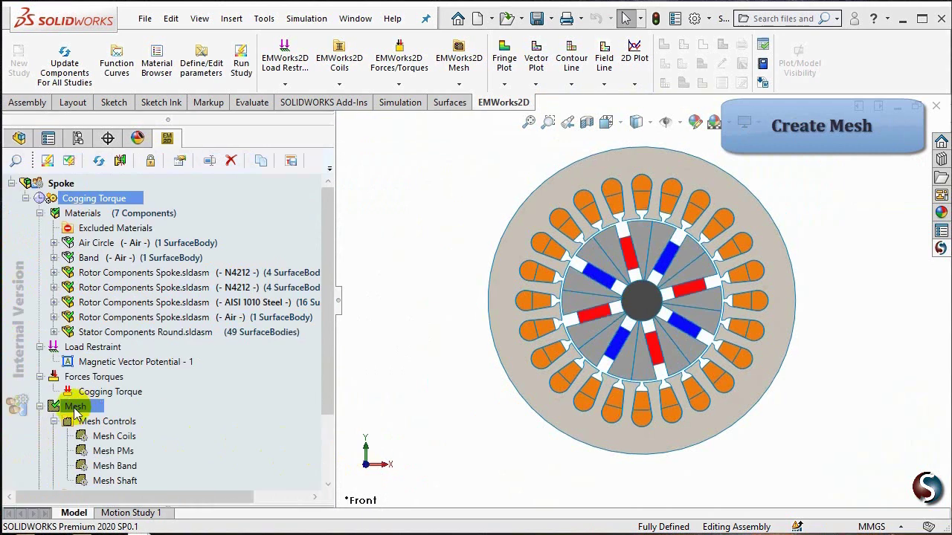
right_click(76, 409)
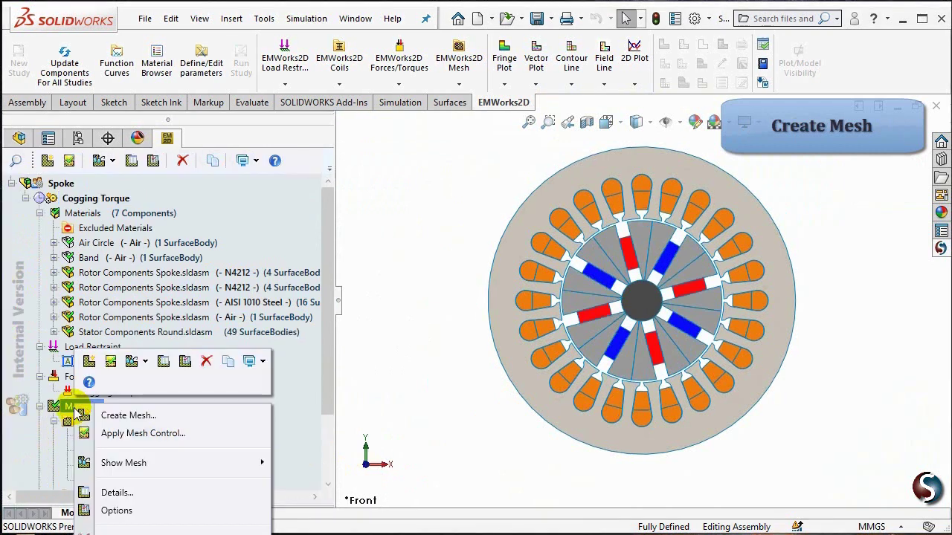
left_click(138, 416)
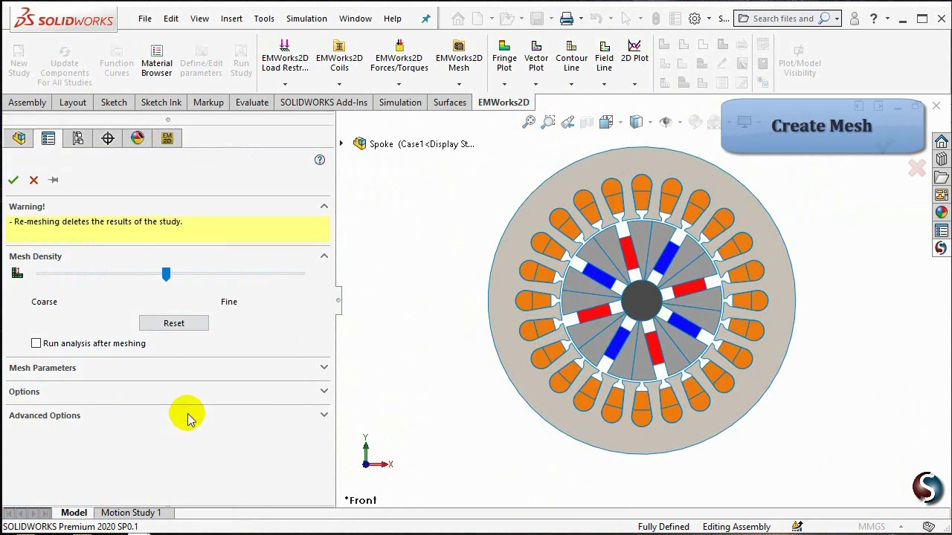
left_click(324, 395)
scroll(323, 440, "down", 2)
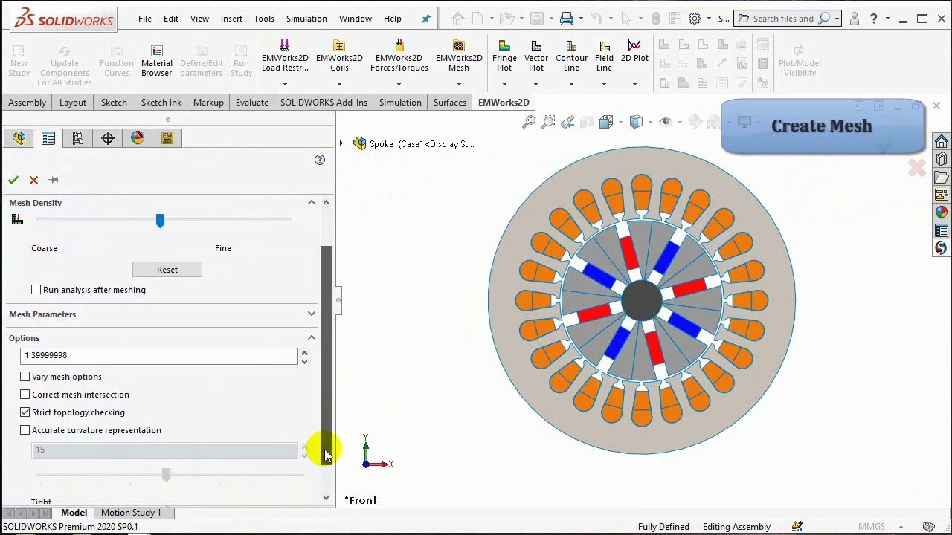
left_click(25, 430)
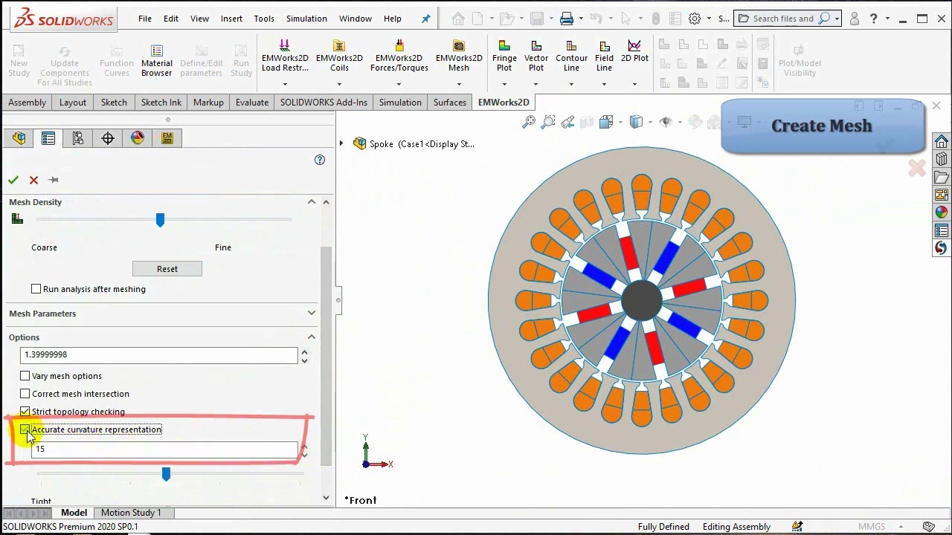
left_click(14, 180)
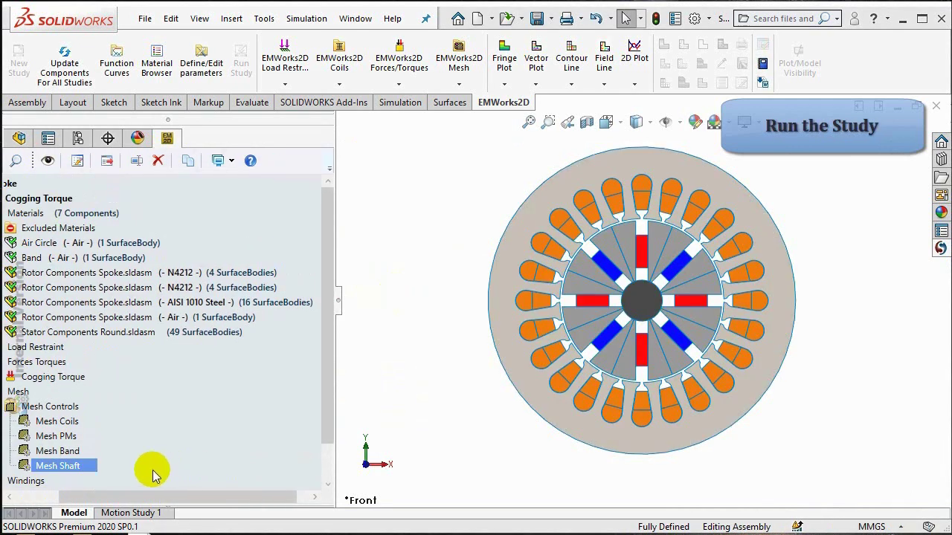
Run the Cogging Torque study
left_click_drag(134, 495, 27, 506)
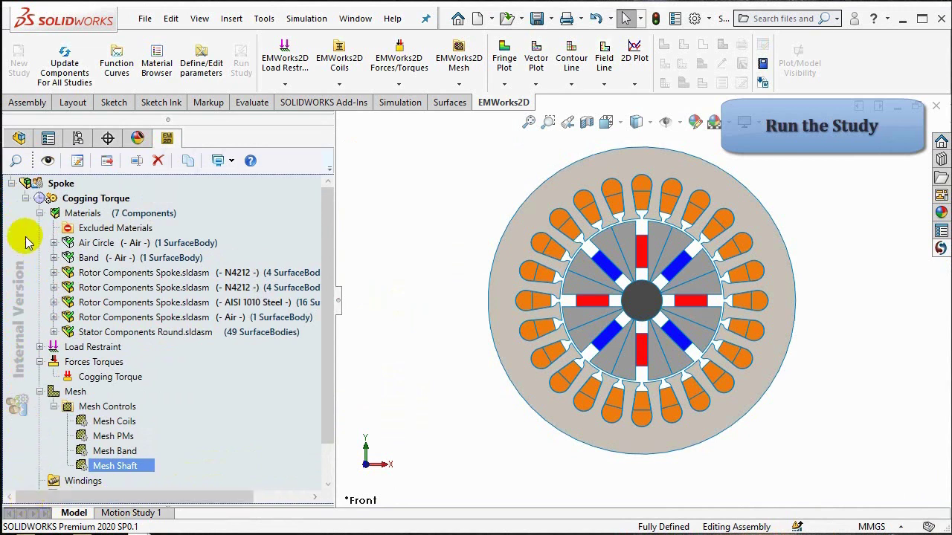
left_click(39, 213)
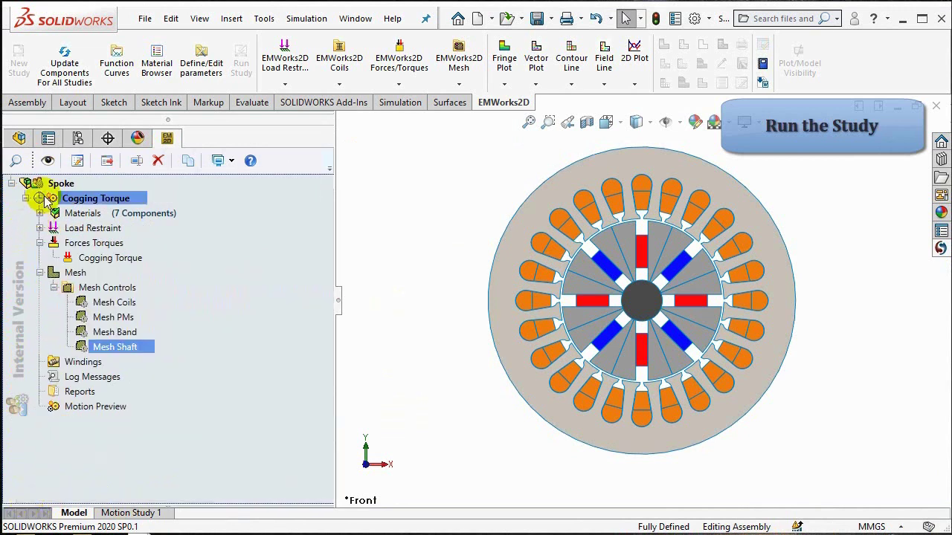
right_click(77, 199)
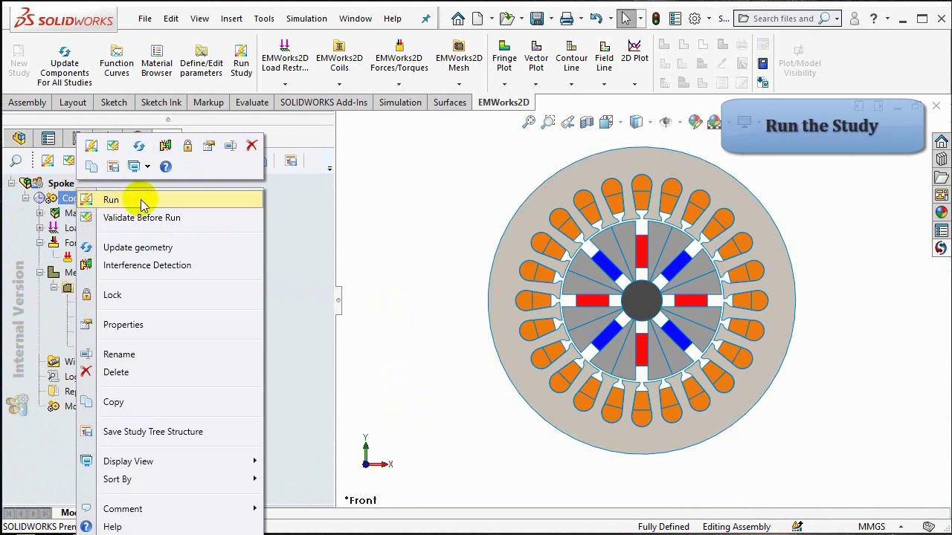
left_click(112, 200)
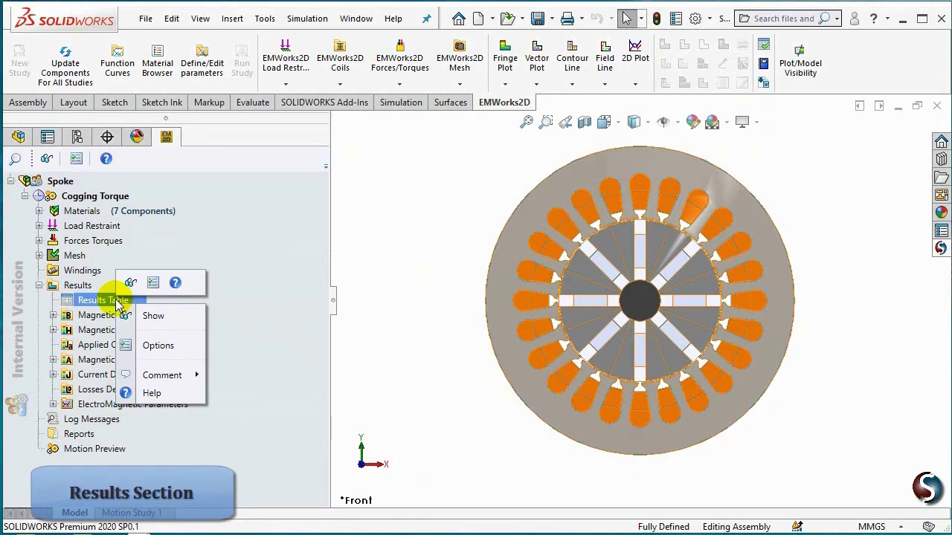
From the results table, plot the Cogging Torque result versus time and pop the plot out into its own chart window
left_click(136, 318)
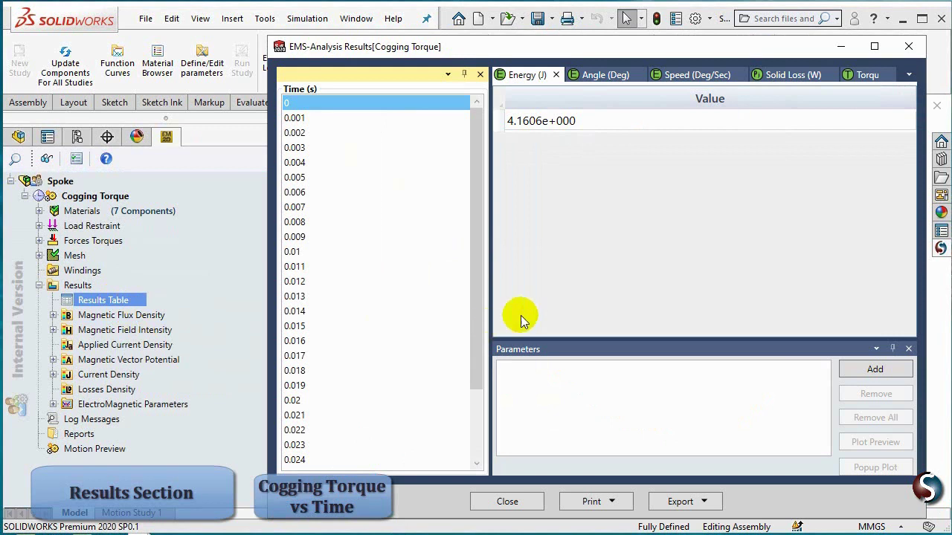
left_click(864, 78)
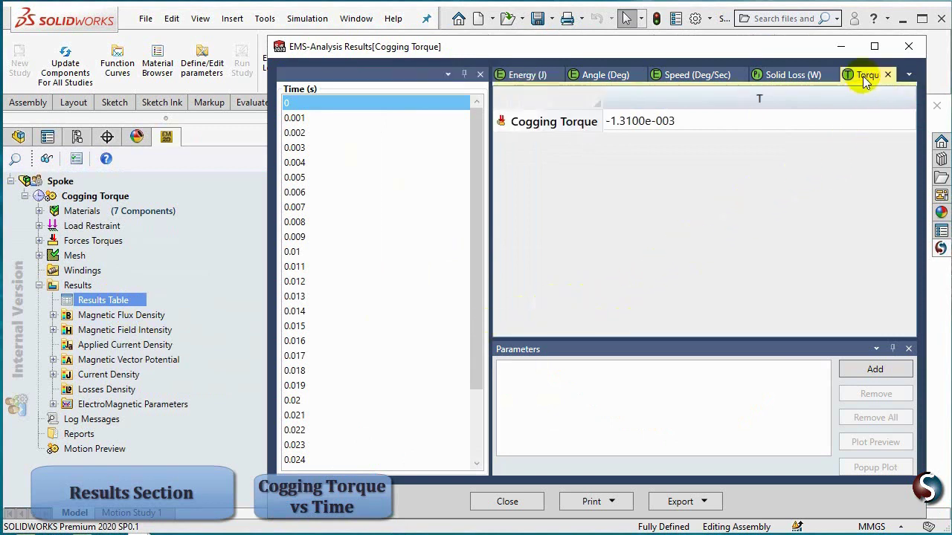
left_click(838, 127)
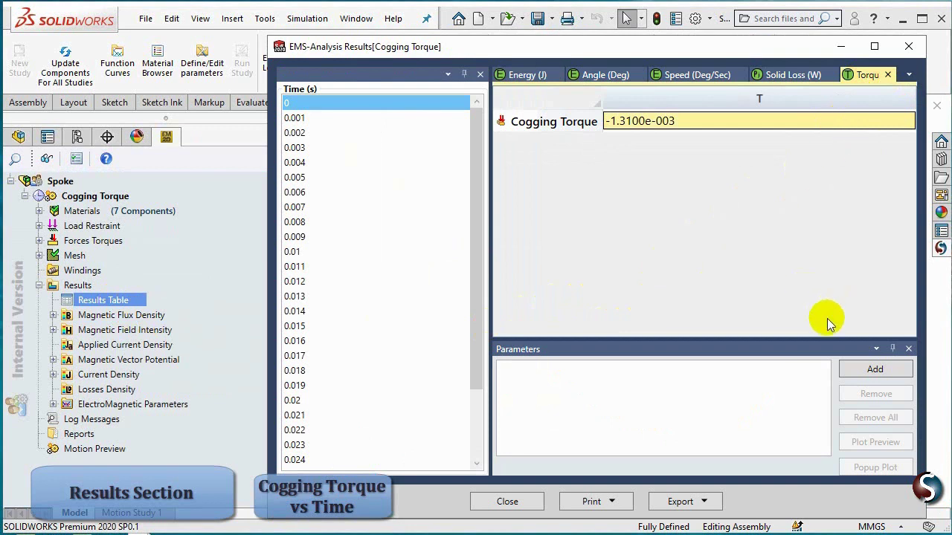
left_click(855, 370)
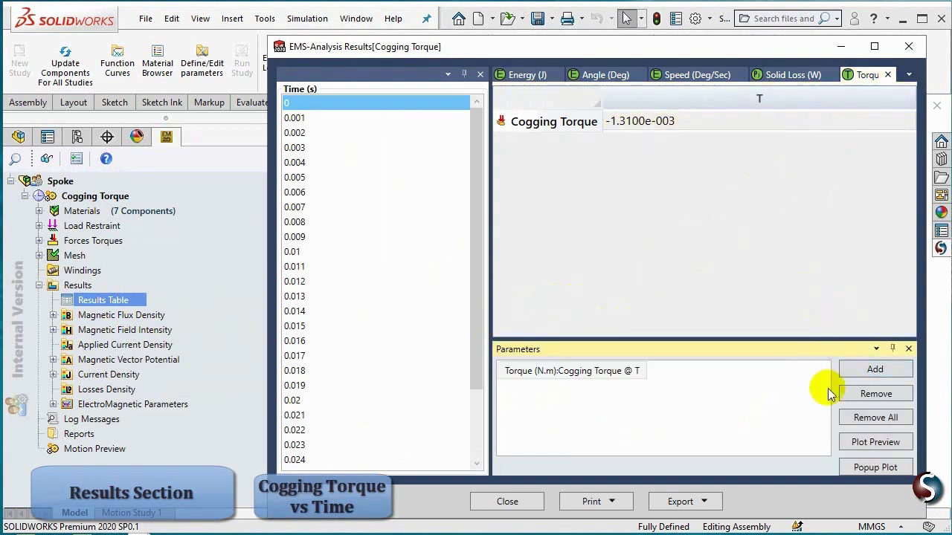
left_click(866, 443)
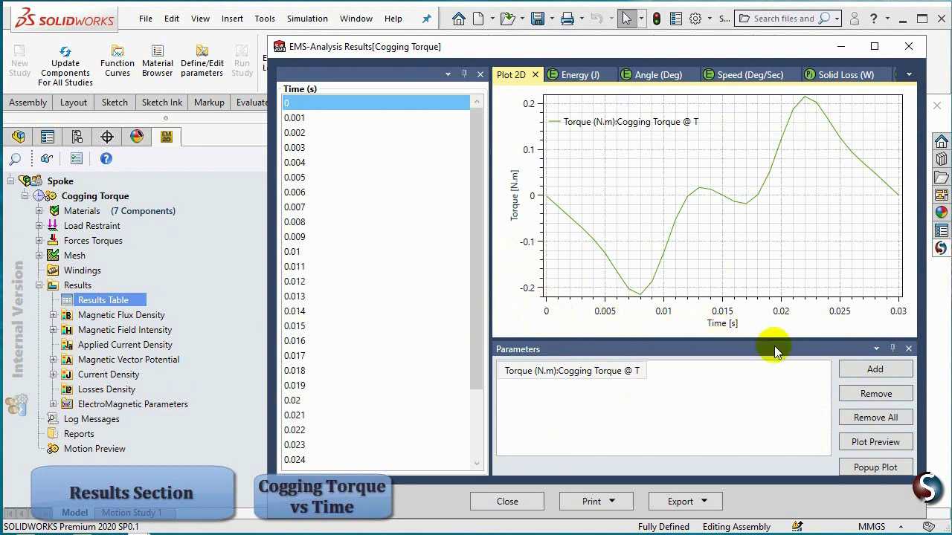
left_click(869, 469)
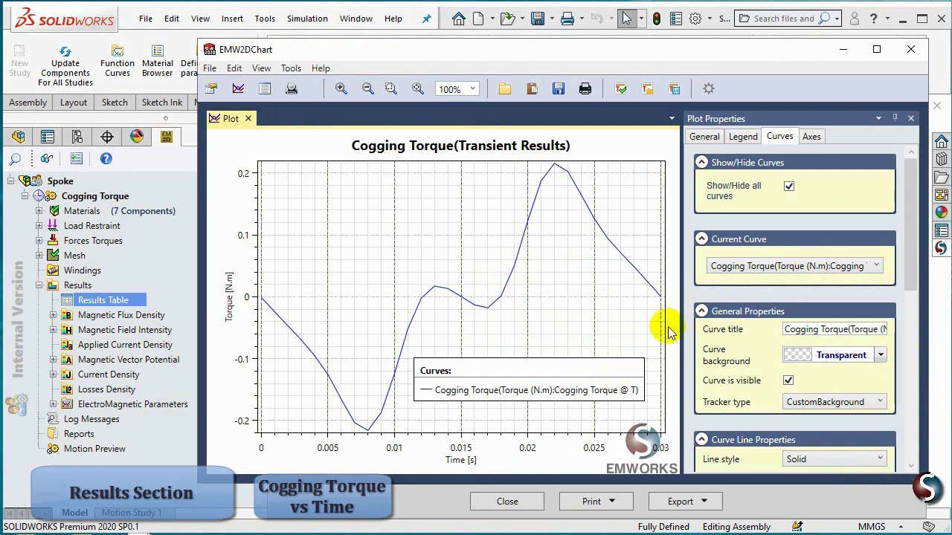
Set the cogging torque curve's line thickness to 2 Pts and its colour to red, and close the chart and results windows
left_click(693, 139)
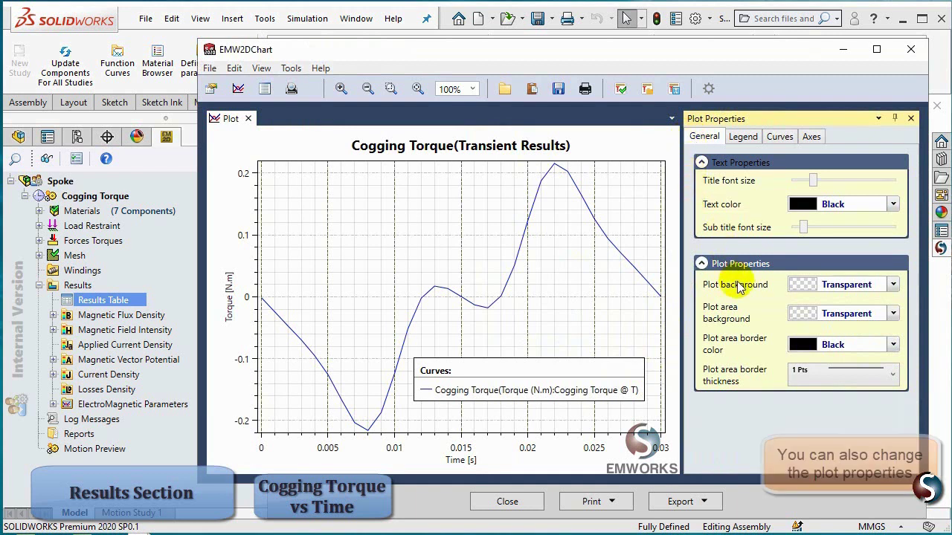
left_click(743, 138)
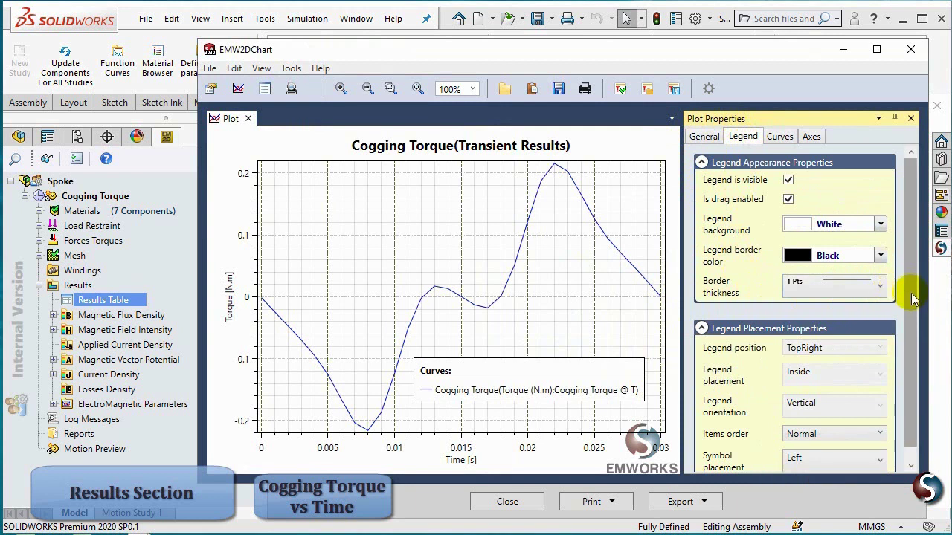
left_click_drag(914, 298, 913, 329)
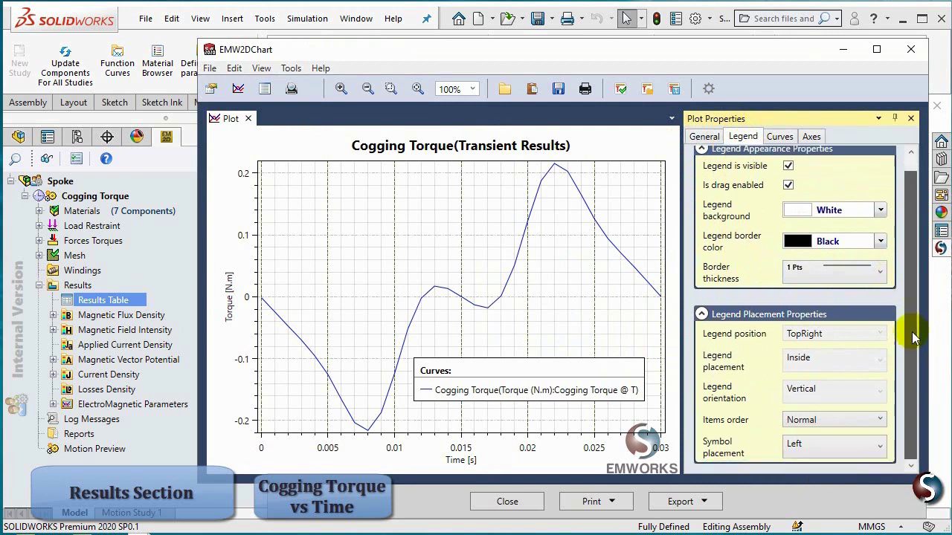
left_click(777, 139)
left_click_drag(910, 191, 936, 311)
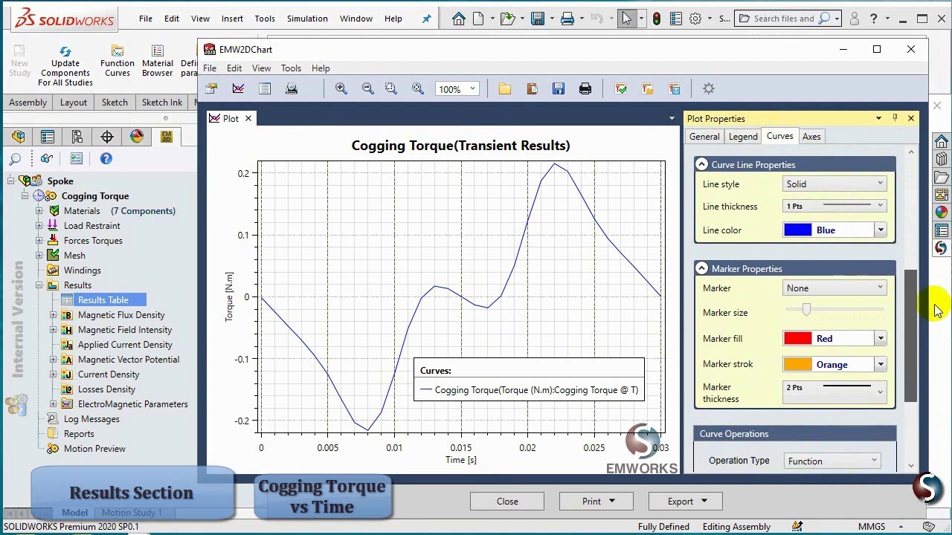
left_click(879, 207)
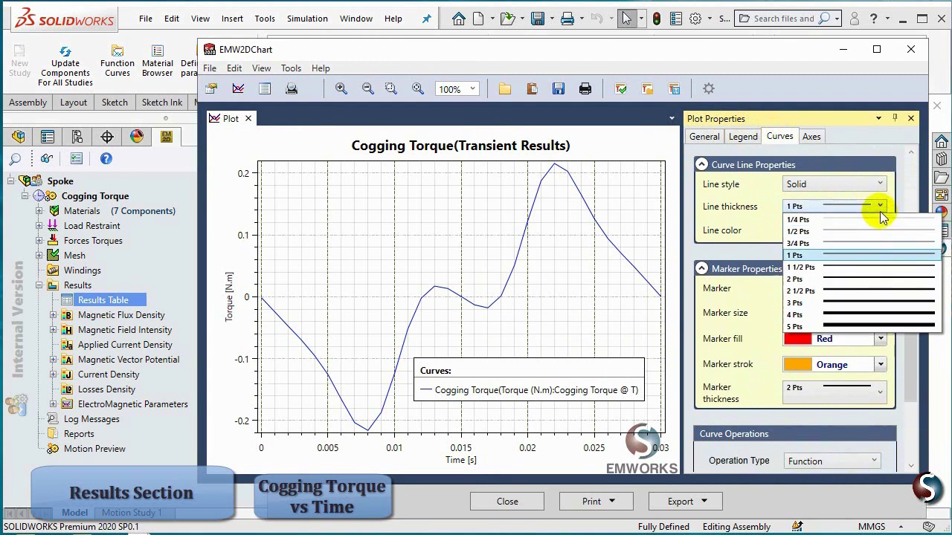
left_click(838, 282)
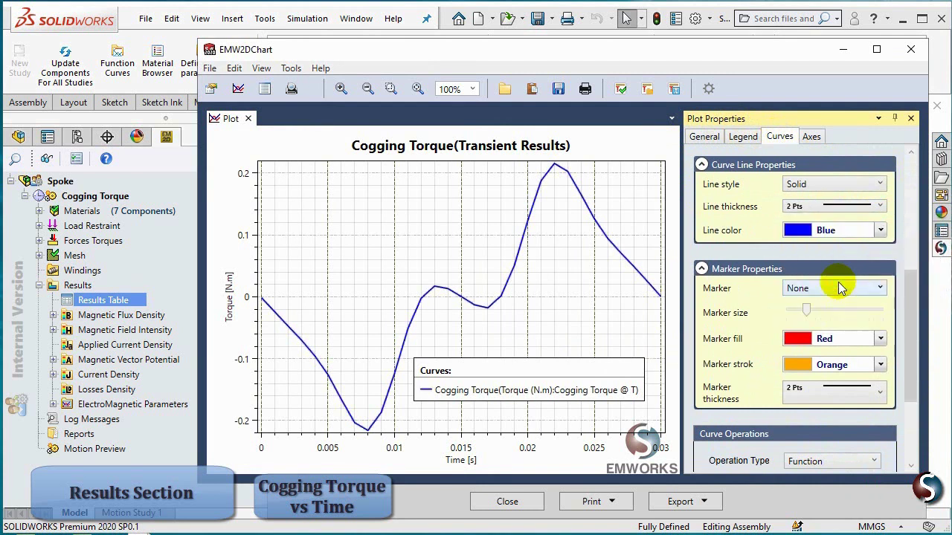
left_click(879, 231)
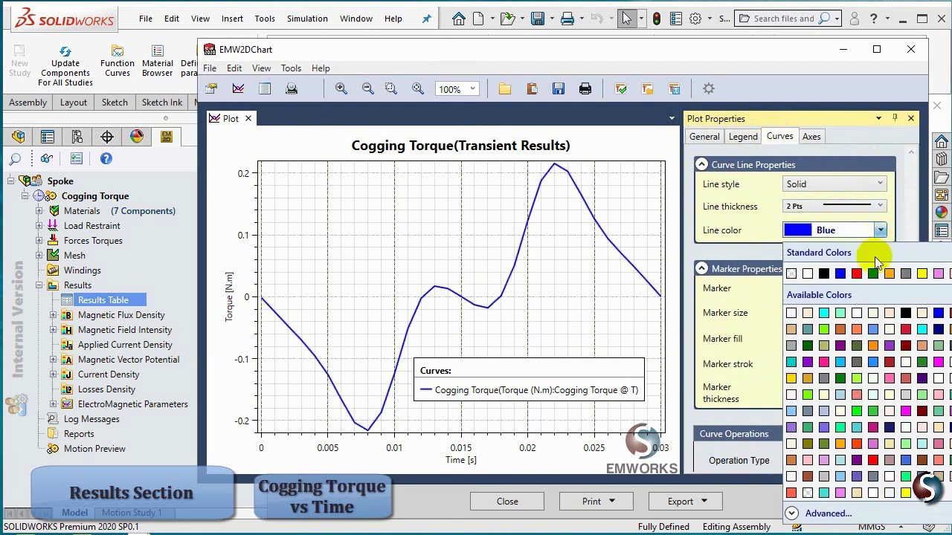
left_click(873, 461)
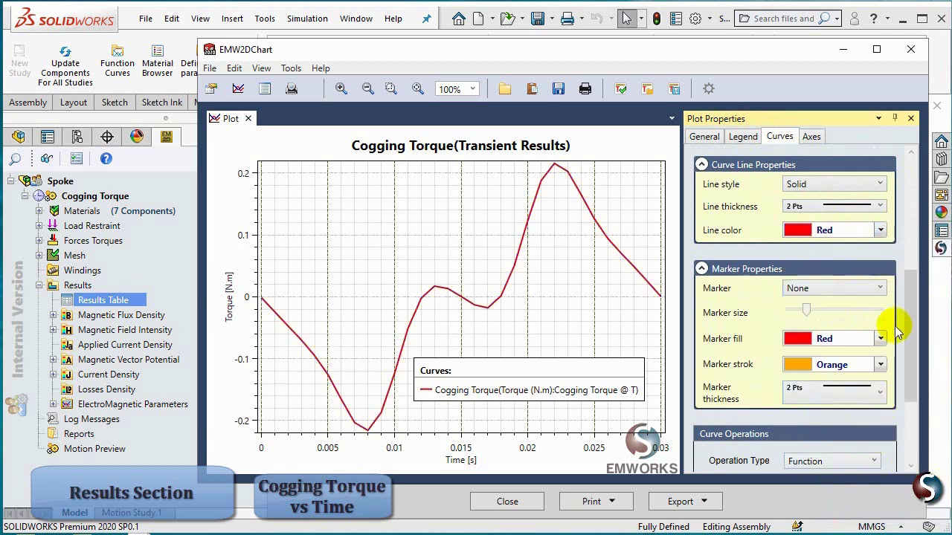
left_click(910, 49)
left_click(909, 49)
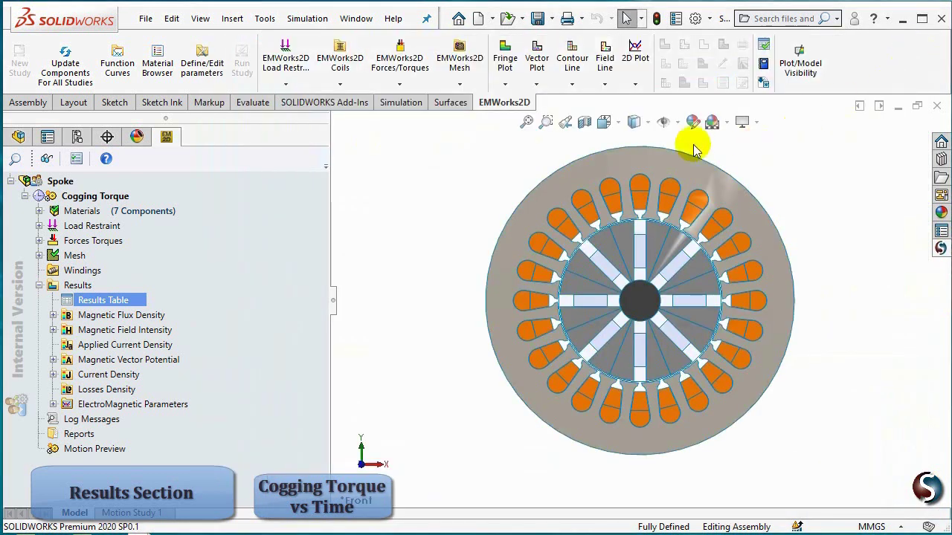
Start an advanced linear 2D plot of electromagnetic parameters with Angle as X quantity, and add the Cogging Torque Tz curve for Y
left_click(53, 404)
left_click(100, 436)
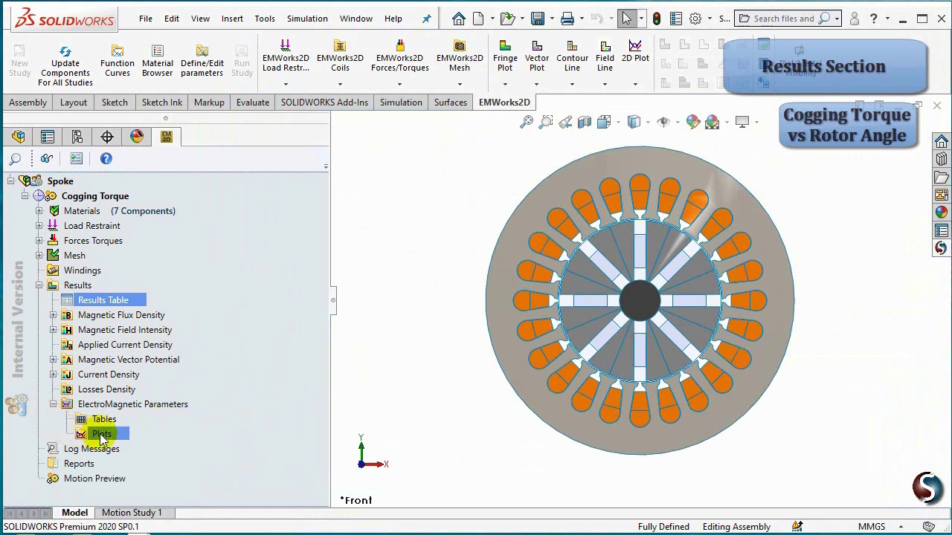
right_click(101, 438)
mouse_move(147, 451)
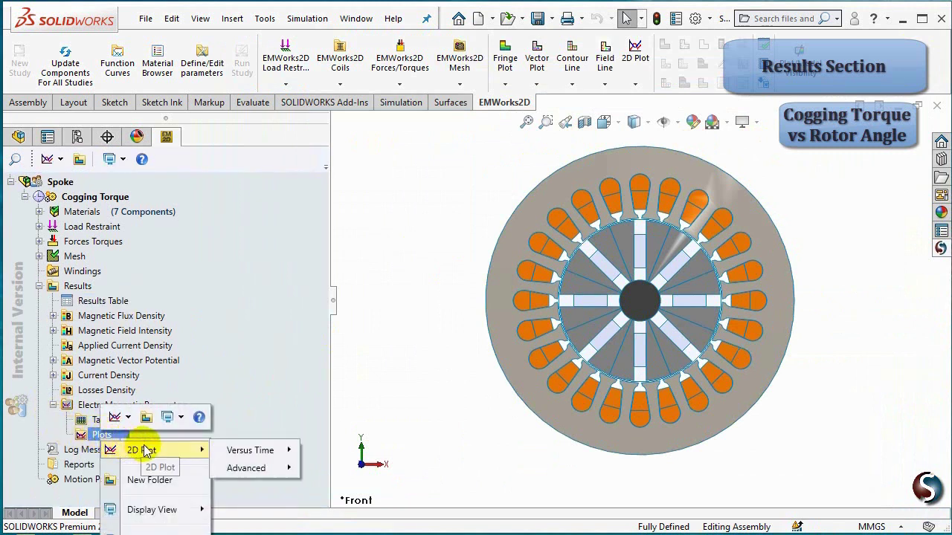
mouse_move(269, 471)
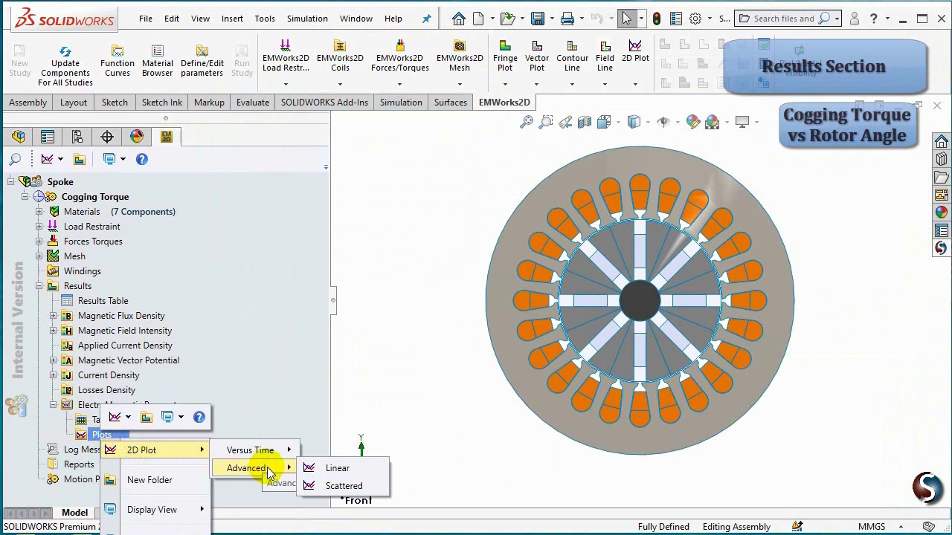
left_click(312, 469)
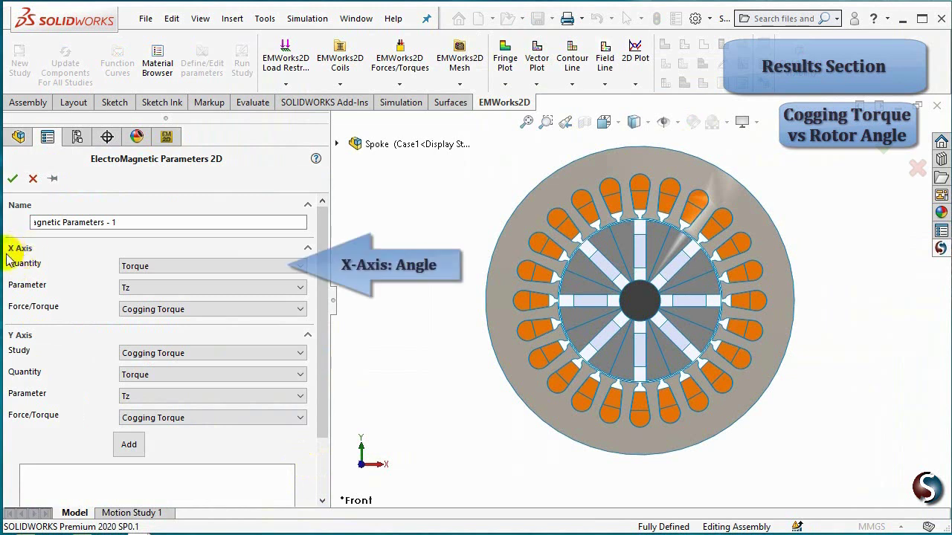
left_click(128, 266)
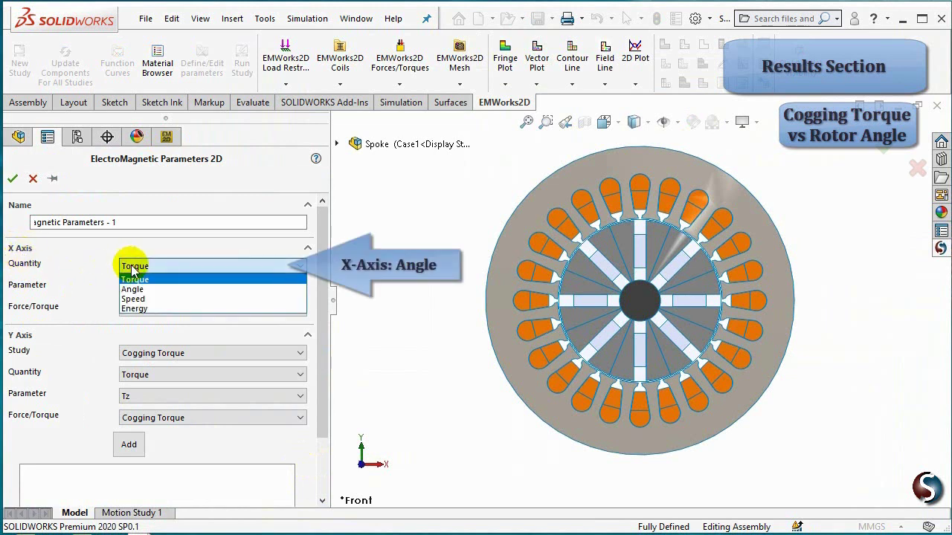
left_click(131, 291)
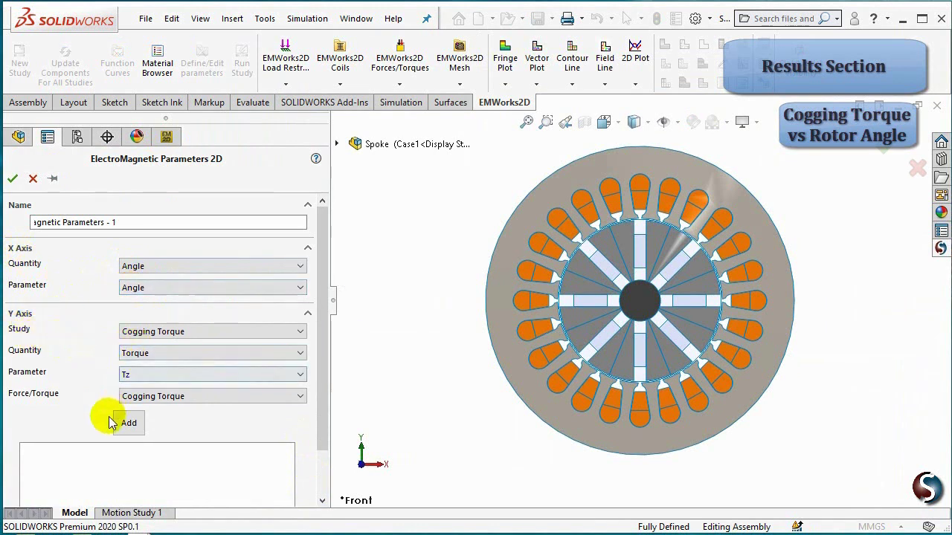
left_click(134, 425)
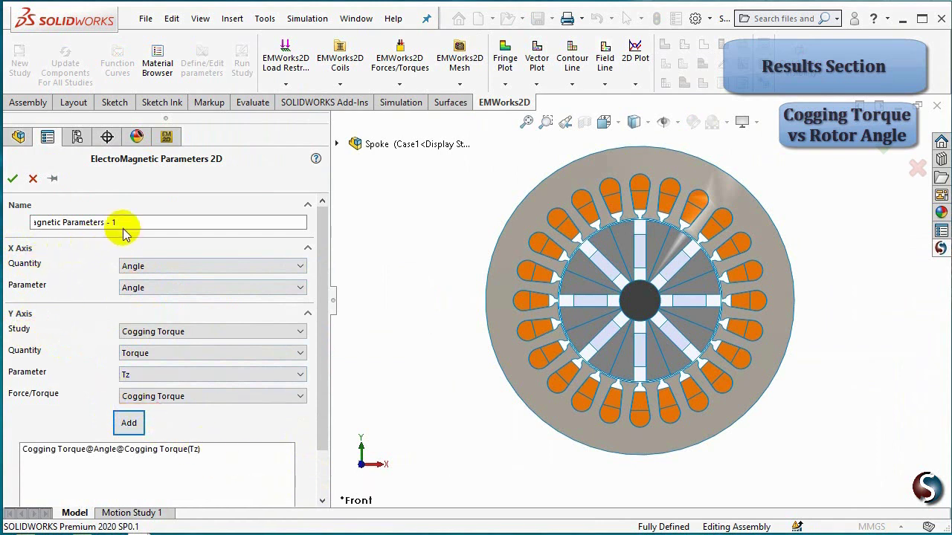
Name the torque-versus-angle plot Torque and accept it
left_click_drag(127, 222, 31, 221)
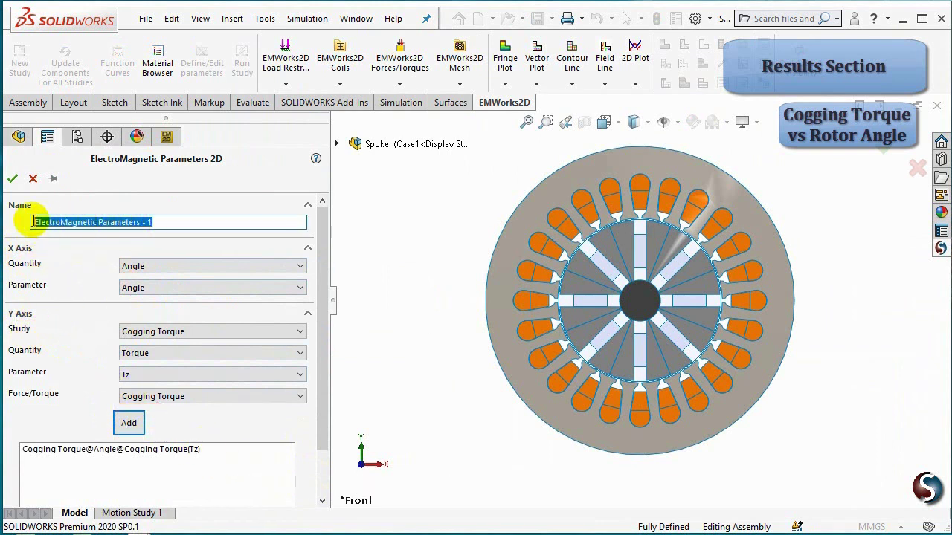
key("BackSpace")
type("Torque")
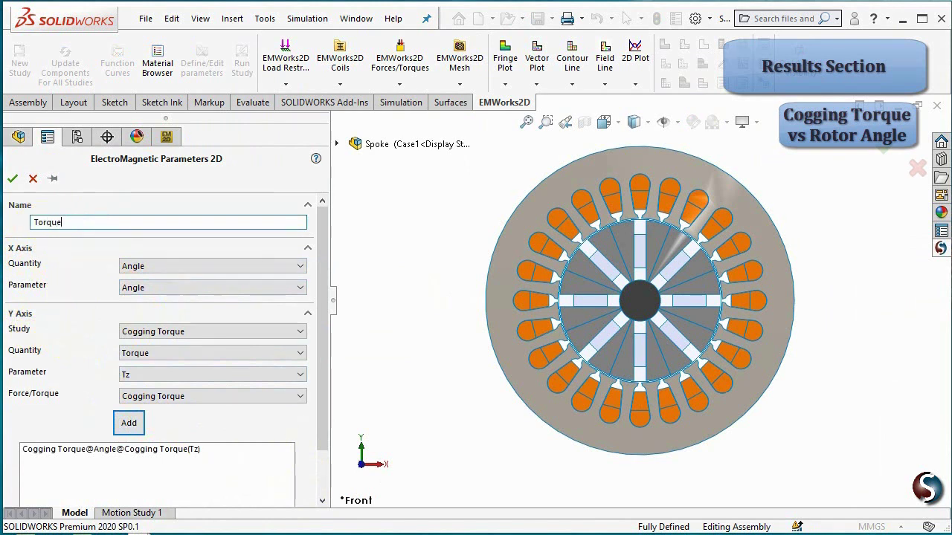
left_click(13, 179)
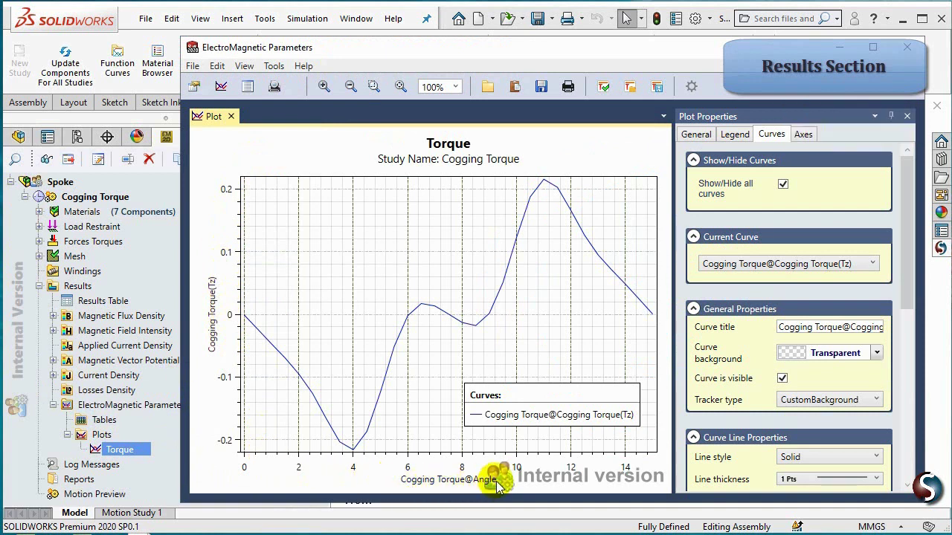
Make the curve in the Torque plot 2 Pts thick and red, and close the plot window
left_click_drag(909, 293, 910, 410)
left_click(866, 286)
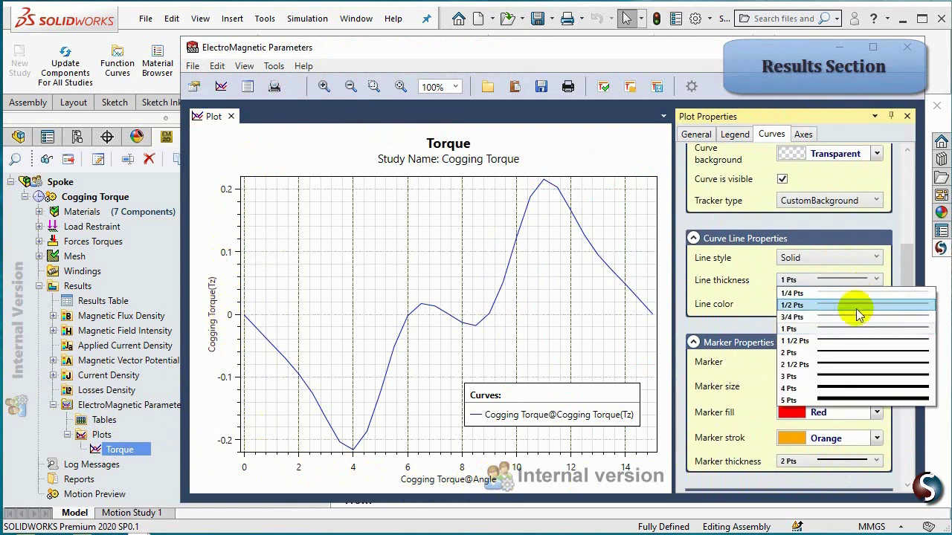
left_click(849, 356)
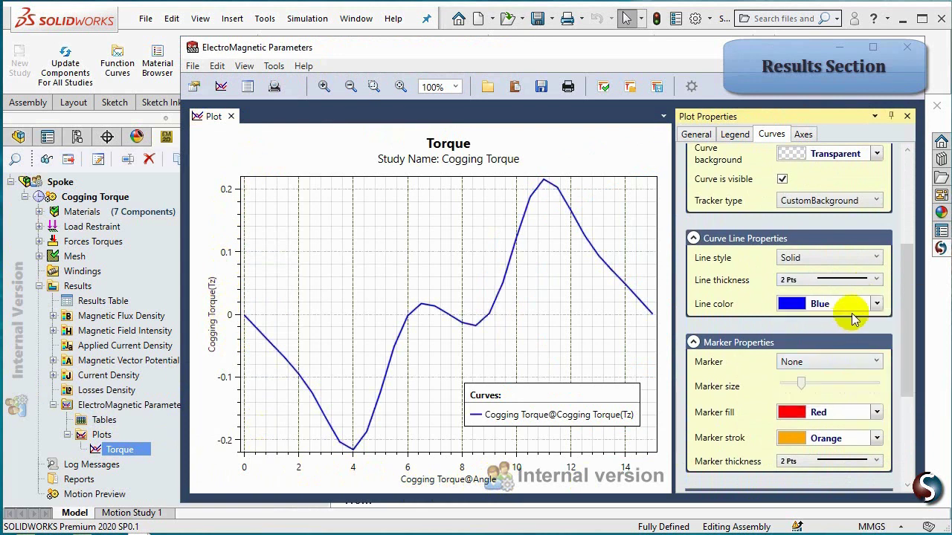
left_click(877, 304)
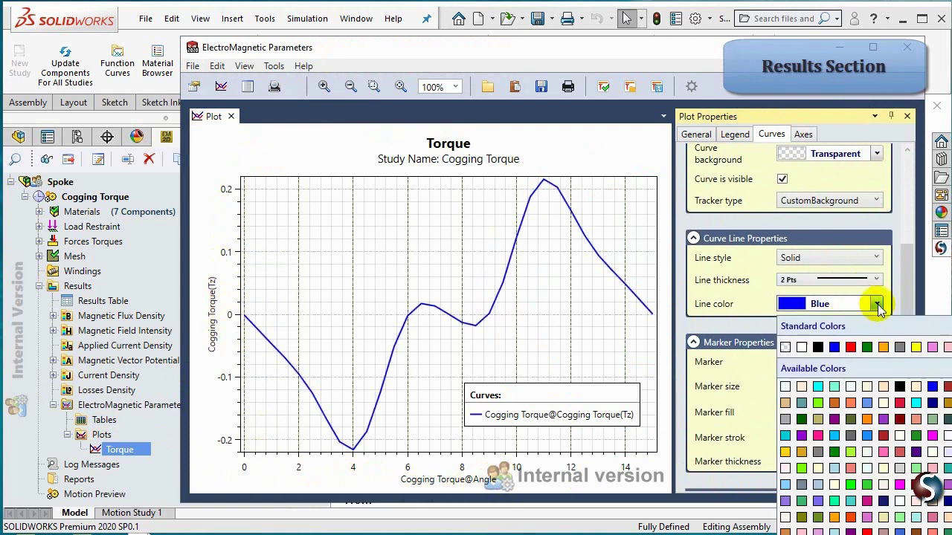
left_click(851, 347)
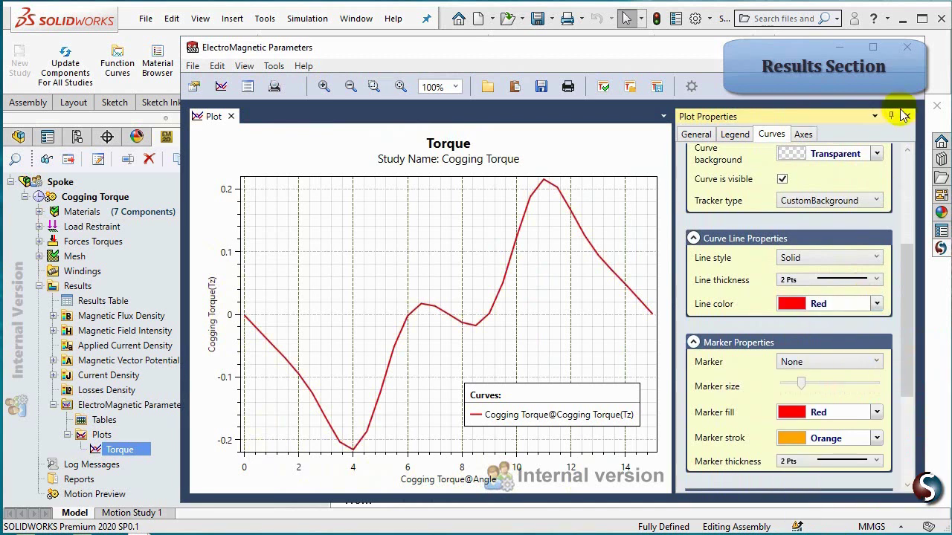
left_click(907, 49)
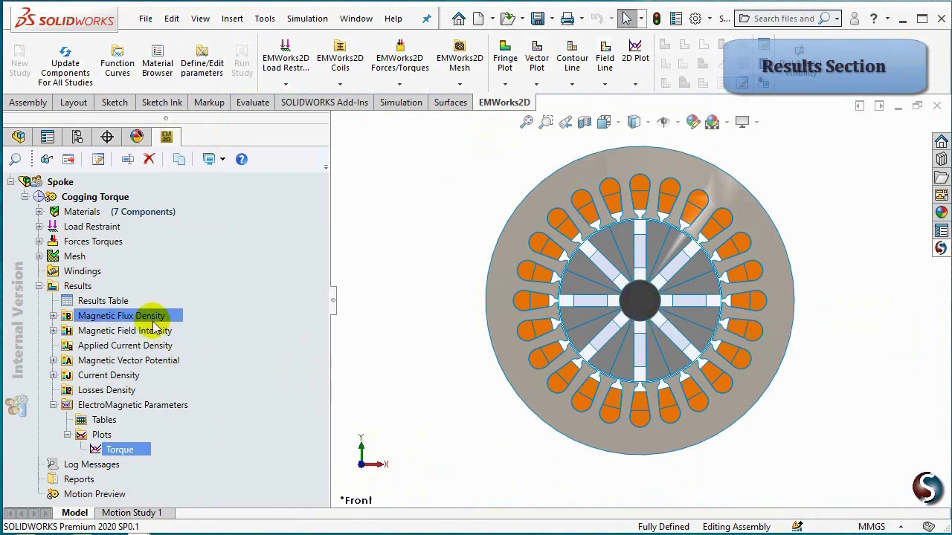
Edit the definition of the Magnetic Flux Density - 1 plot to use Discrete display at time step 1, and accept it
left_click(54, 316)
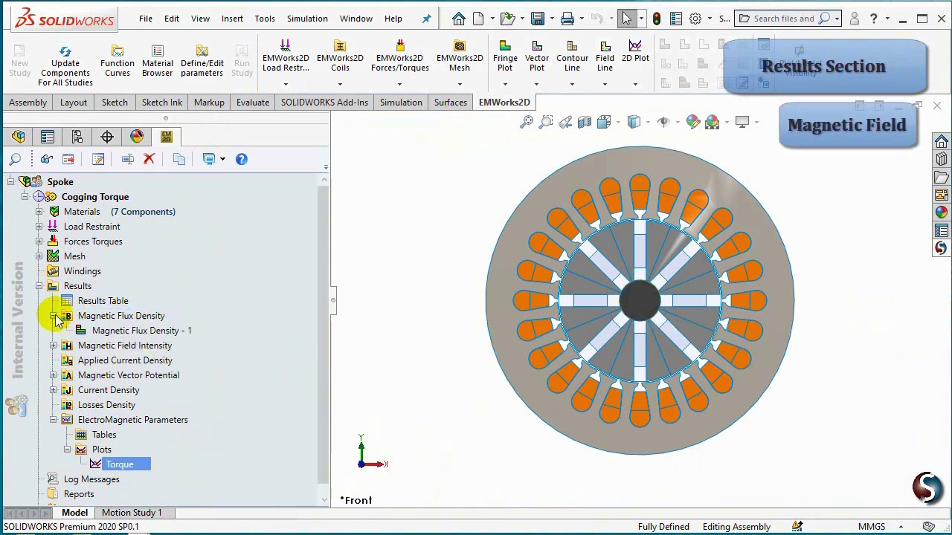
right_click(151, 338)
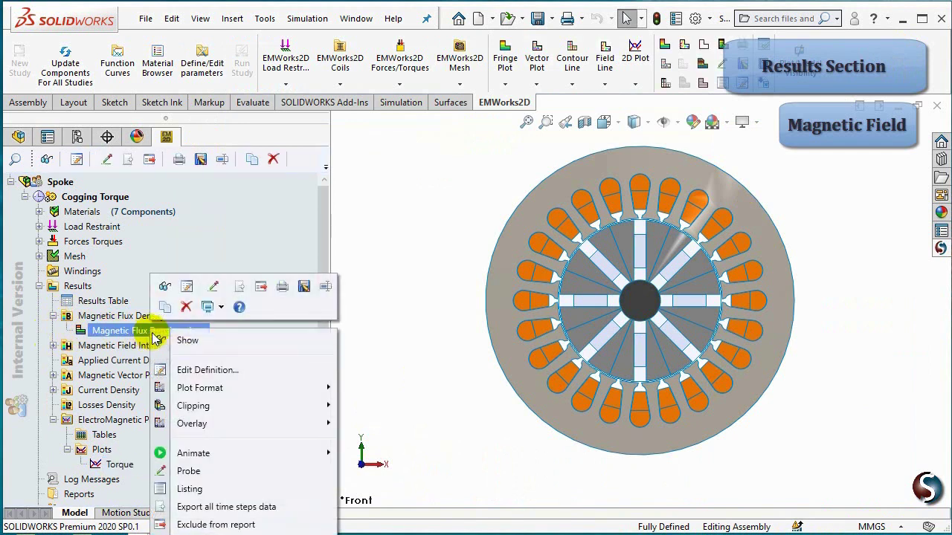
left_click(201, 370)
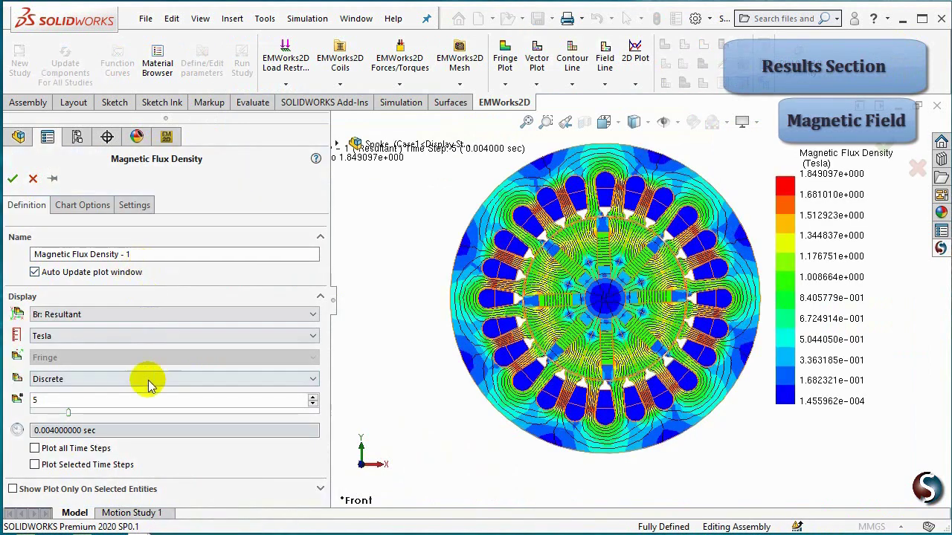
left_click(111, 380)
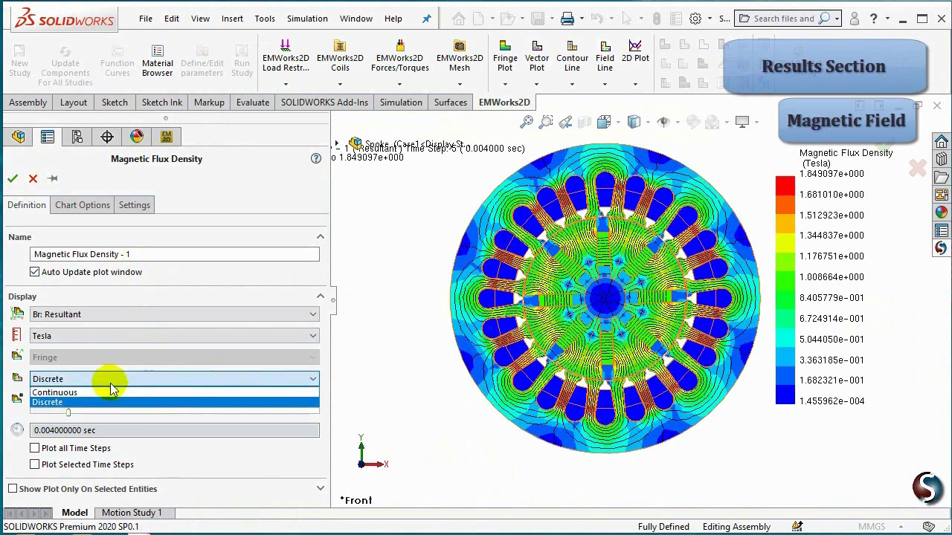
left_click(88, 405)
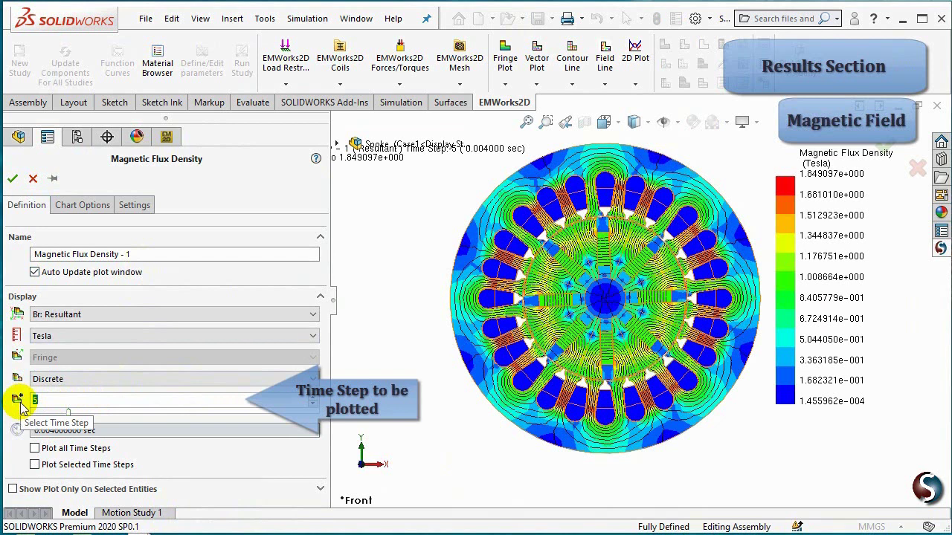
type("1")
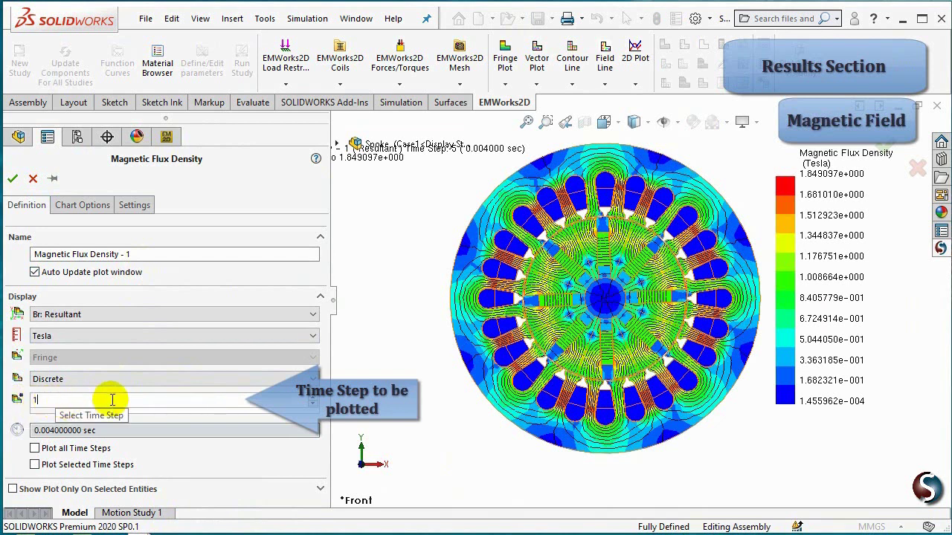
left_click(169, 253)
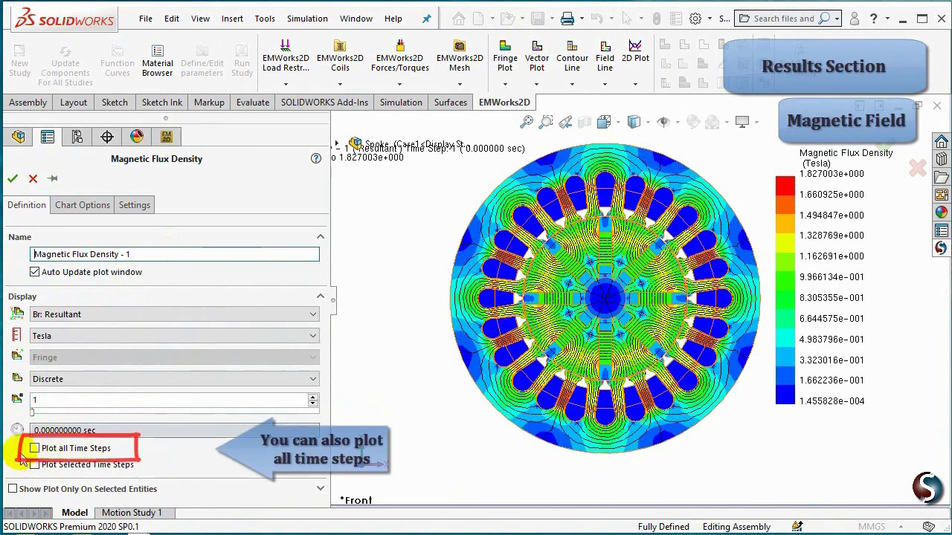
left_click(14, 179)
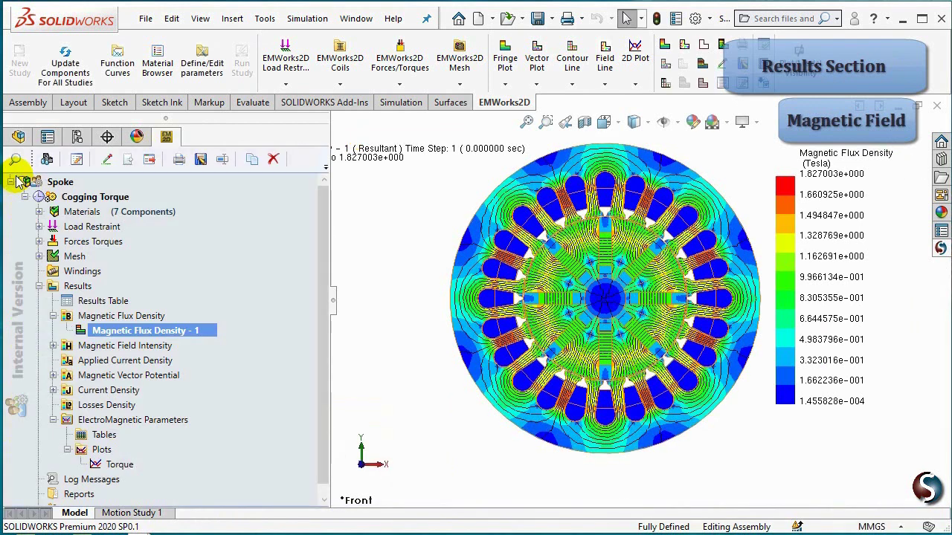